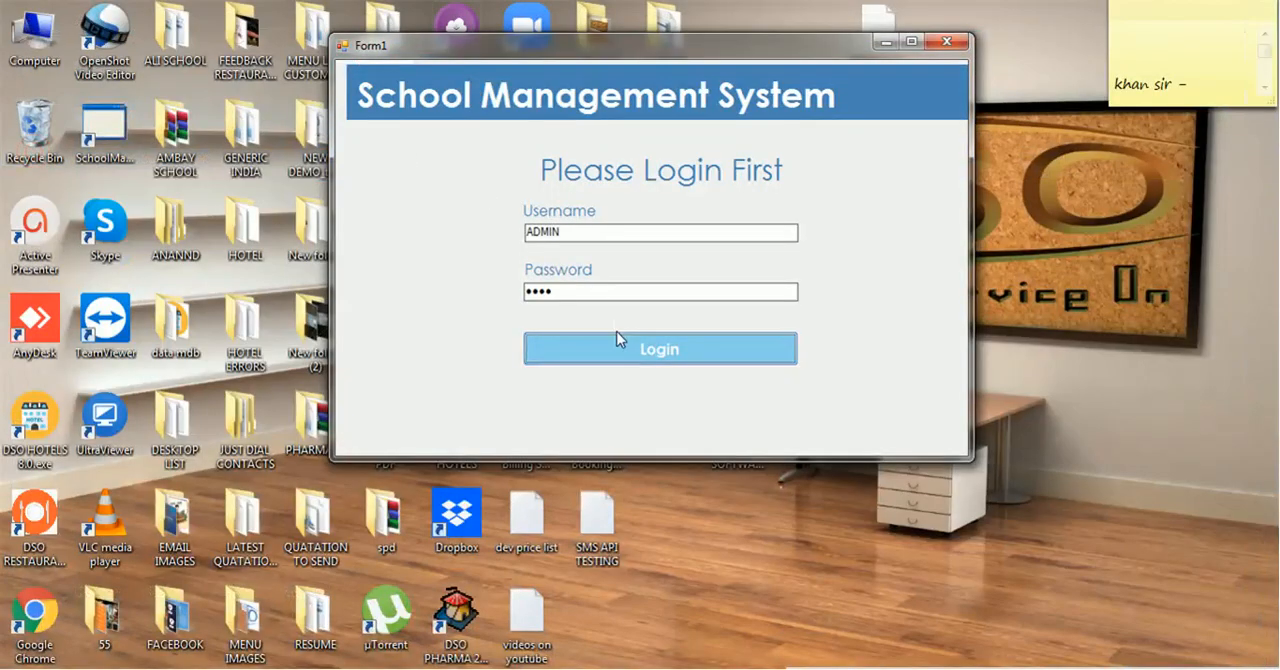
# Open the ATAM PUBLIC SEN.SEC.SCHOOL company and save a new term titled TERM2 in the Term Master
pyautogui.click(617, 334)
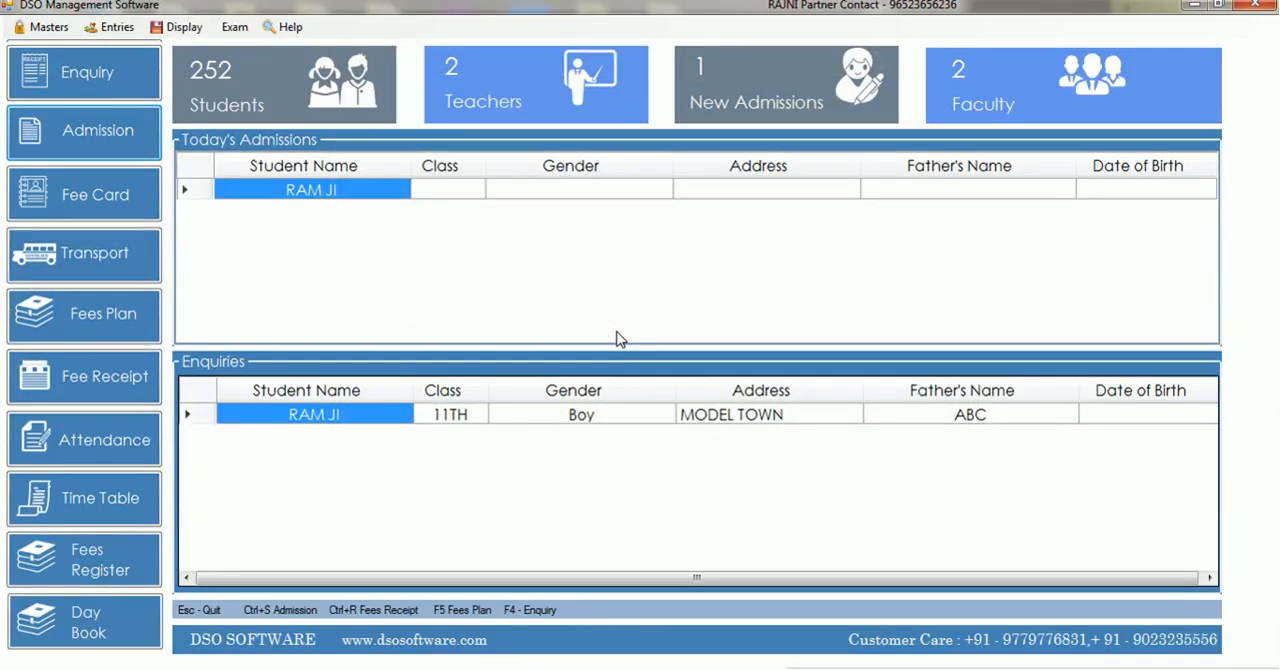
pyautogui.click(235, 28)
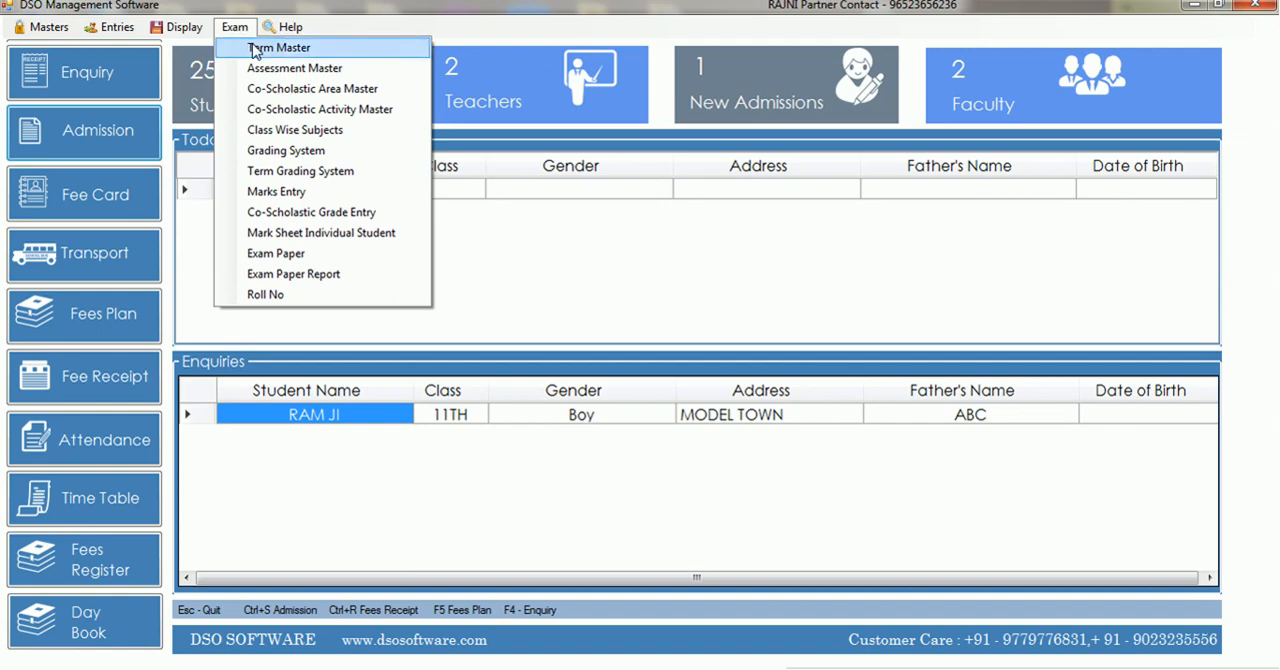
pyautogui.click(254, 47)
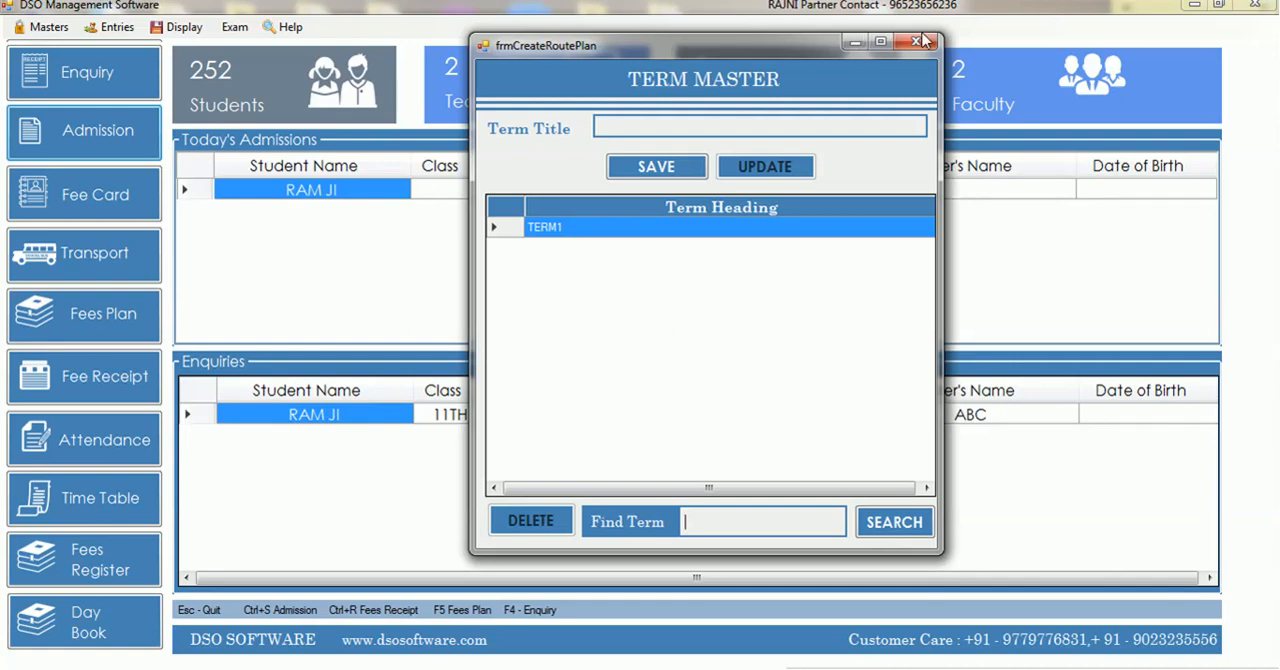
pyautogui.click(700, 125)
pyautogui.write('TERM2')
pyautogui.press('Tab')
pyautogui.press('Return')
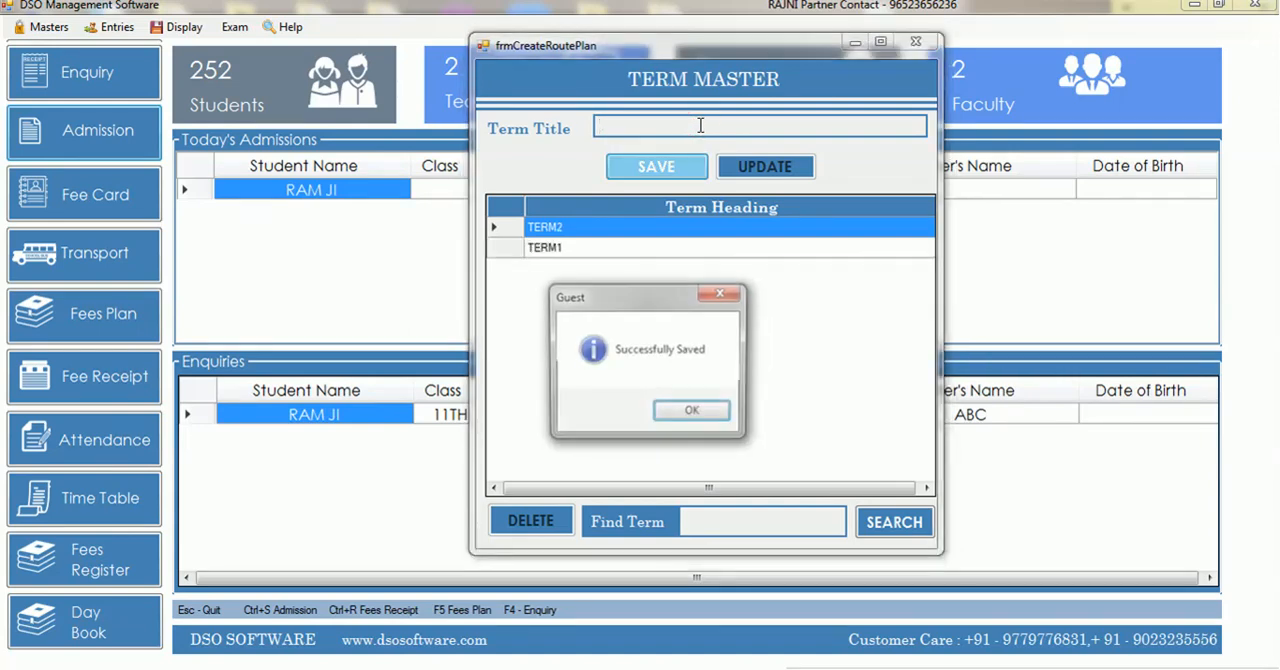
pyautogui.press('Return')
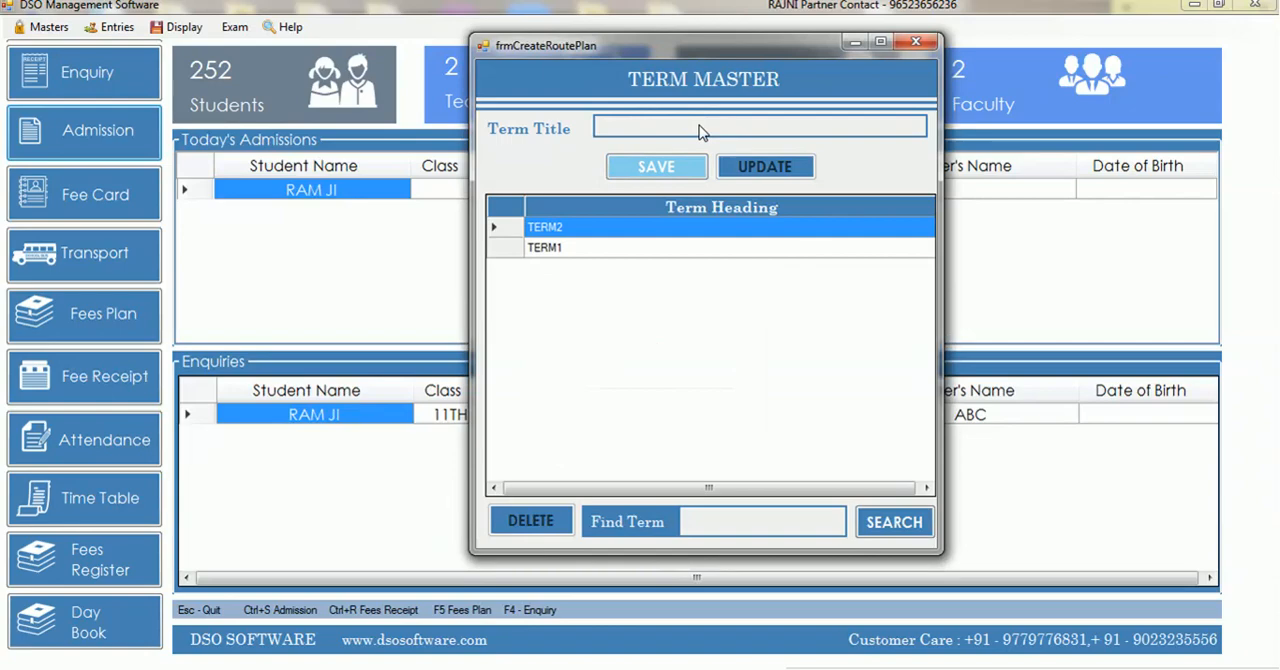
pyautogui.click(914, 43)
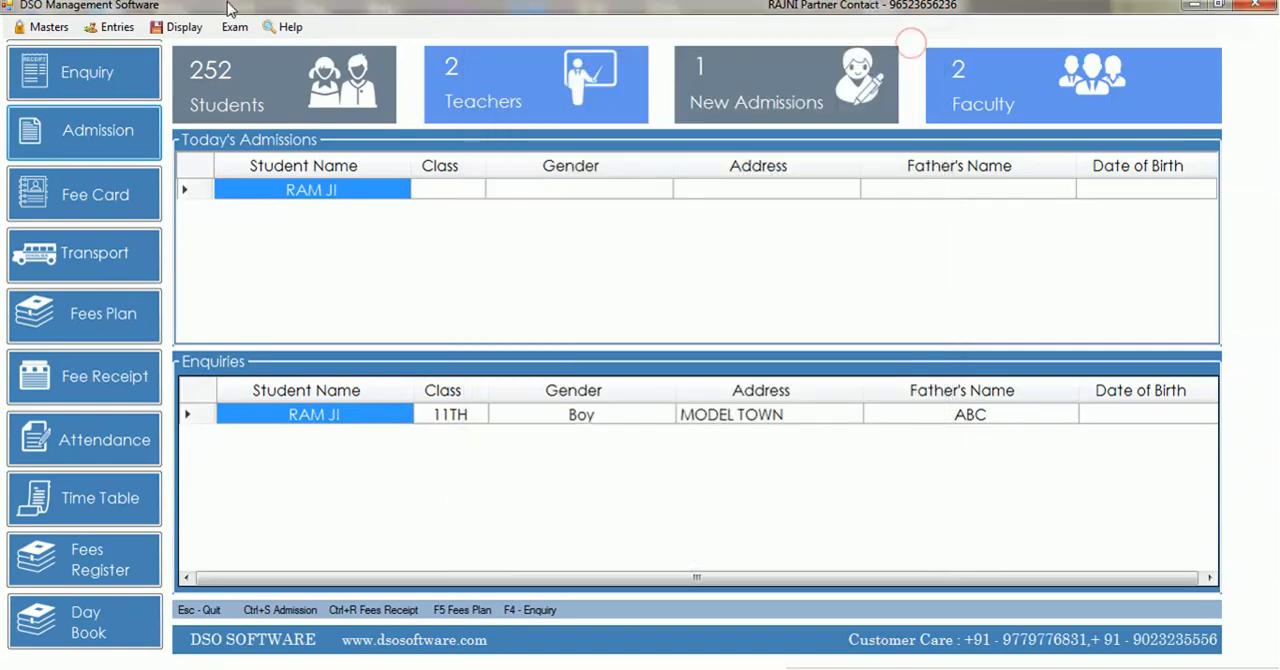
# Review the existing entries in the Assessment Master and the Co-Scholastic Area Master
pyautogui.click(235, 27)
pyautogui.click(285, 68)
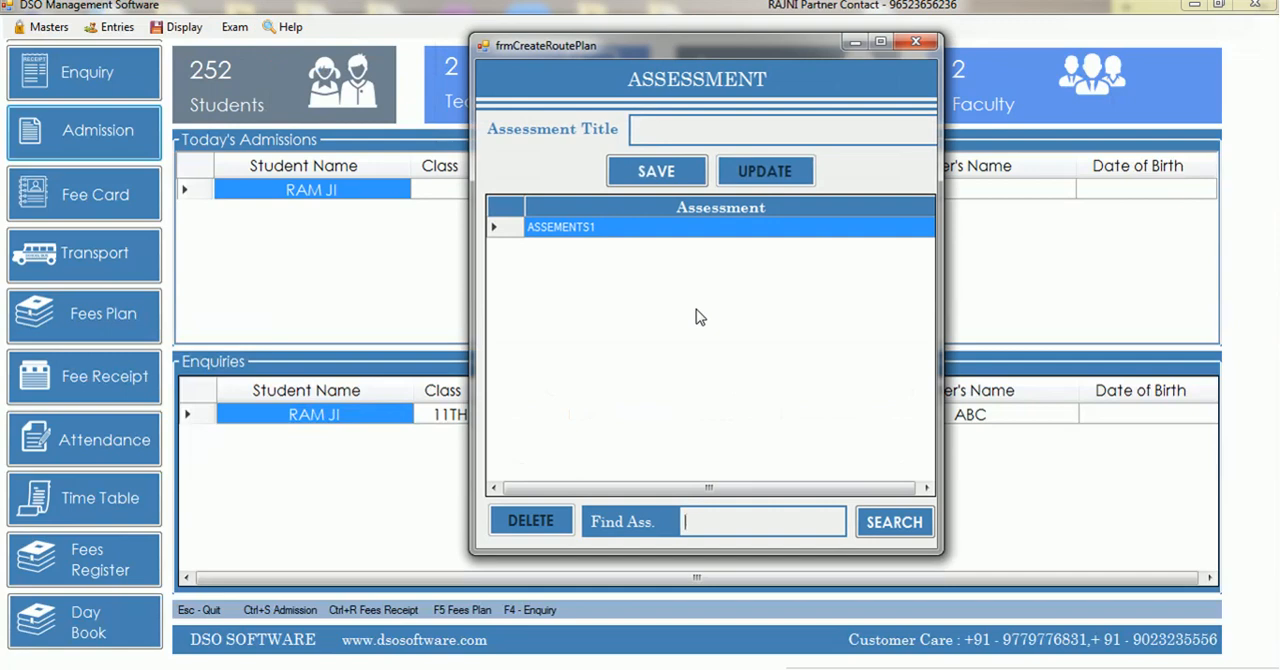
pyautogui.click(915, 41)
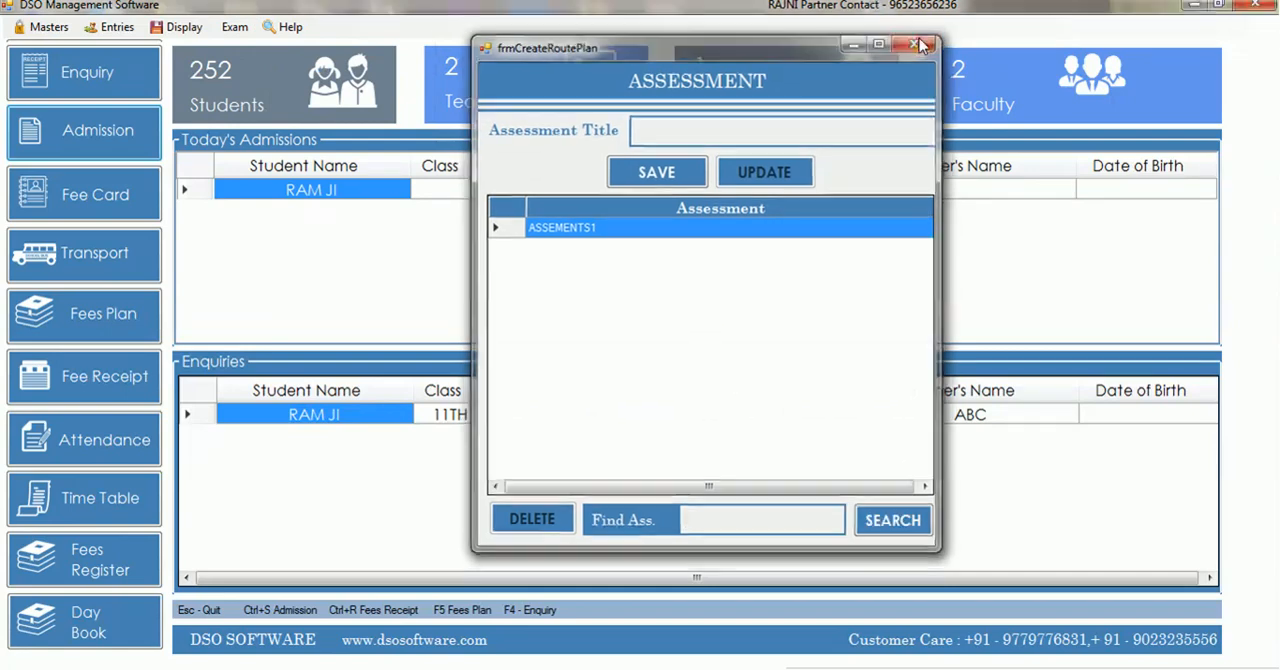
pyautogui.click(235, 27)
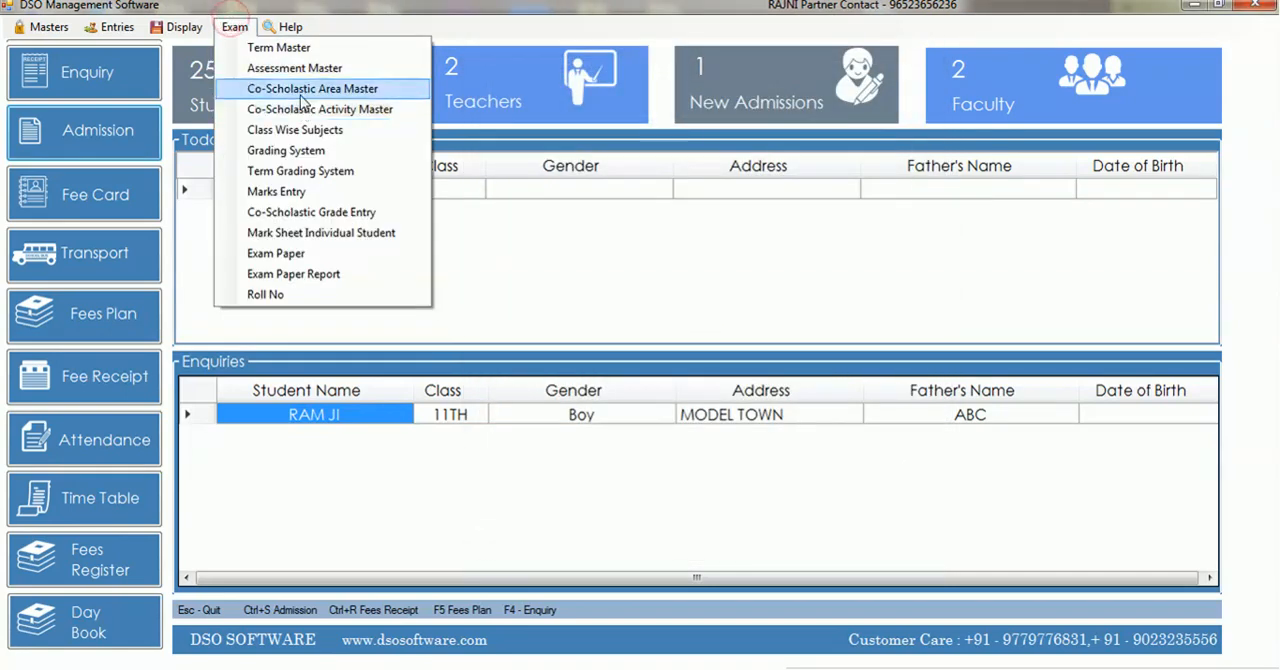
pyautogui.click(300, 89)
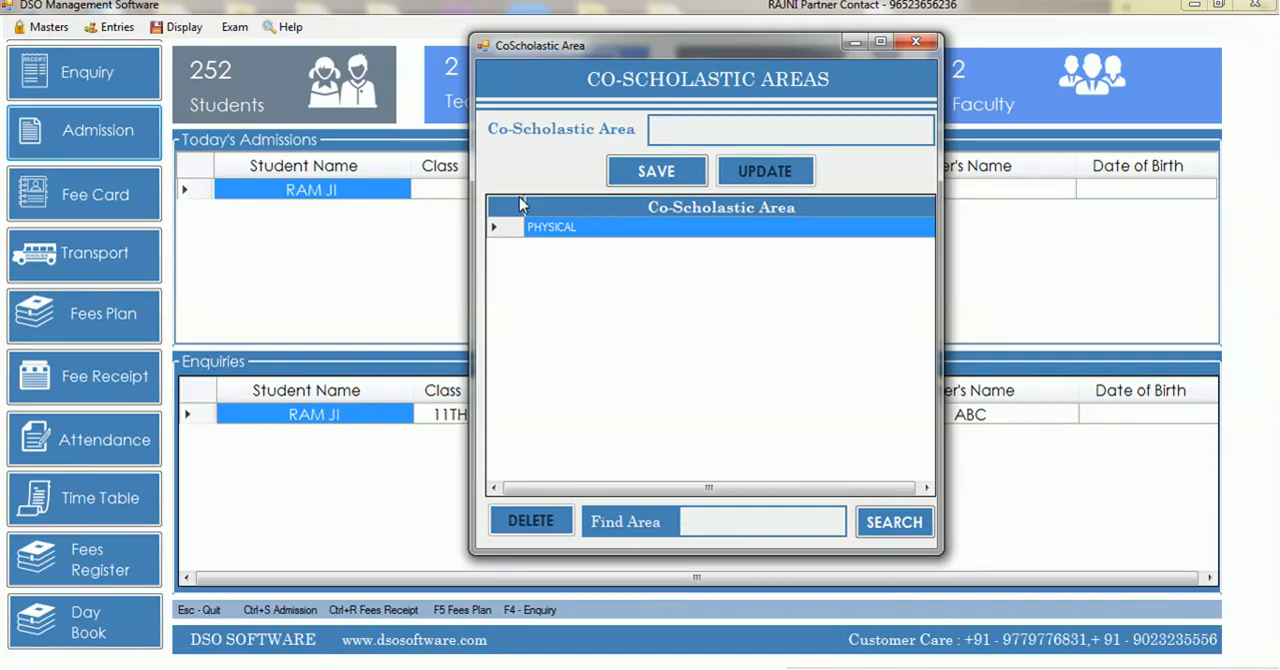
pyautogui.click(914, 41)
# Save a new co-scholastic activity RUNING under the PHYSICAL area in the Co-Scholastic Activity Master
pyautogui.click(235, 27)
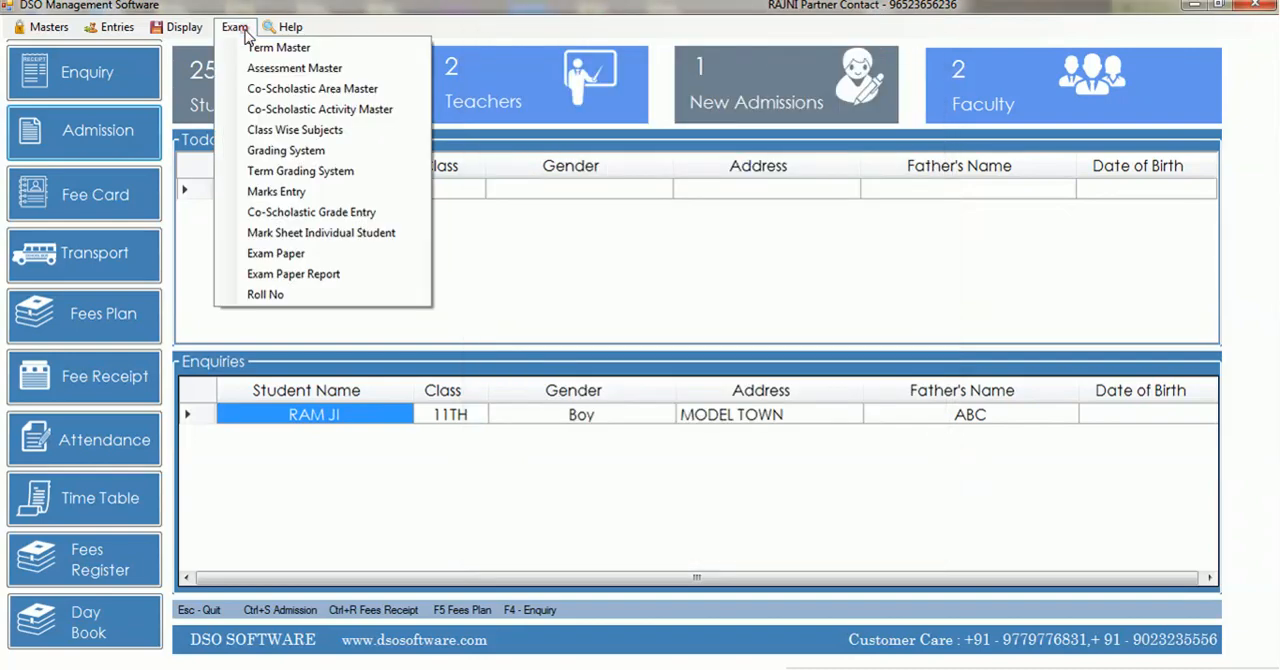
pyautogui.click(300, 108)
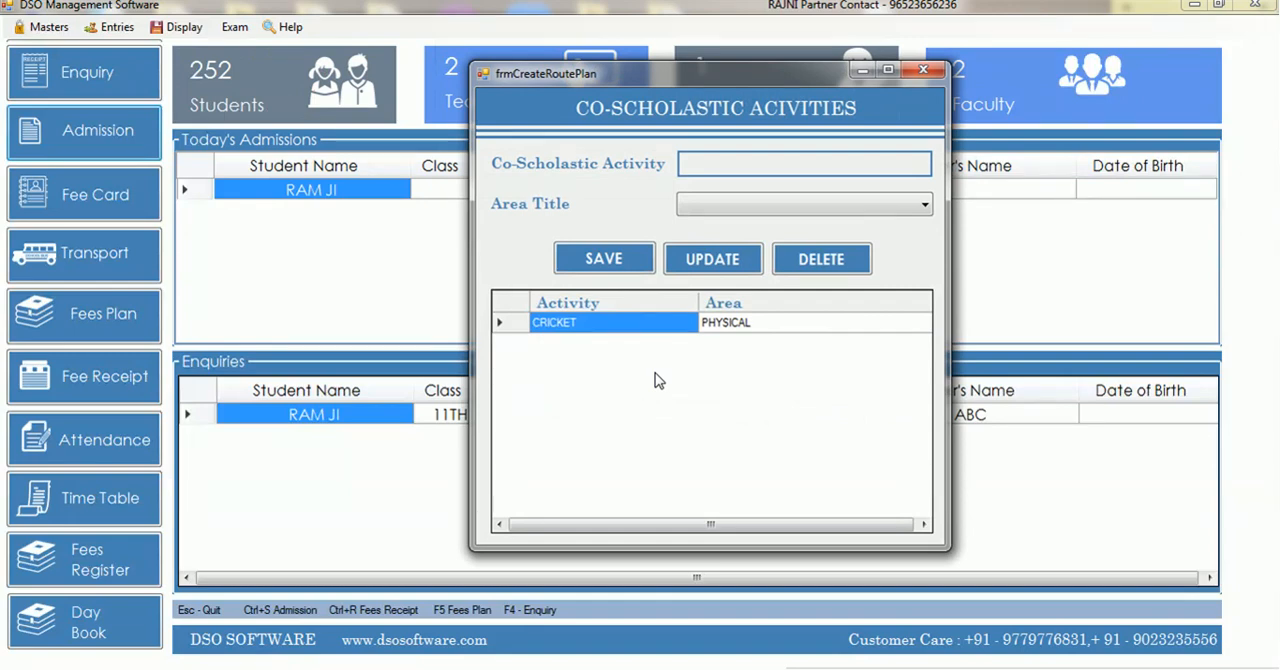
pyautogui.click(744, 165)
pyautogui.write('s')
pyautogui.press('BackSpace')
pyautogui.write('RUNING')
pyautogui.press('Tab')
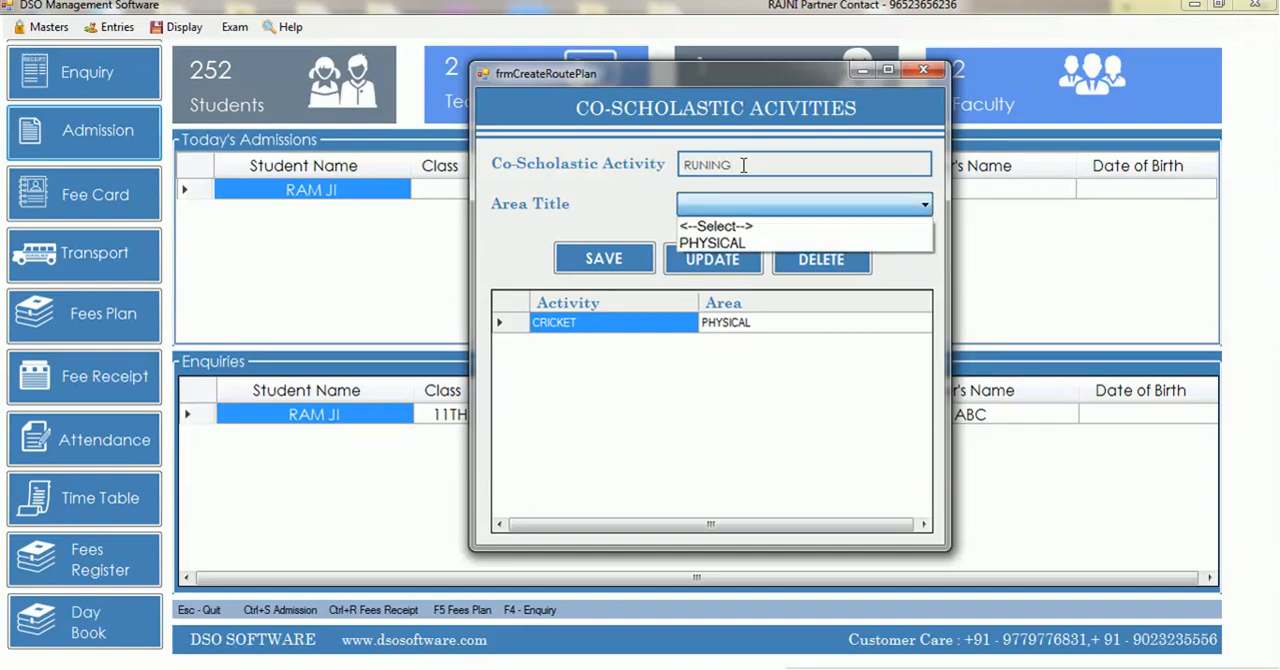
pyautogui.press('Down')
pyautogui.press('Down')
pyautogui.press('Tab')
pyautogui.press('Return')
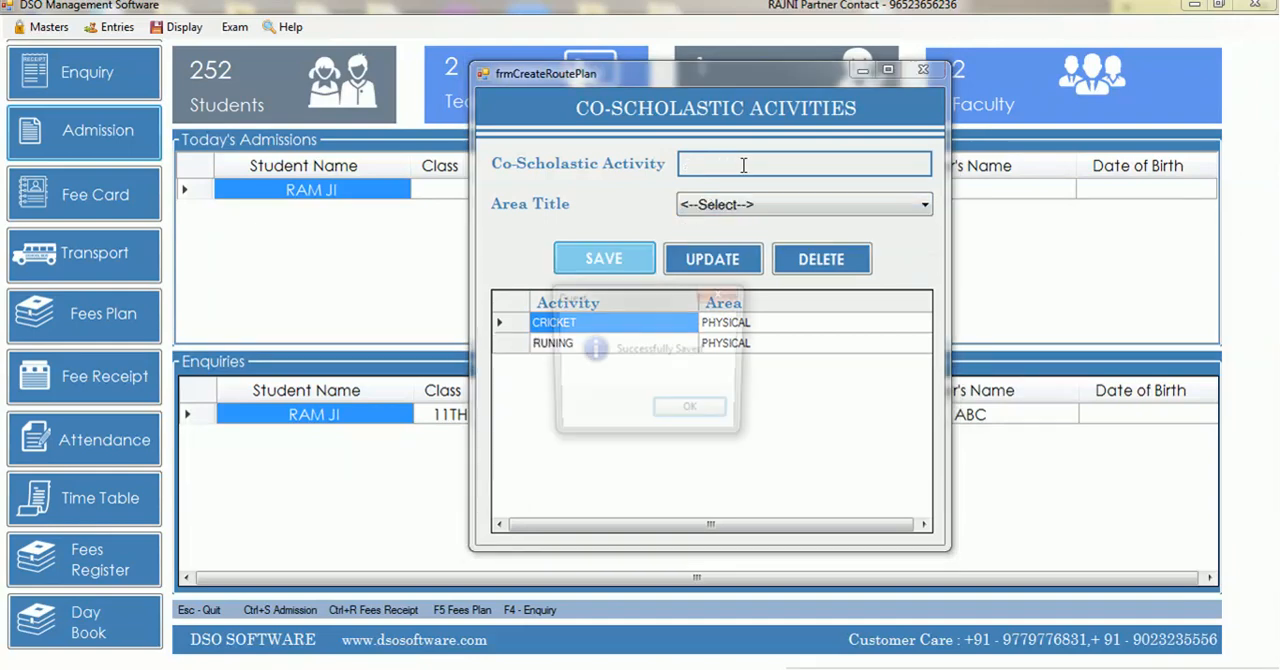
pyautogui.press('Return')
# Save another co-scholastic activity, BADMINTON, under the PHYSICAL area and close the form
pyautogui.click(744, 165)
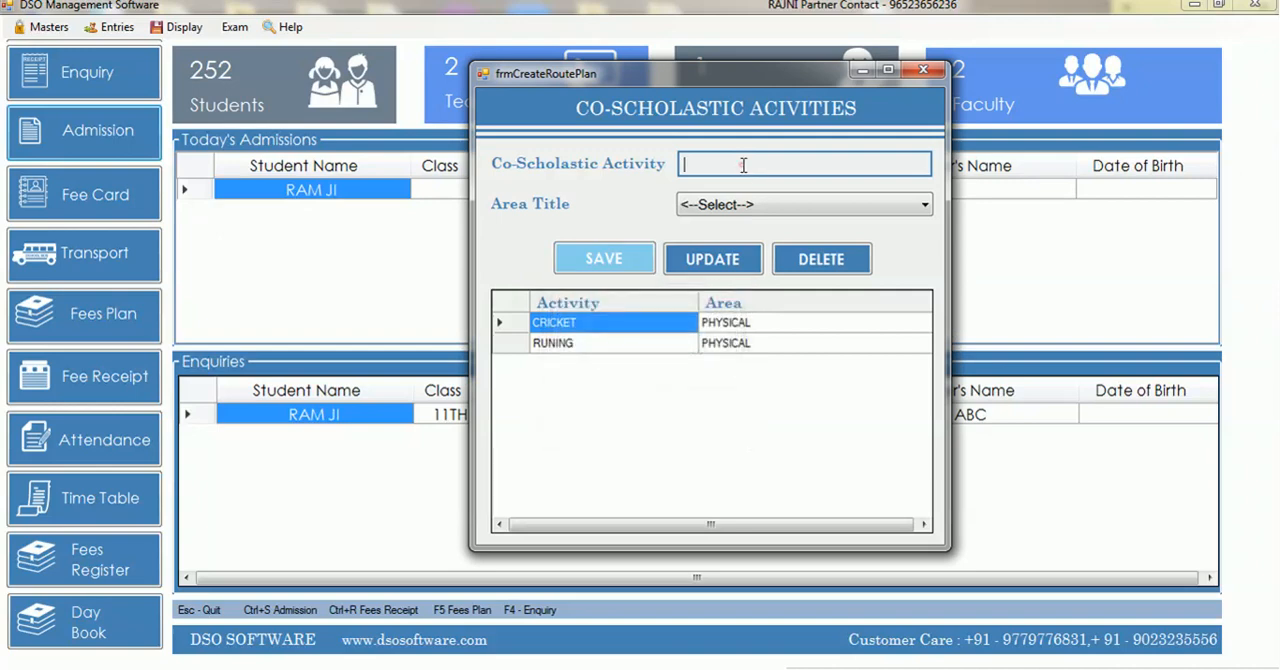
pyautogui.write('BADMINTON')
pyautogui.press('Tab')
pyautogui.hotkey('alt', 'Down')
pyautogui.press('Down')
pyautogui.press('Return')
pyautogui.press('Return')
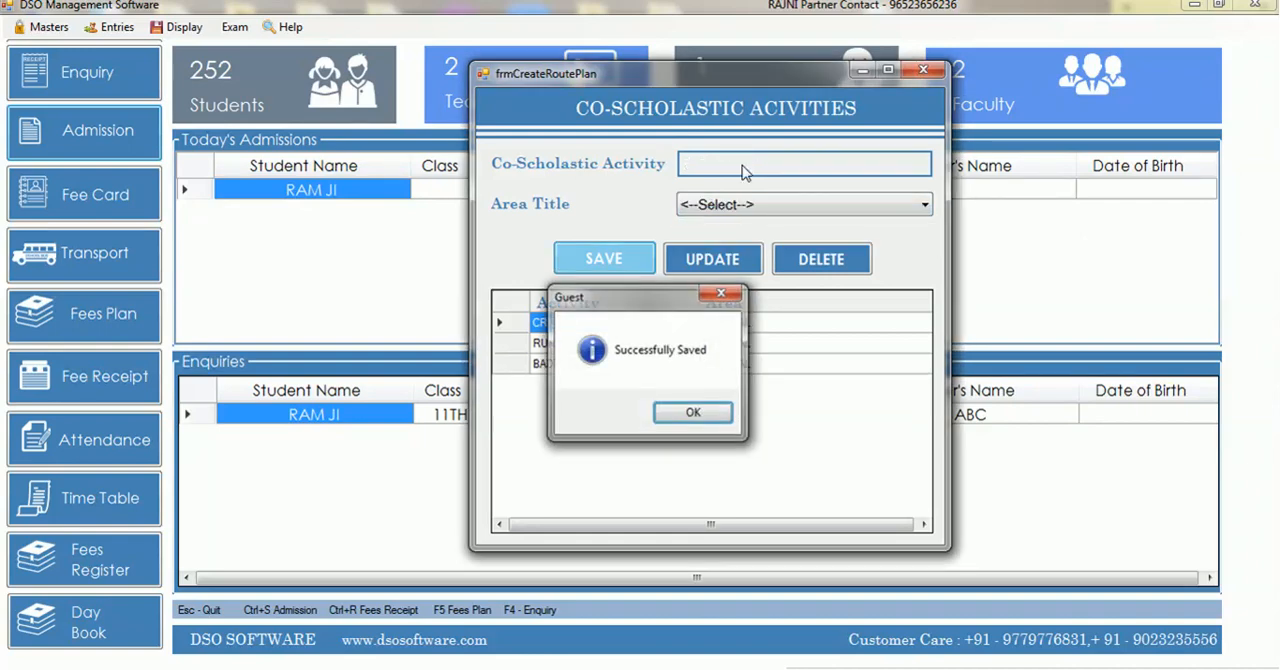
pyautogui.press('Return')
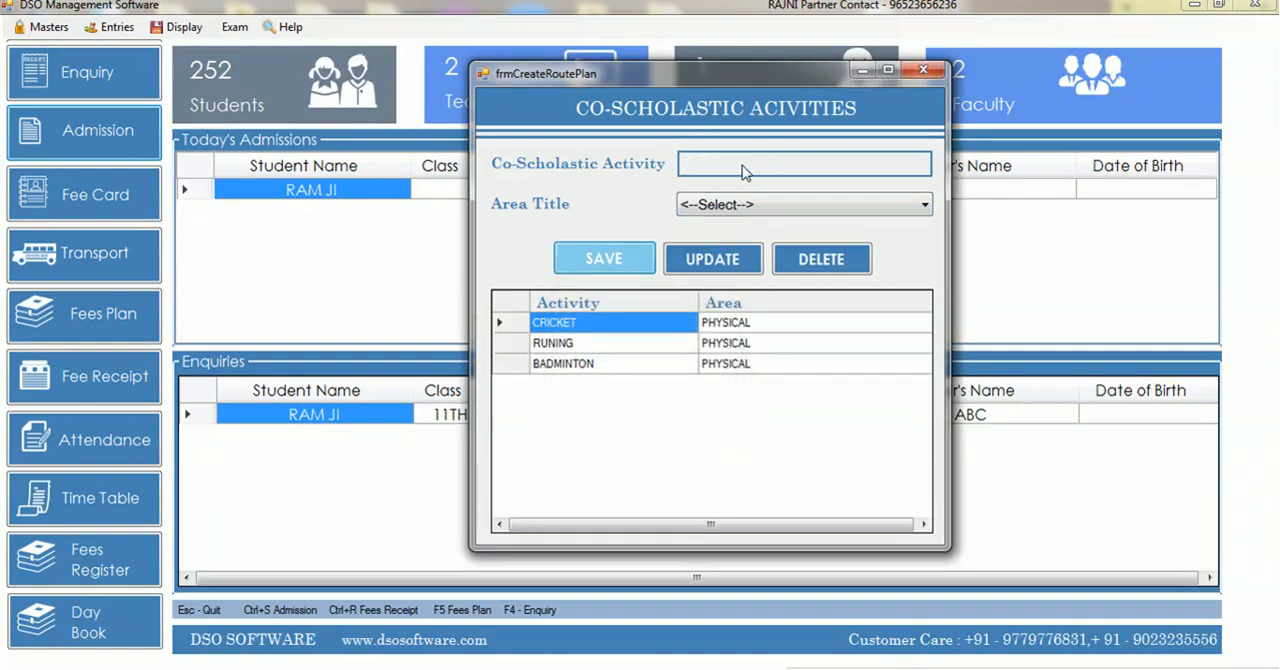
pyautogui.click(926, 71)
# Open Class Wise Subjects, choose ENGLISH, and look through the available subjects, classes and existing assignments
pyautogui.click(234, 27)
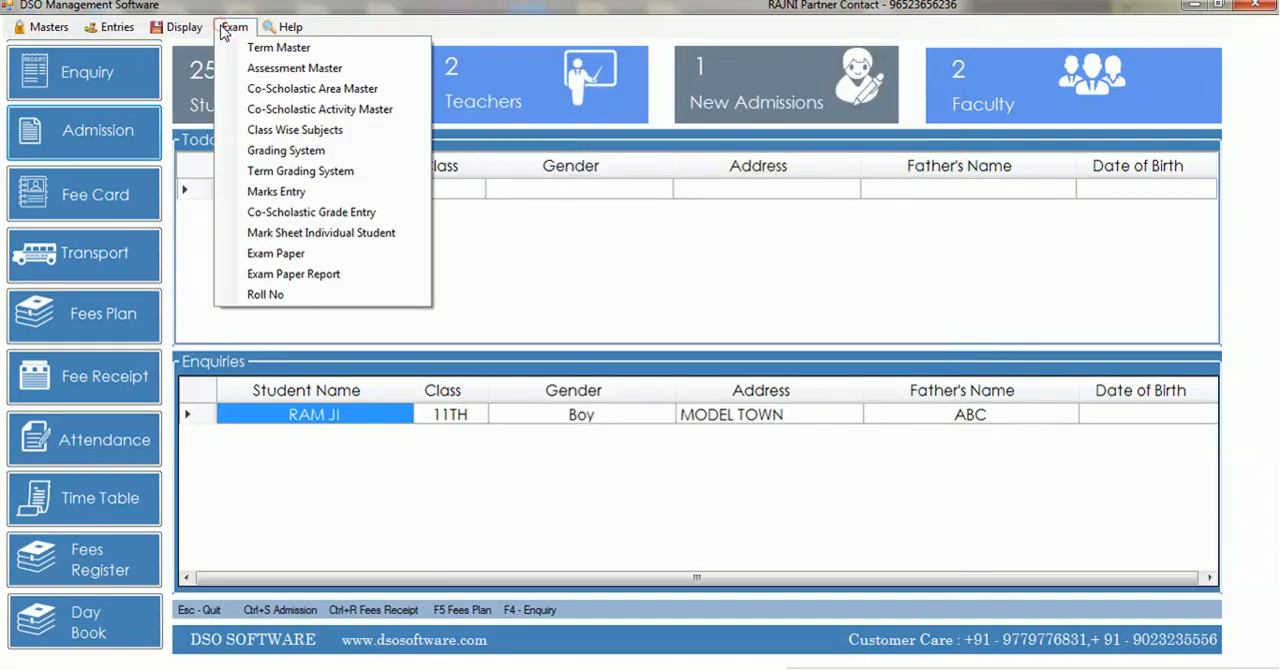
pyautogui.click(344, 131)
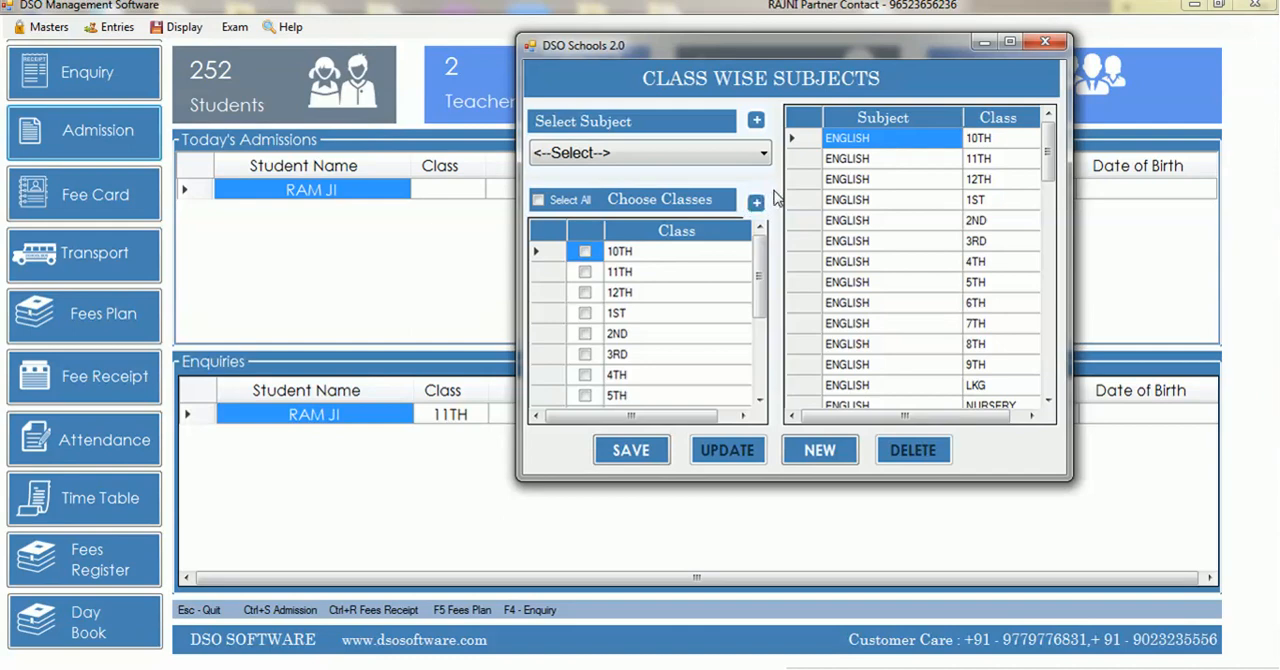
pyautogui.click(731, 156)
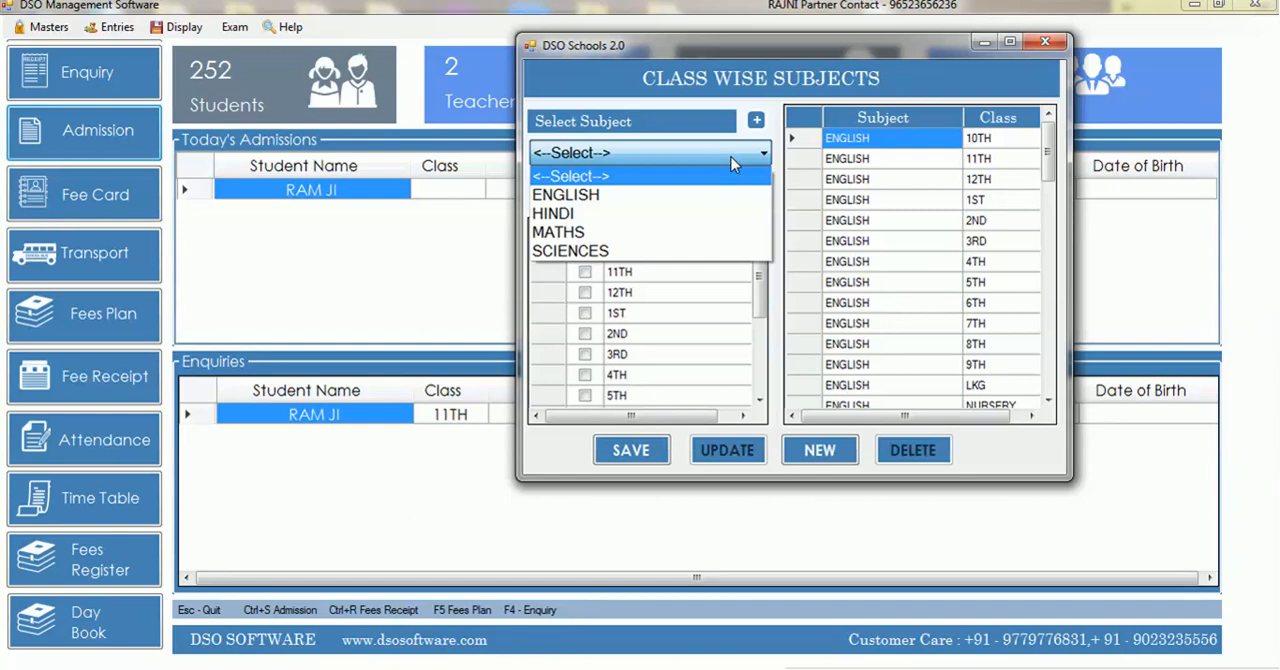
pyautogui.press('Down')
pyautogui.press('Return')
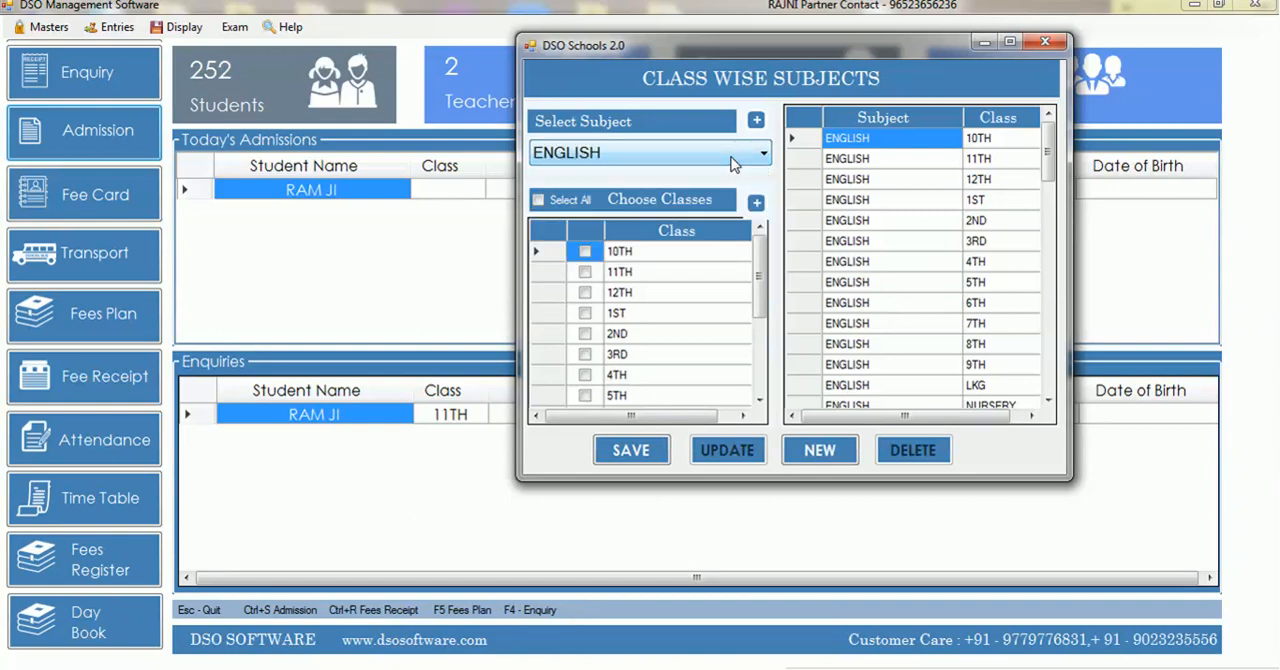
pyautogui.moveTo(761, 258)
pyautogui.mouseDown()
pyautogui.moveTo(756, 340)
pyautogui.moveTo(770, 229)
pyautogui.moveTo(760, 335)
pyautogui.moveTo(763, 262)
pyautogui.mouseUp()
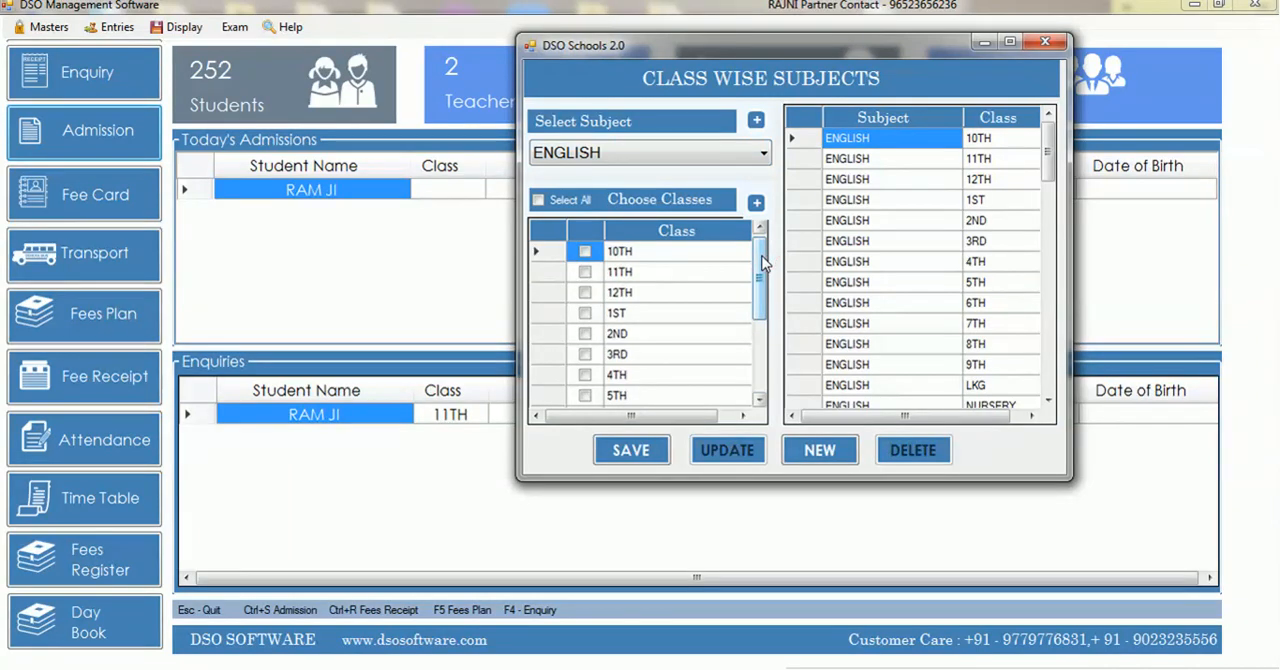
pyautogui.moveTo(1041, 160)
pyautogui.mouseDown()
pyautogui.moveTo(1045, 400)
pyautogui.moveTo(1063, 152)
pyautogui.mouseUp()
pyautogui.click(636, 160)
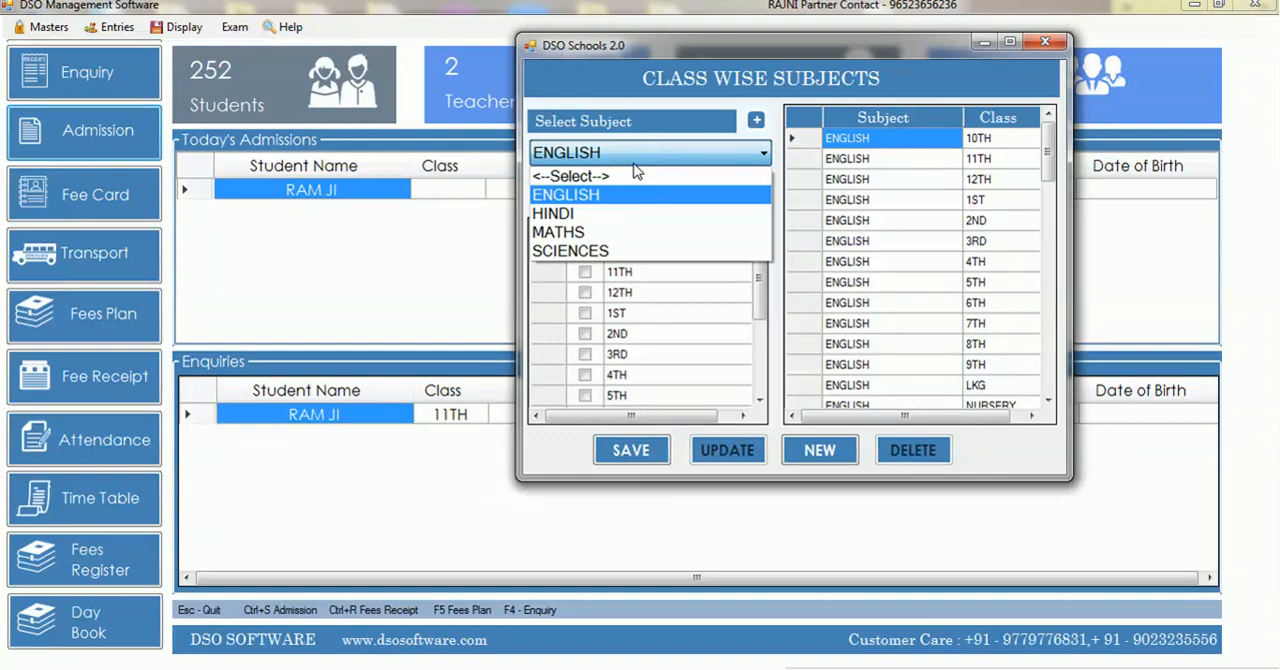
pyautogui.click(636, 170)
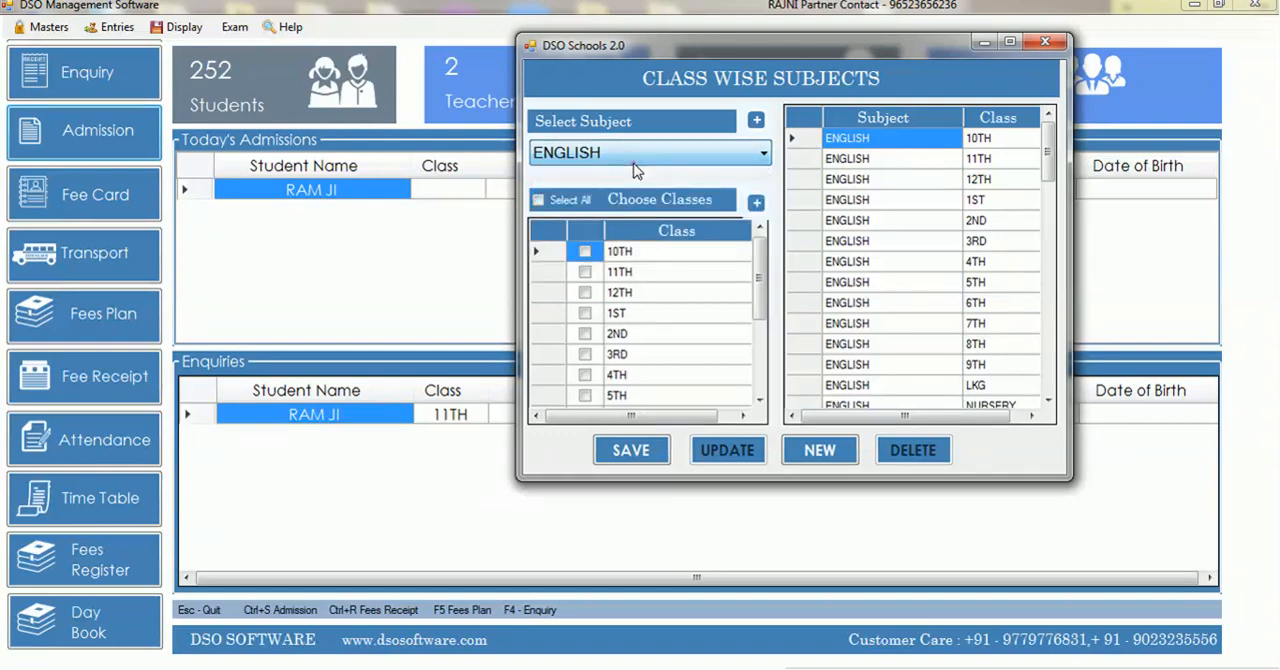
# Add SOCIAL STUDIES as a new subject from the Class Wise Subjects form, save it and return
pyautogui.click(756, 123)
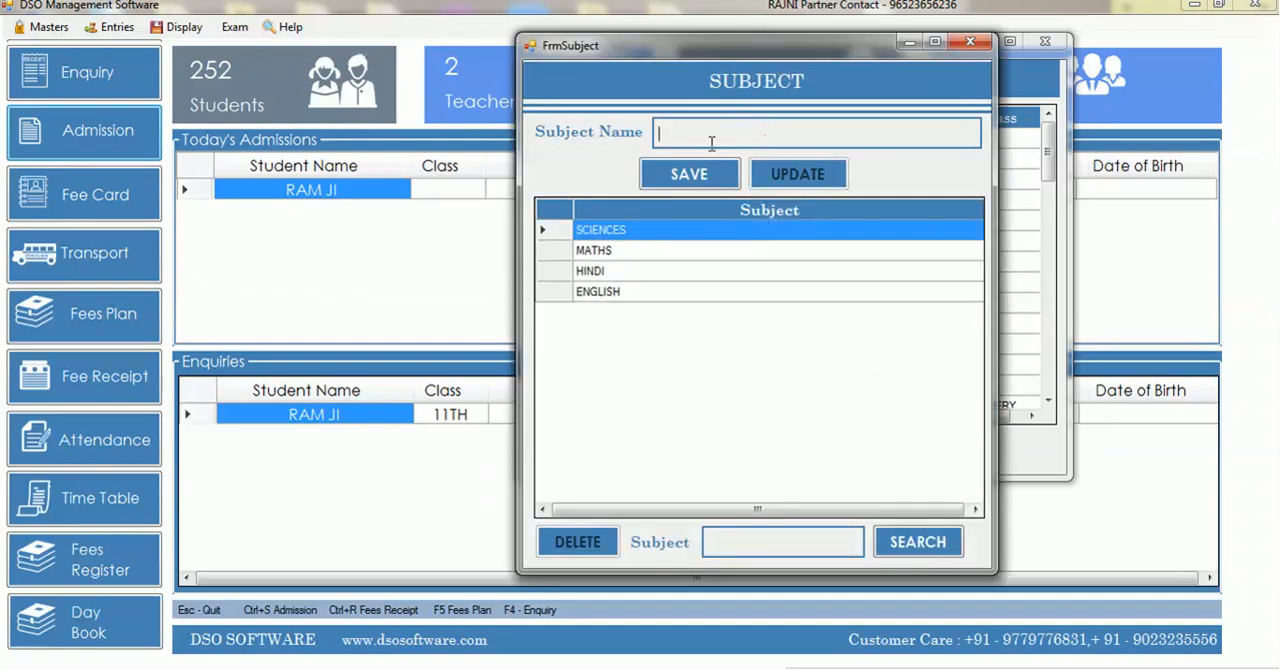
pyautogui.write('SOCIAL STUDIES')
pyautogui.press('Tab')
pyautogui.press('Return')
pyautogui.press('Return')
pyautogui.press('Escape')
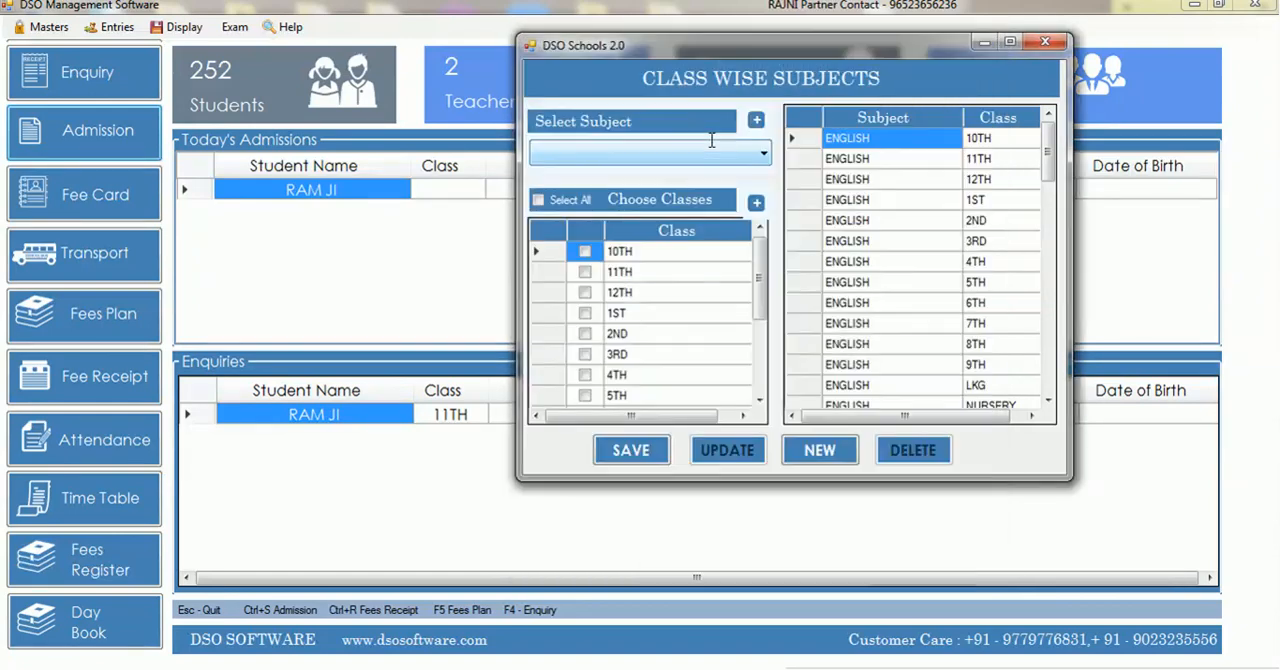
# Assign the SOCIAL STUDIES subject to class 5TH and save the assignment
pyautogui.click(641, 150)
pyautogui.press('Down')
pyautogui.press('Down')
pyautogui.press('Down')
pyautogui.press('Down')
pyautogui.press('Down')
pyautogui.press('Down')
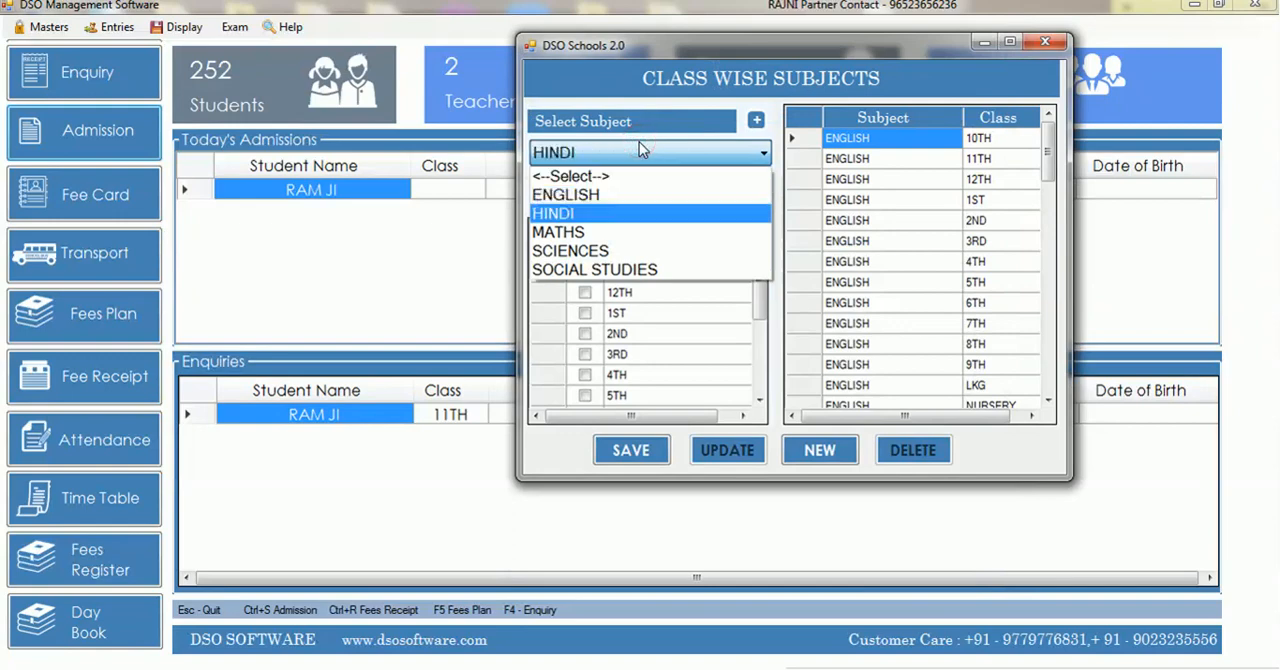
pyautogui.press('Return')
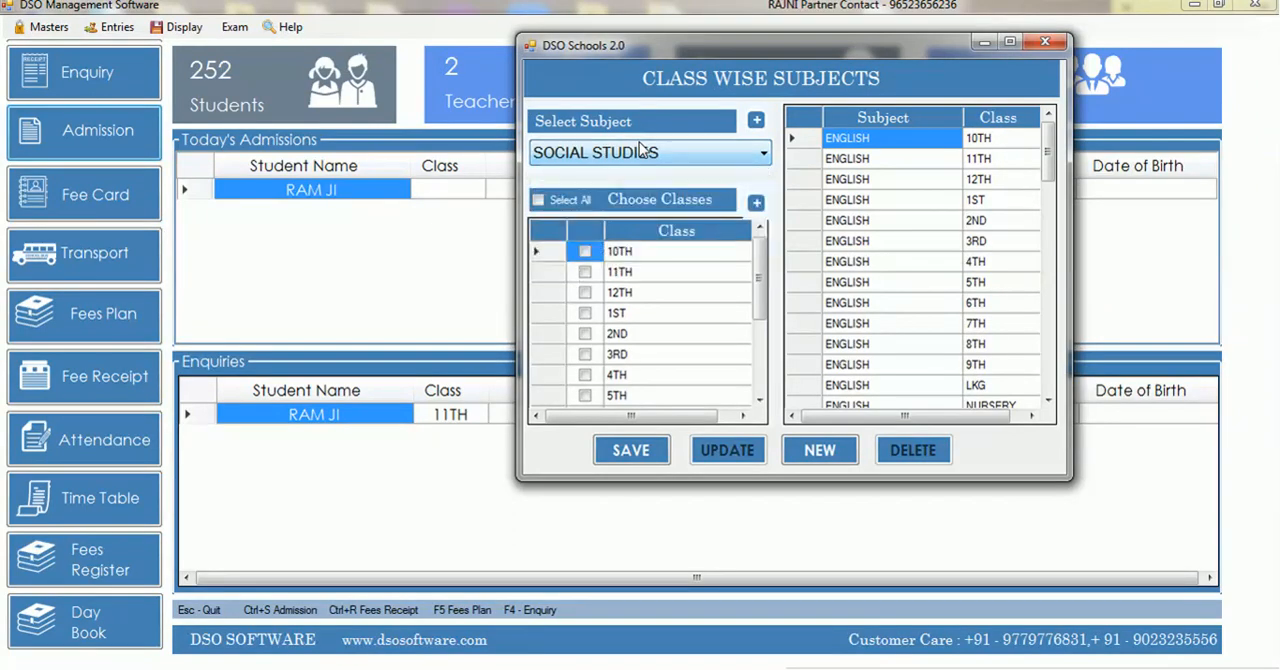
pyautogui.click(585, 396)
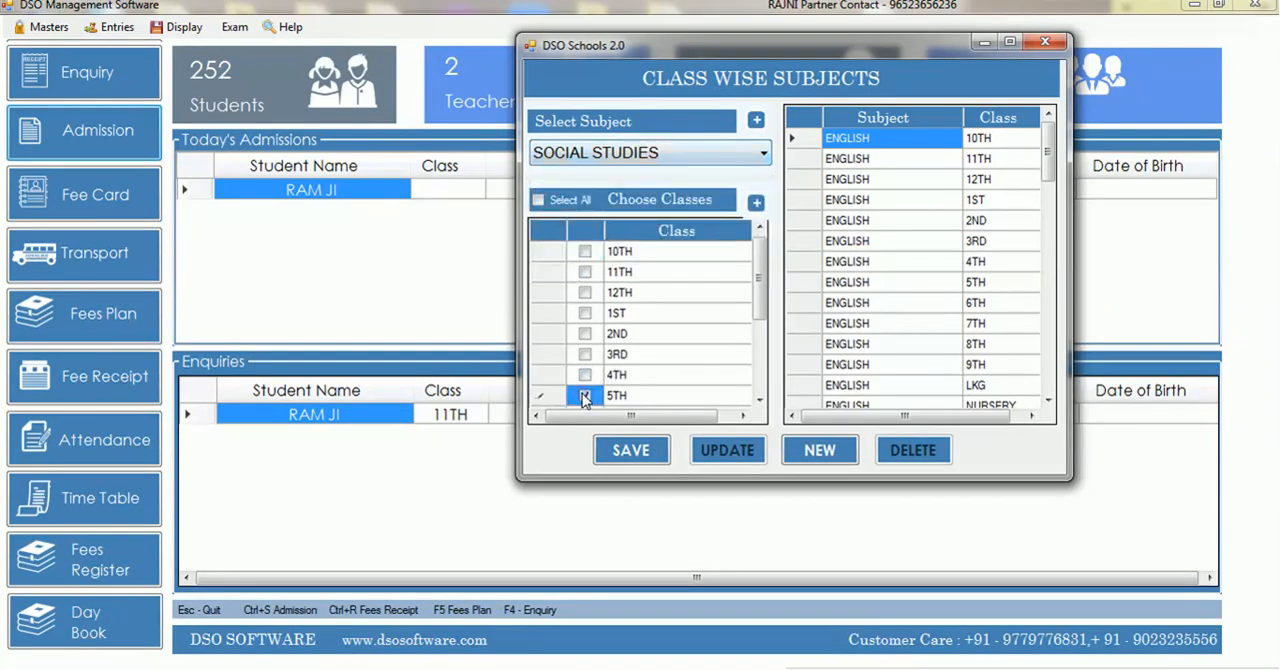
pyautogui.click(641, 456)
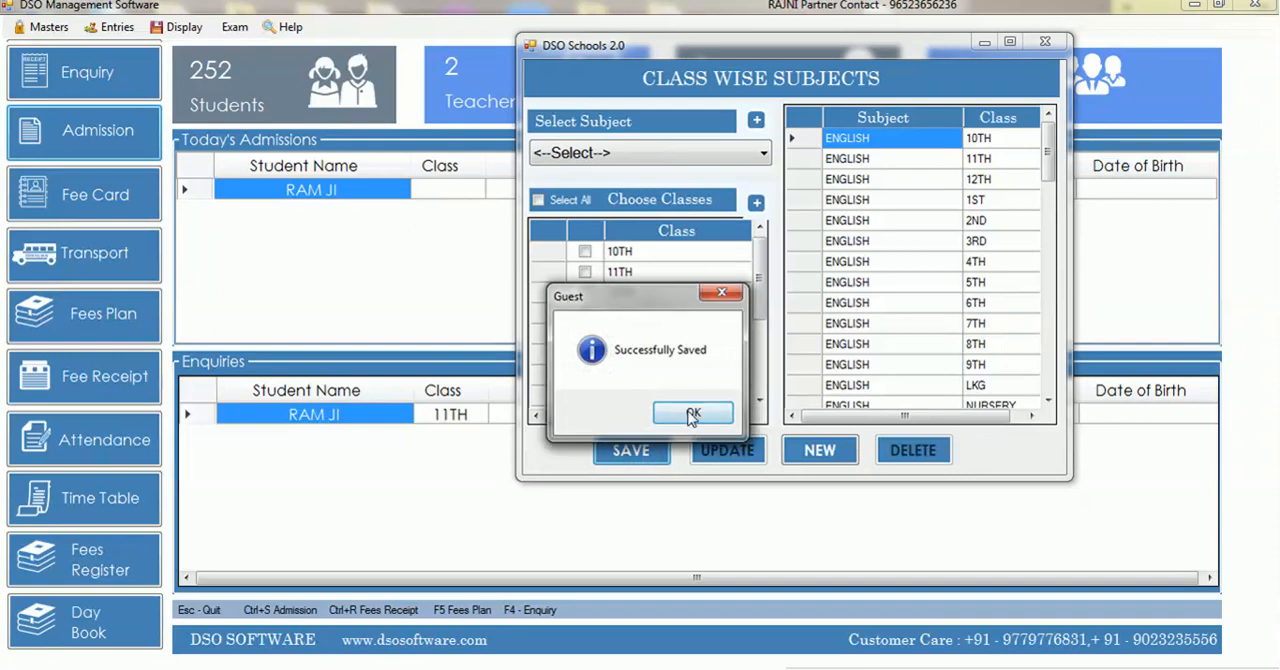
pyautogui.click(688, 412)
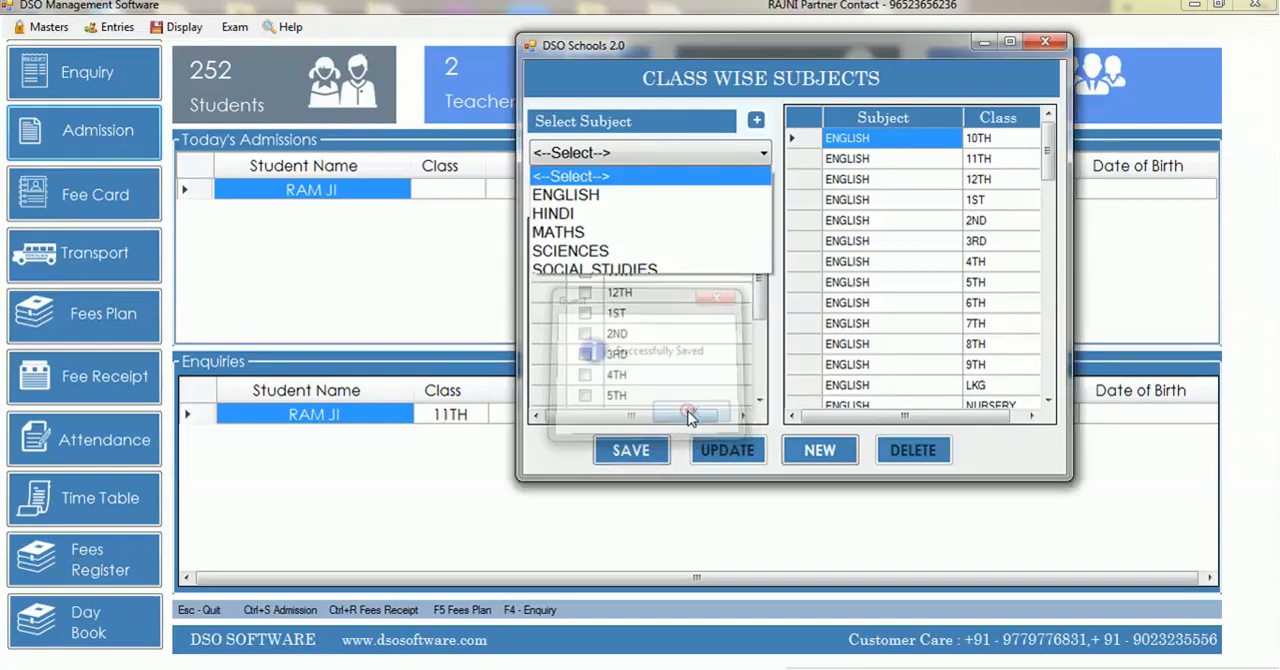
# Check the SOCIAL STUDIES entry for class 5TH in the class-wise subject list and close the form
pyautogui.click(806, 245)
pyautogui.moveTo(1047, 155); pyautogui.dragTo(1031, 377)
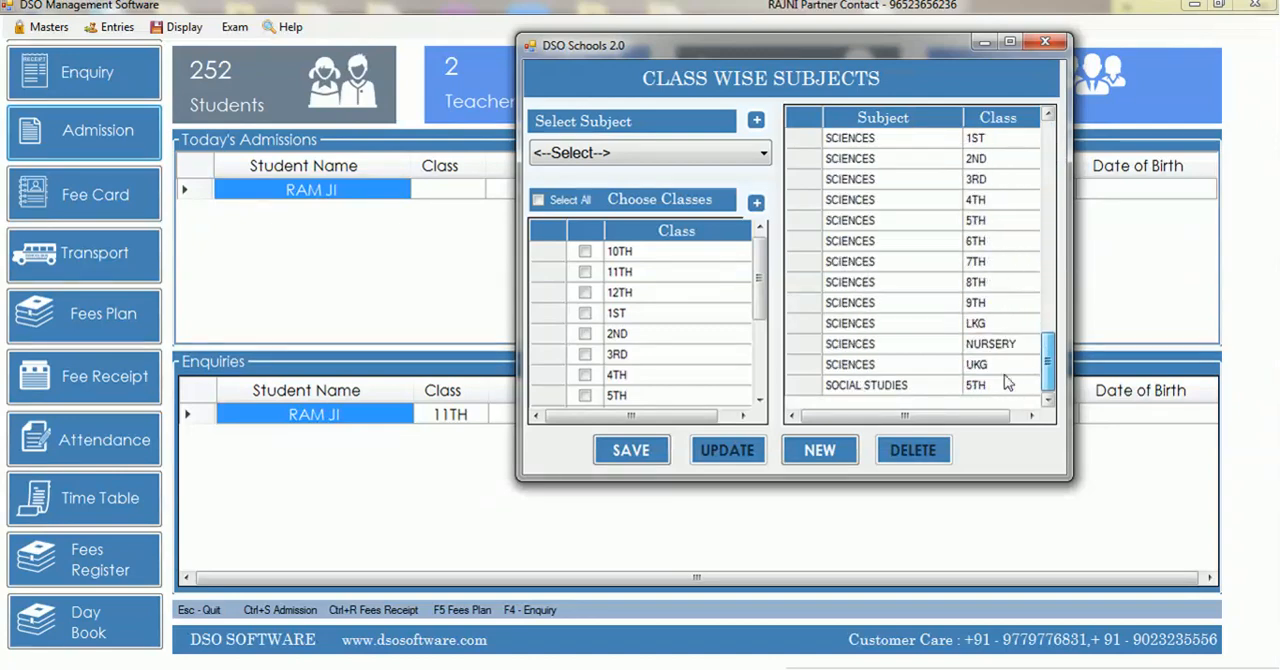
pyautogui.click(927, 386)
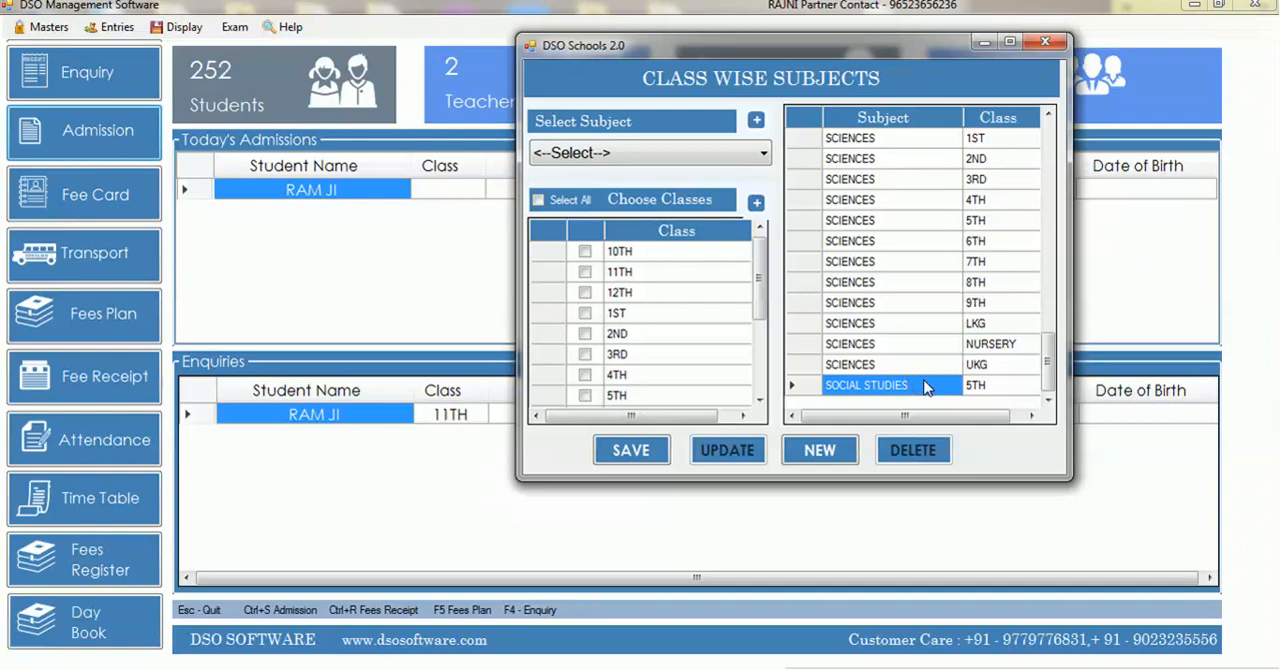
pyautogui.click(1045, 41)
# Open the Grading System form and choose class 6TH
pyautogui.click(246, 26)
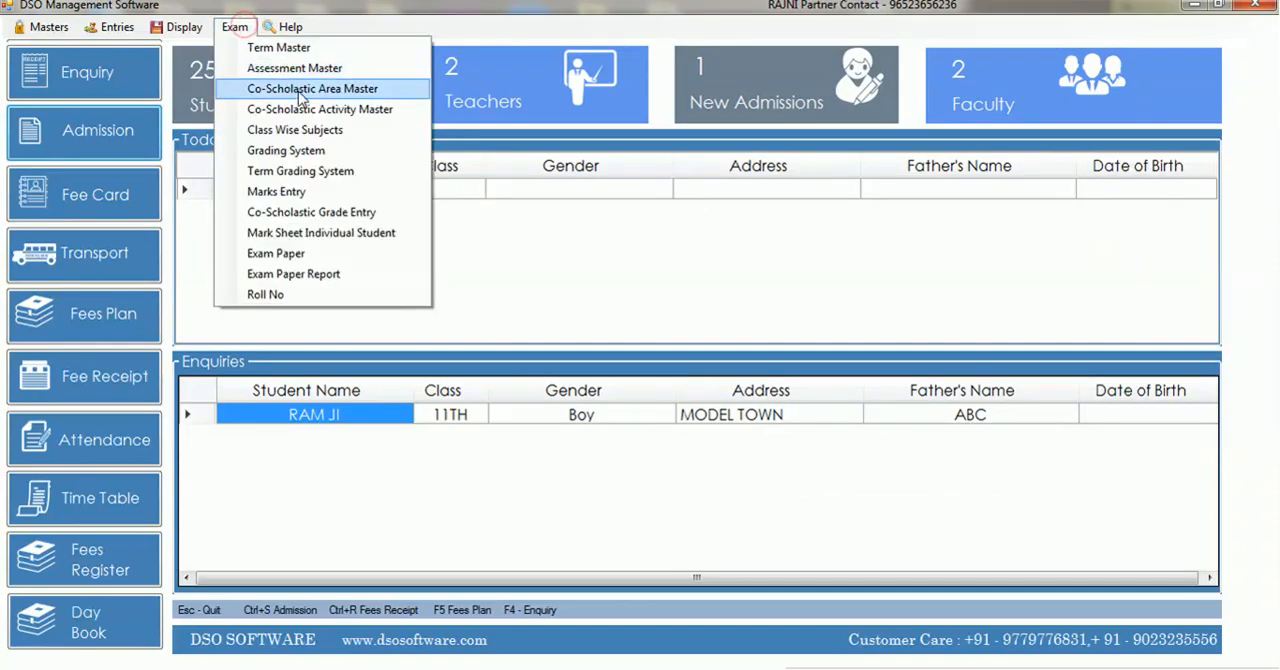
pyautogui.click(296, 150)
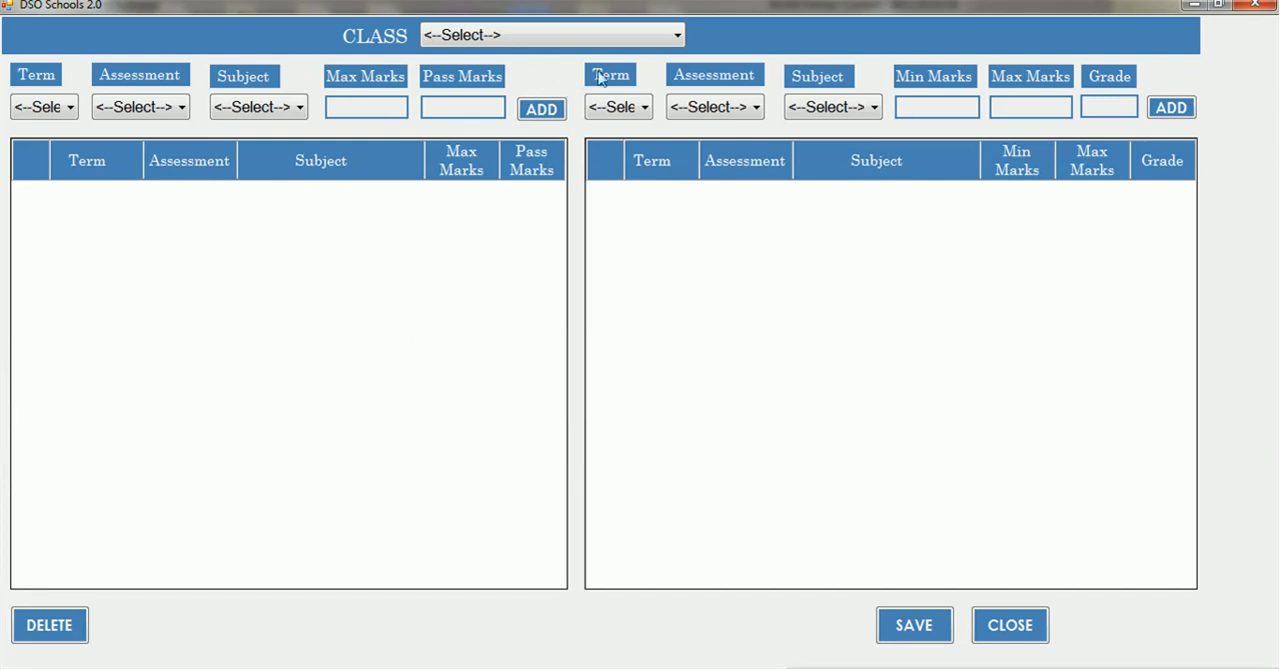
pyautogui.click(645, 34)
pyautogui.press('Down')
pyautogui.press('Down')
pyautogui.press('Down')
pyautogui.press('Down')
pyautogui.press('Down')
pyautogui.press('Down')
pyautogui.press('Down')
pyautogui.press('Down')
pyautogui.press('Down')
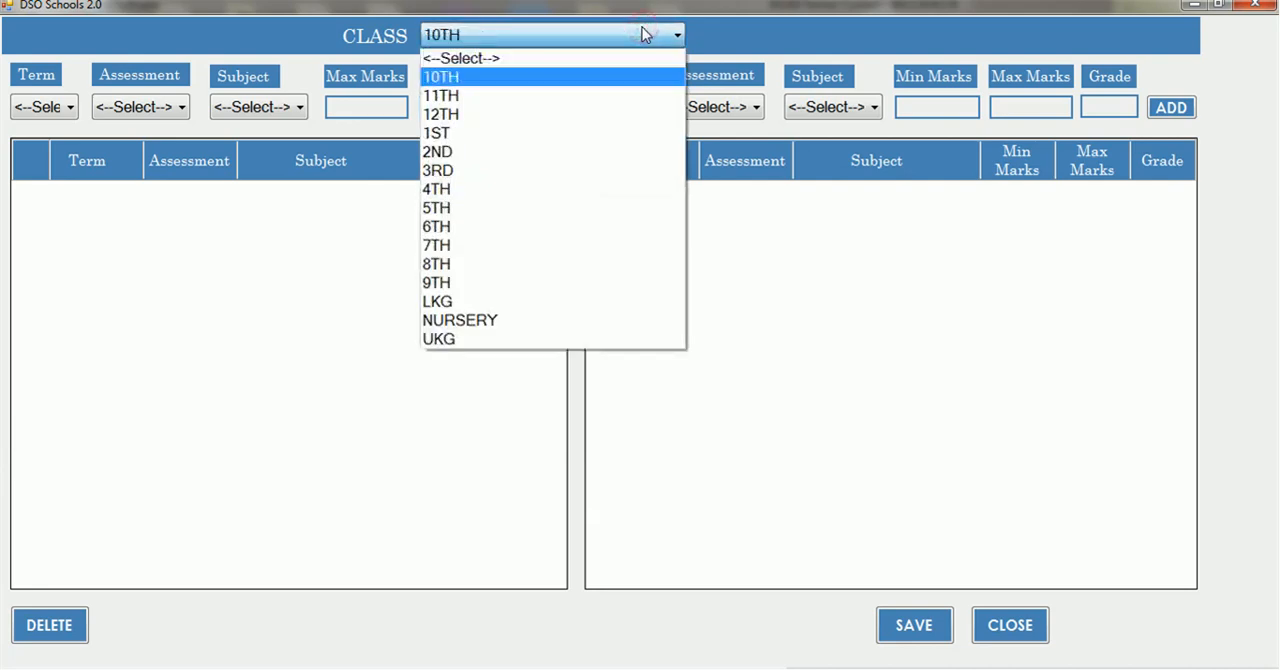
pyautogui.press('Return')
# Add ENGLISH to the class's marks table under TERM1 and ASSEMENTS1, with maximum marks 100 and pass marks 40
pyautogui.press('Down')
pyautogui.press('Return')
pyautogui.press('Down')
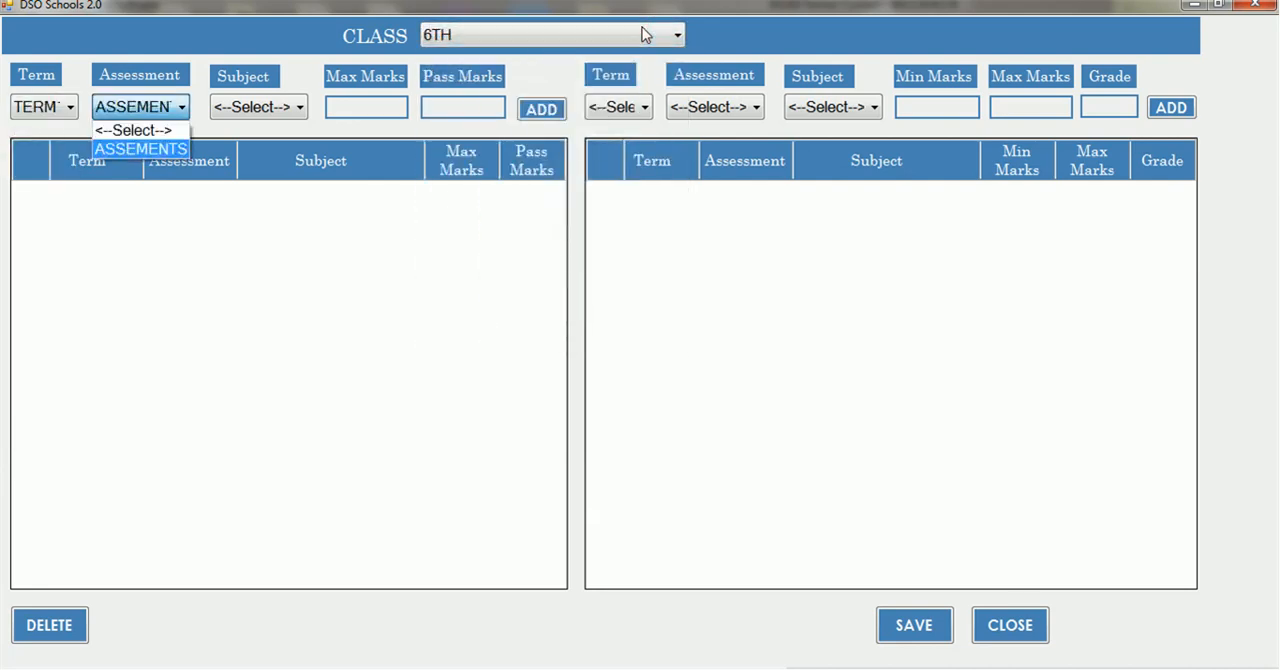
pyautogui.press('Return')
pyautogui.press('Down')
pyautogui.press('Return')
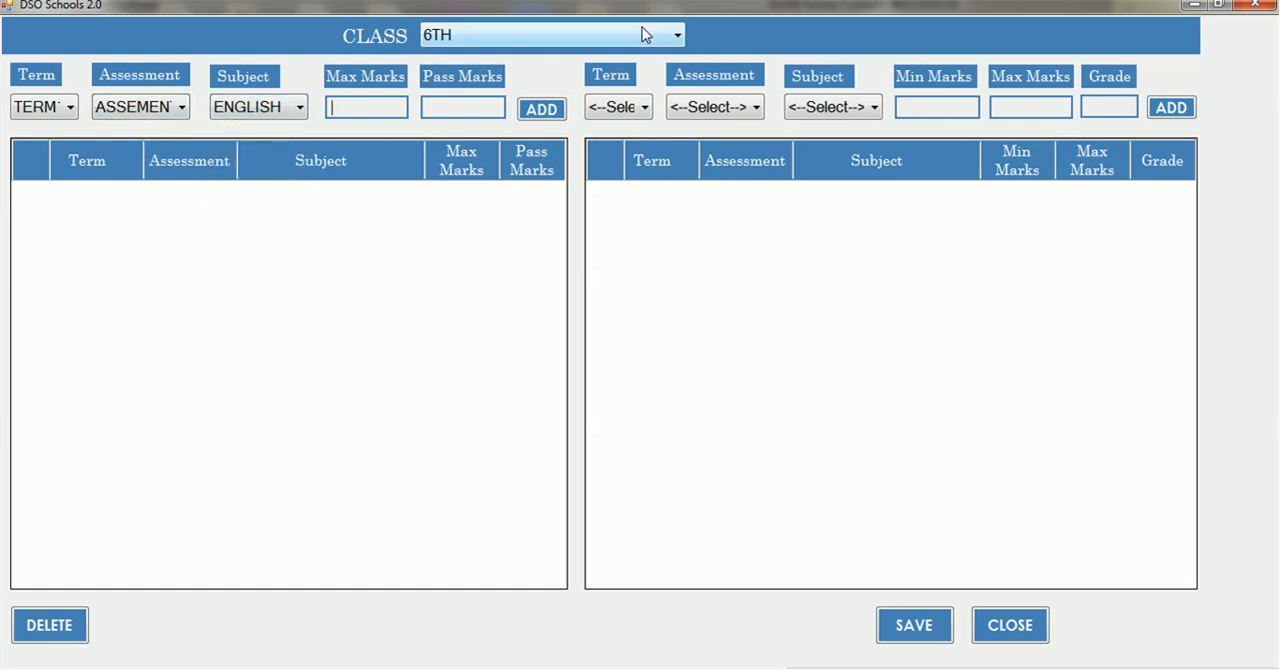
pyautogui.write('100')
pyautogui.press('Return')
pyautogui.write('40')
pyautogui.press('Return')
# Add HINDI to the marks table for the same term and assessment, with maximum marks 100 and pass marks 35
pyautogui.press('Return')
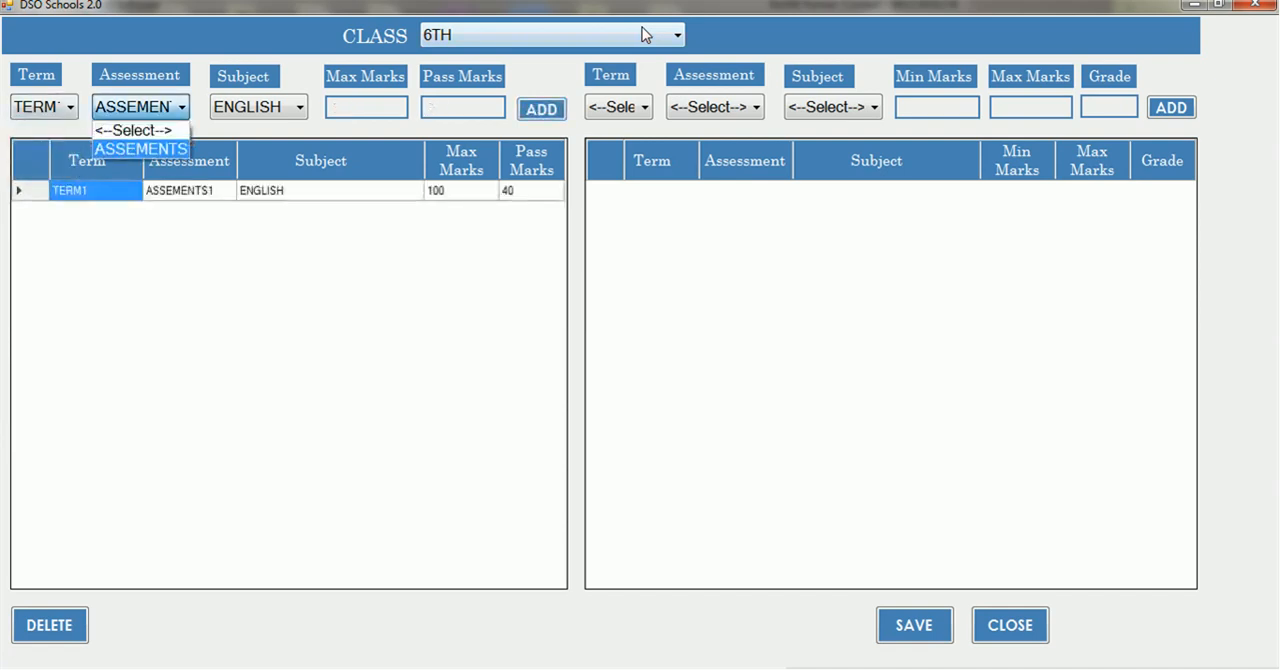
pyautogui.press('Return')
pyautogui.press('Up')
pyautogui.press('Down')
pyautogui.press('Down')
pyautogui.press('Return')
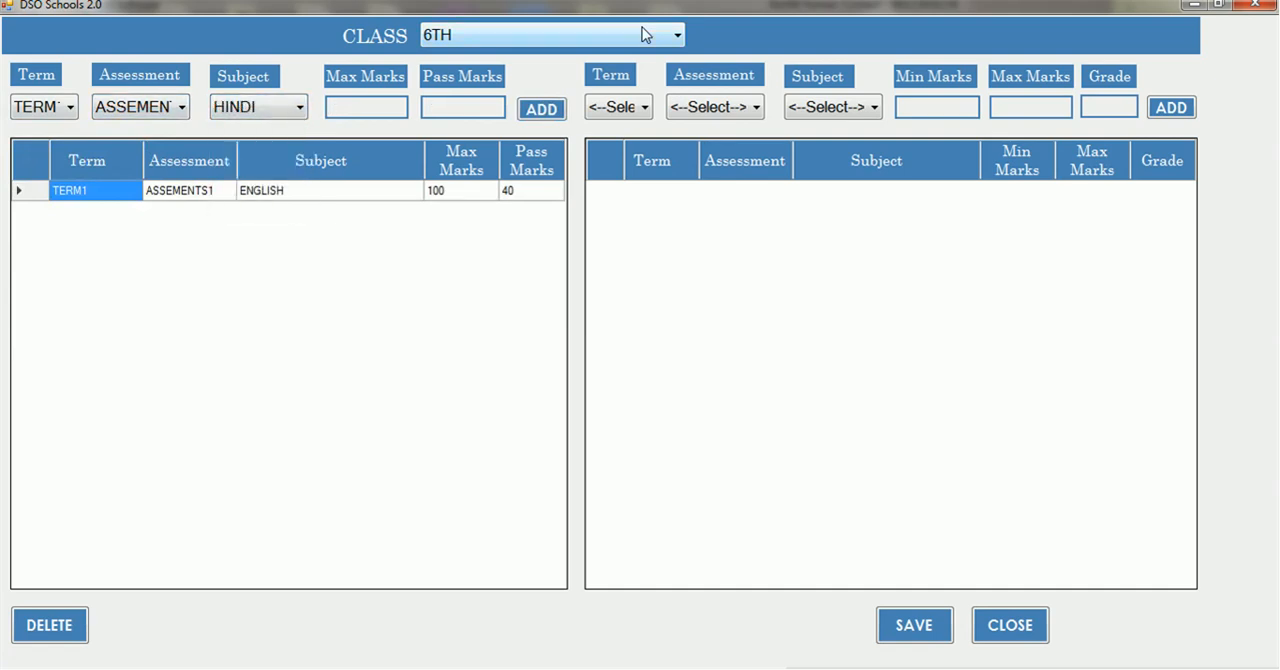
pyautogui.write('100')
pyautogui.press('Tab')
pyautogui.write('35')
pyautogui.press('Tab')
pyautogui.press('Return')
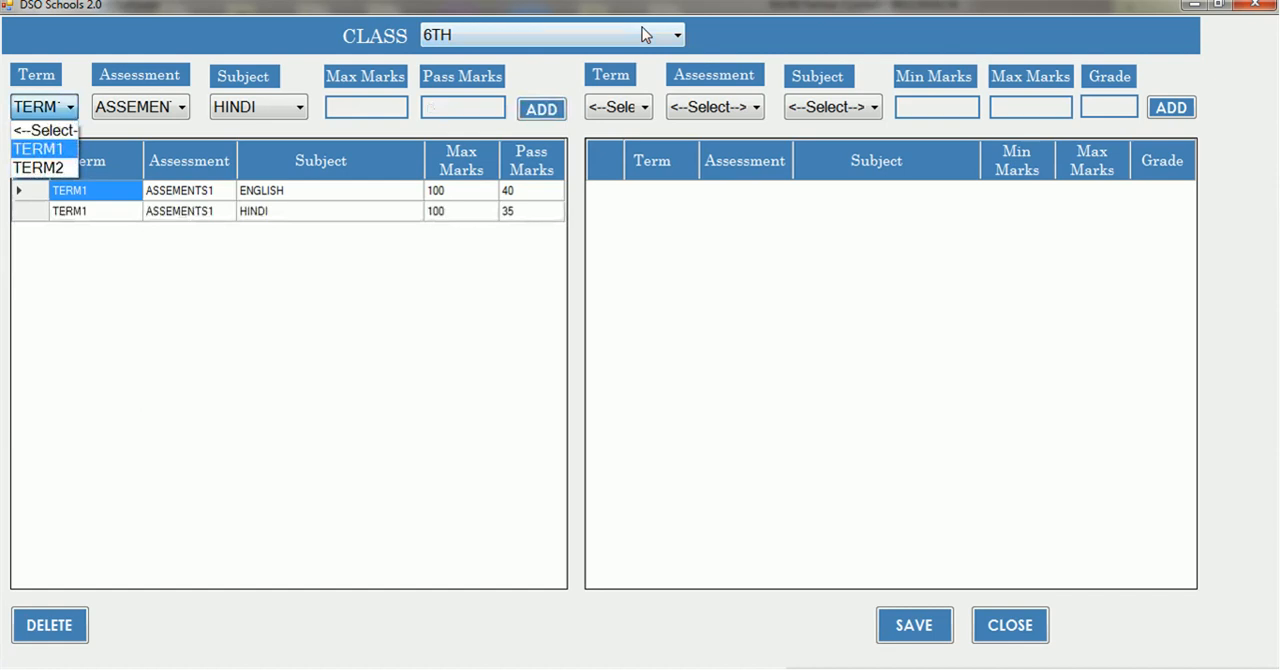
# Add MATHS to the marks table for the same term and assessment, with maximum marks 80 and pass marks 45
pyautogui.press('Tab')
pyautogui.press('Tab')
pyautogui.press('Down')
pyautogui.press('Tab')
pyautogui.write('80')
pyautogui.press('Tab')
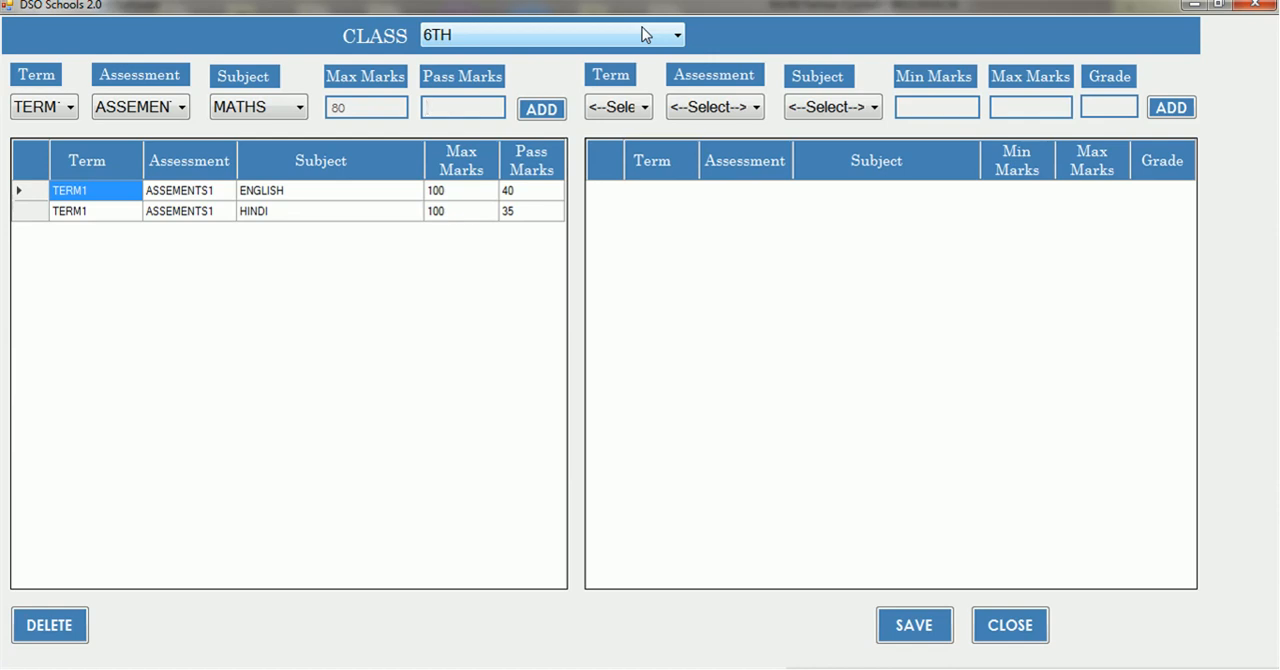
pyautogui.write('45')
pyautogui.press('Tab')
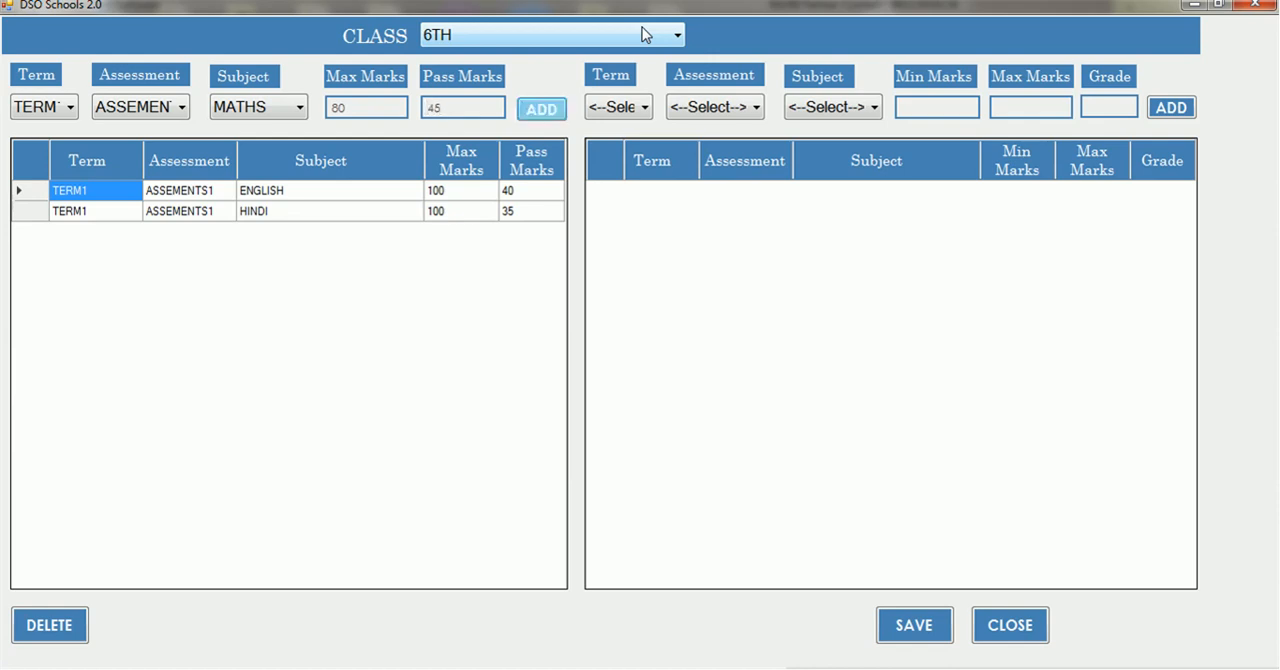
pyautogui.press('Return')
# Add SCIENCES to the marks table for the same term and assessment, with maximum marks 100 and pass marks 33
pyautogui.press('Return')
pyautogui.press('Return')
pyautogui.press('Down')
pyautogui.press('Return')
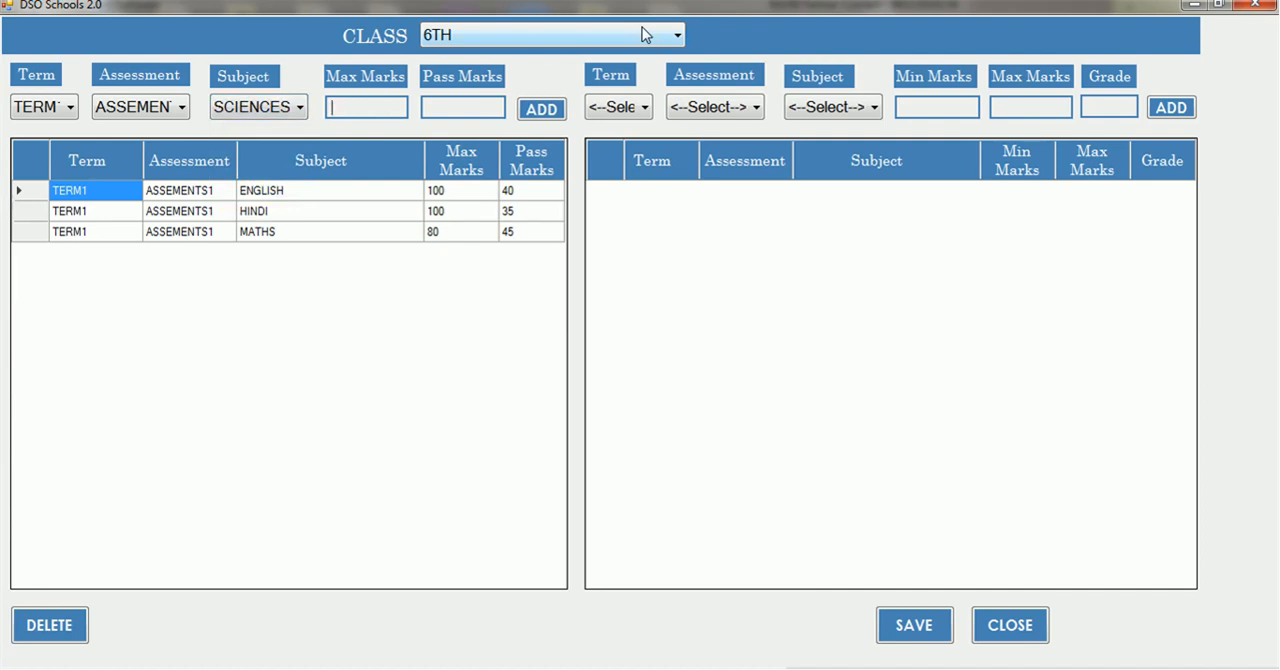
pyautogui.write('100')
pyautogui.press('Return')
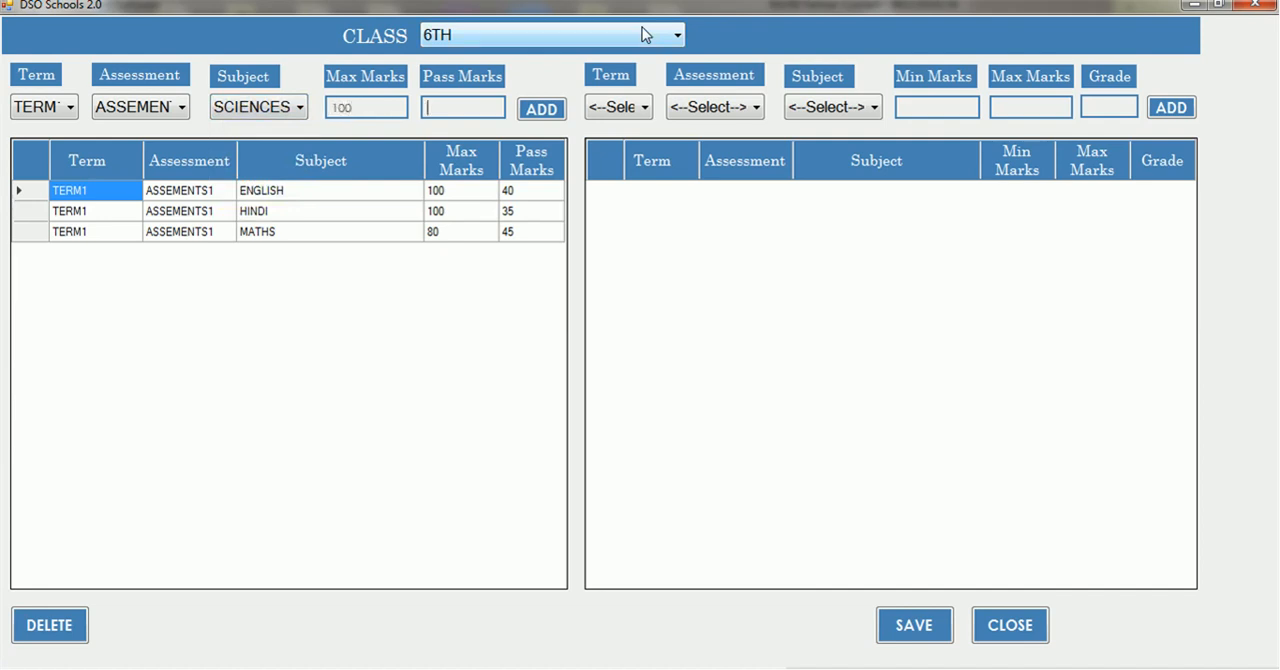
pyautogui.write('33')
pyautogui.press('Return')
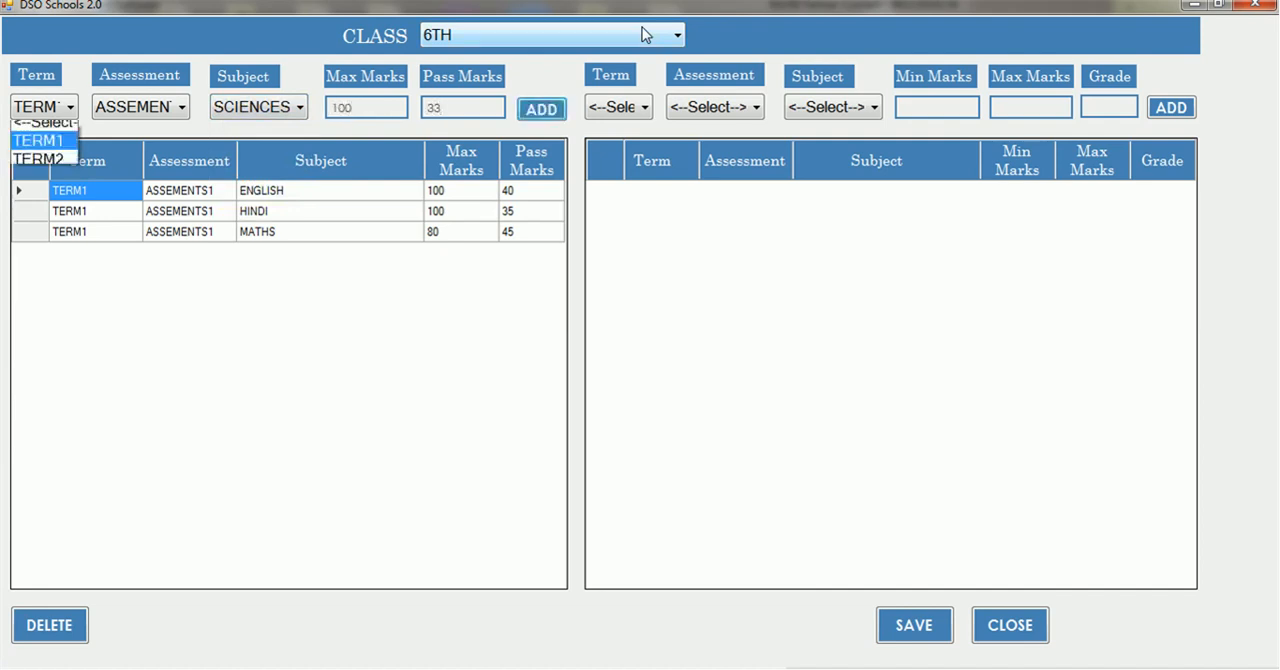
pyautogui.click(728, 253)
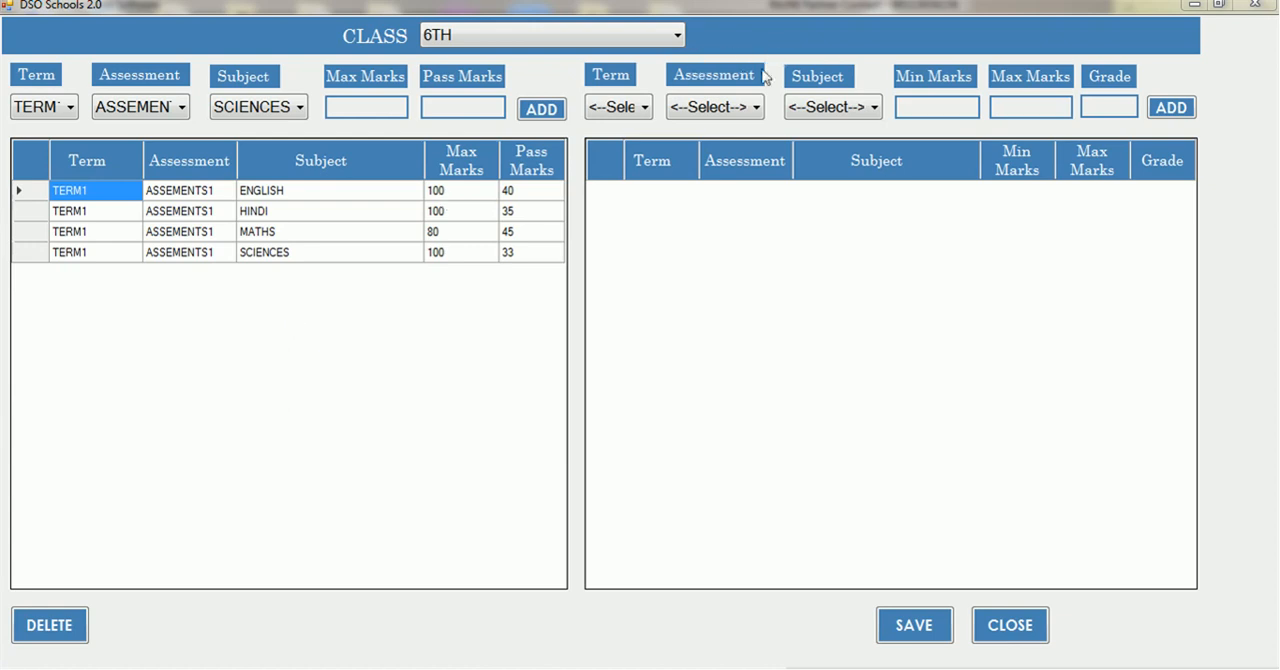
# Add grade D for ENGLISH under TERM1 and ASSEMENTS1 to the grade table, covering marks 33 to 45
pyautogui.click(645, 107)
pyautogui.press('Down')
pyautogui.press('Tab')
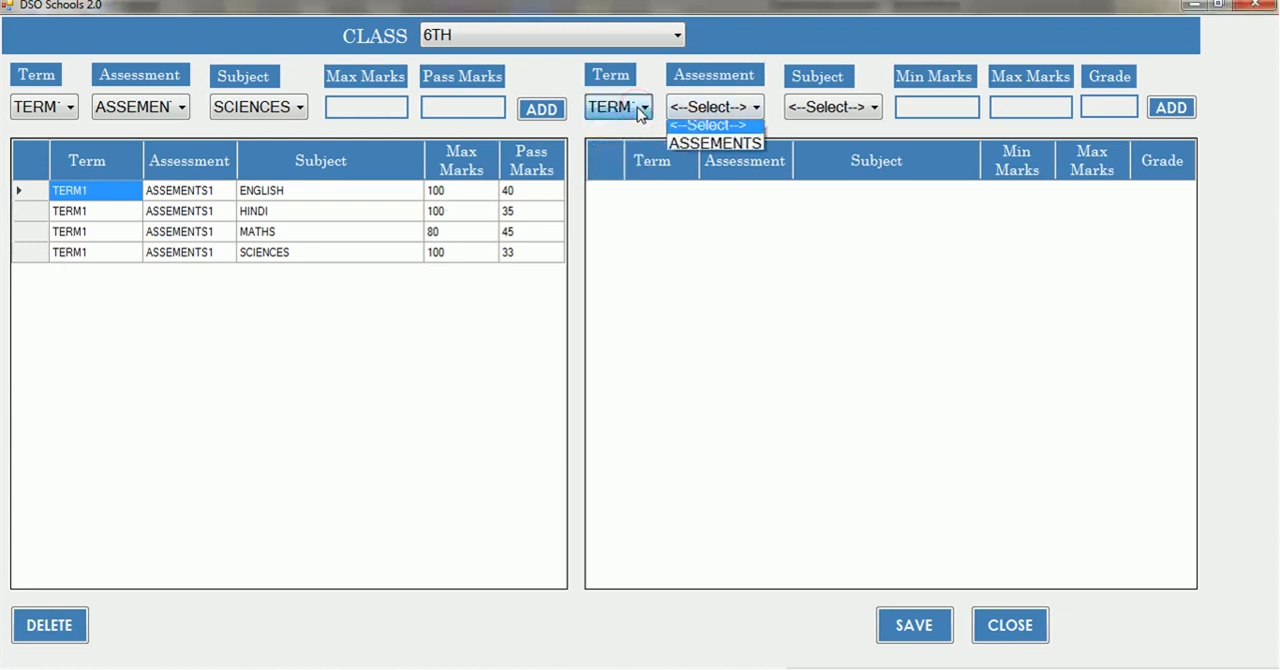
pyautogui.press('Down')
pyautogui.press('Tab')
pyautogui.press('Down')
pyautogui.press('Tab')
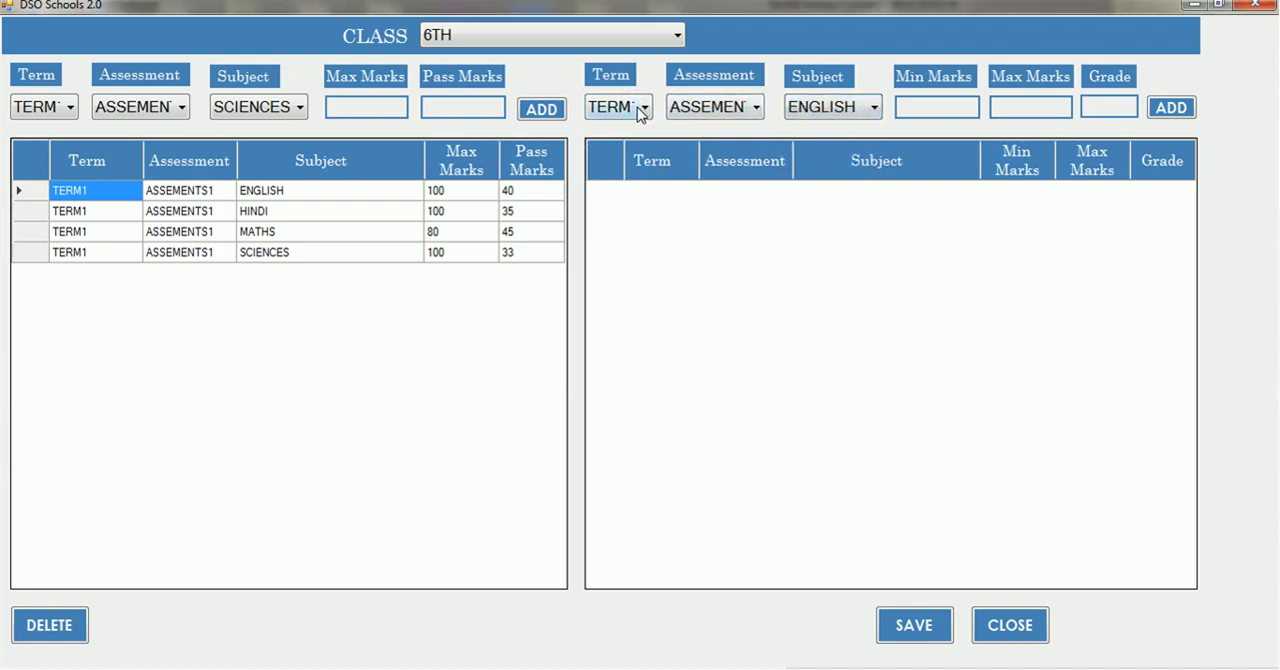
pyautogui.write('33')
pyautogui.write('45')
pyautogui.press('Tab')
pyautogui.write('D')
pyautogui.press('Tab')
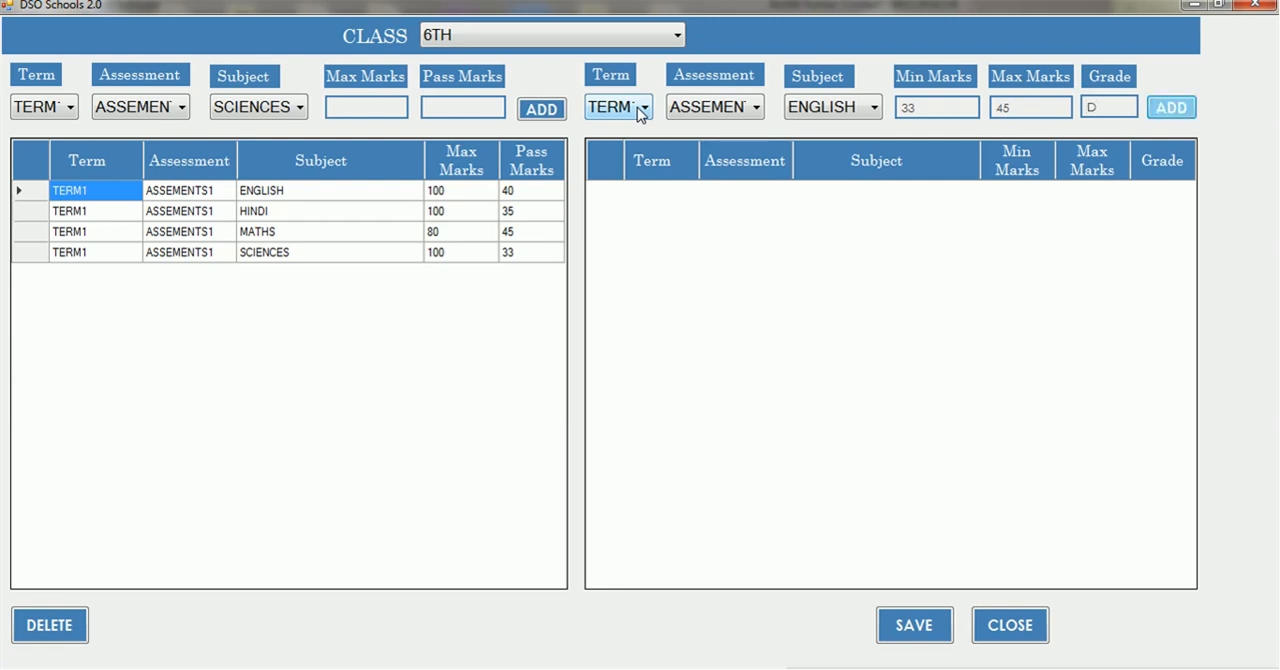
pyautogui.press('Return')
pyautogui.press('Tab')
pyautogui.press('Tab')
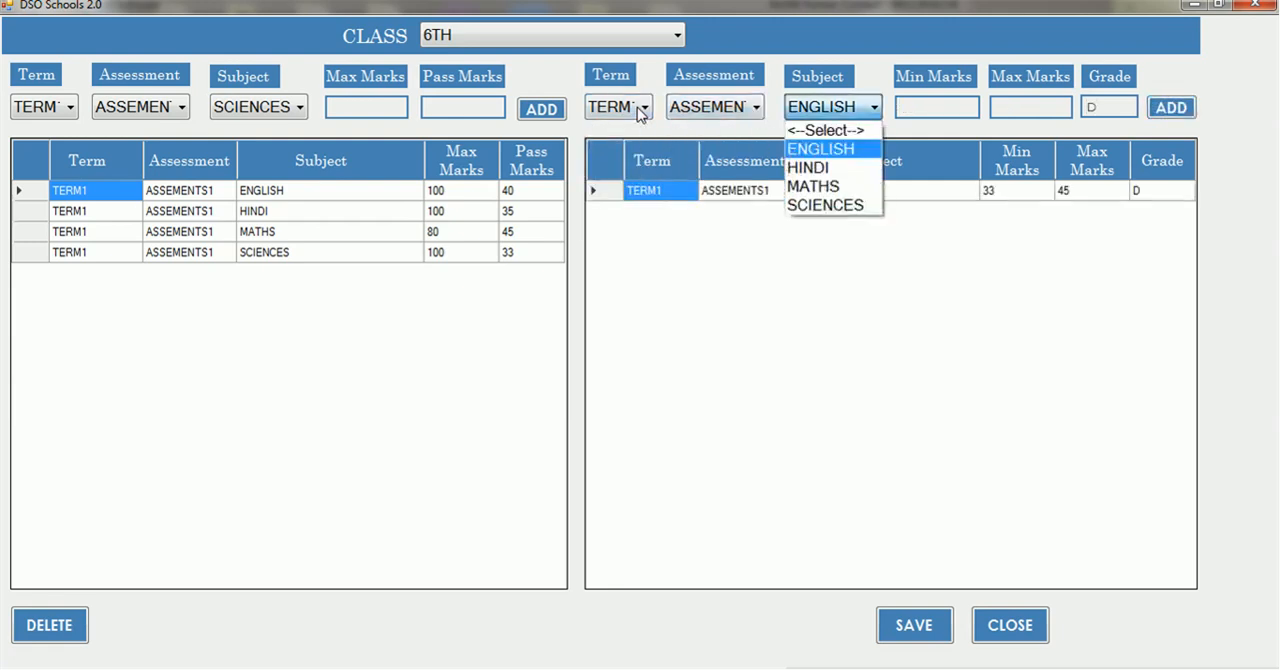
pyautogui.press('Down')
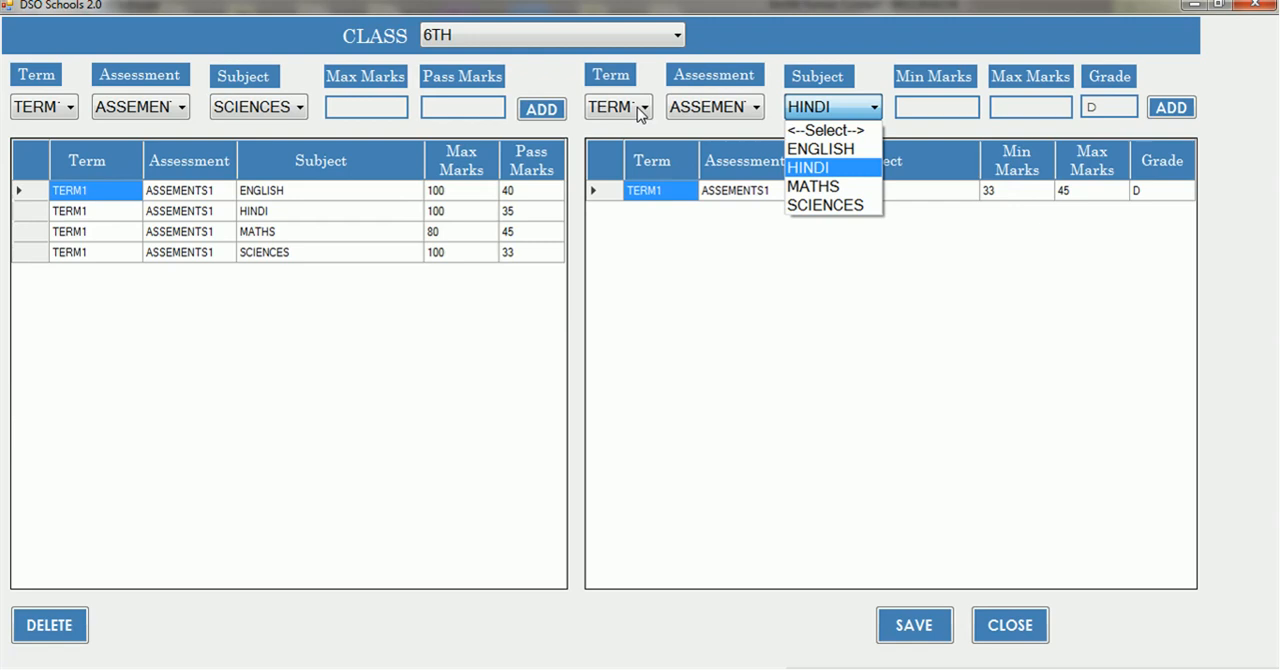
pyautogui.press('Tab')
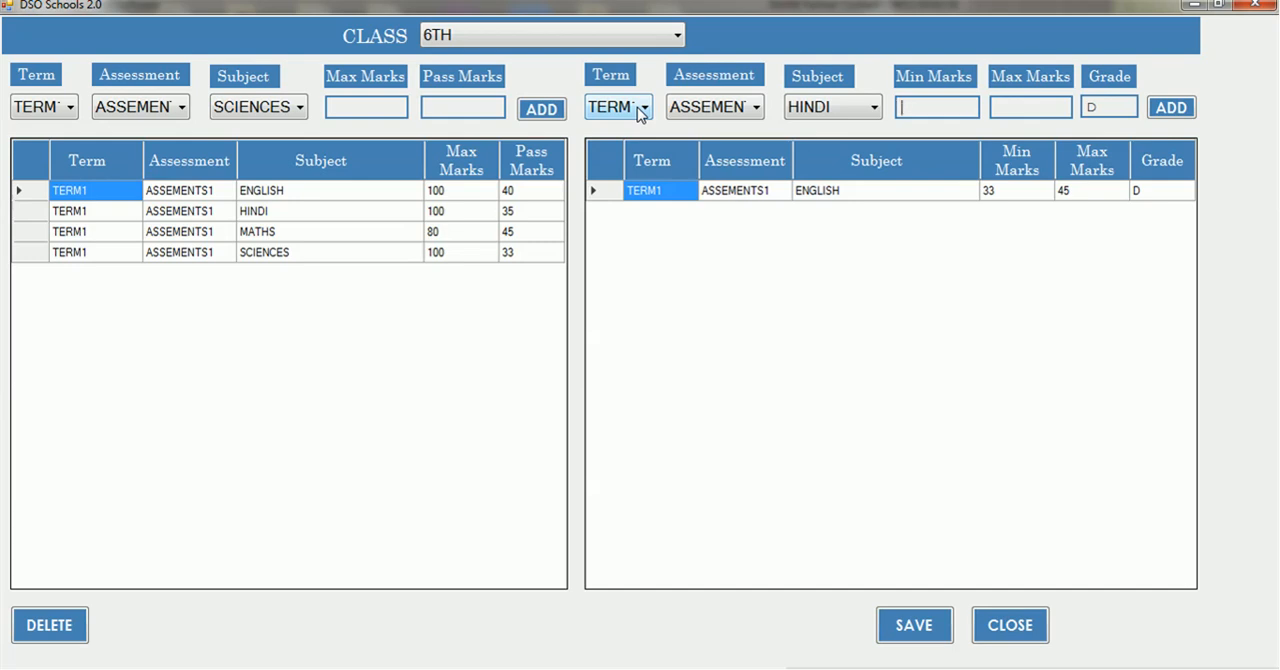
pyautogui.click(820, 107)
pyautogui.press('Up')
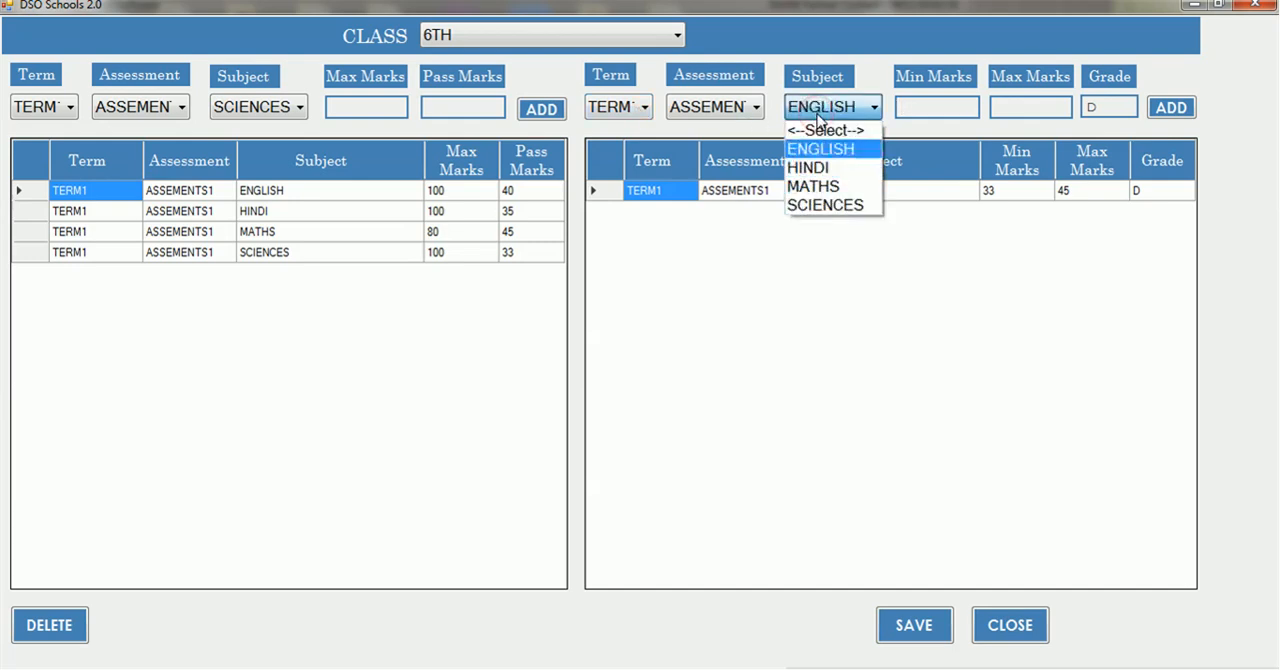
# Add grade C for ENGLISH to the grade table, covering marks 46 to 60
pyautogui.press('Return')
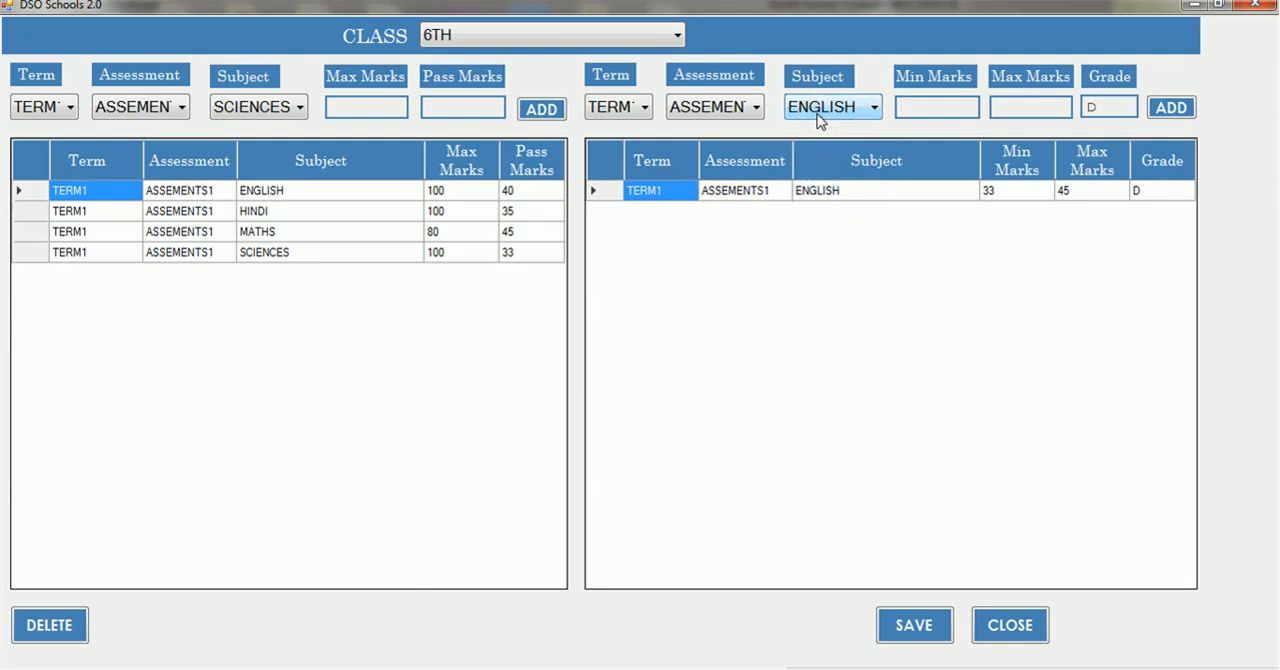
pyautogui.write('46')
pyautogui.press('Tab')
pyautogui.write('60')
pyautogui.press('Tab')
pyautogui.press('BackSpace')
pyautogui.write('C')
pyautogui.press('Tab')
pyautogui.press('Return')
# Add grade B for ENGLISH to the grade table, covering marks 61 to 75
pyautogui.press('Tab')
pyautogui.press('Tab')
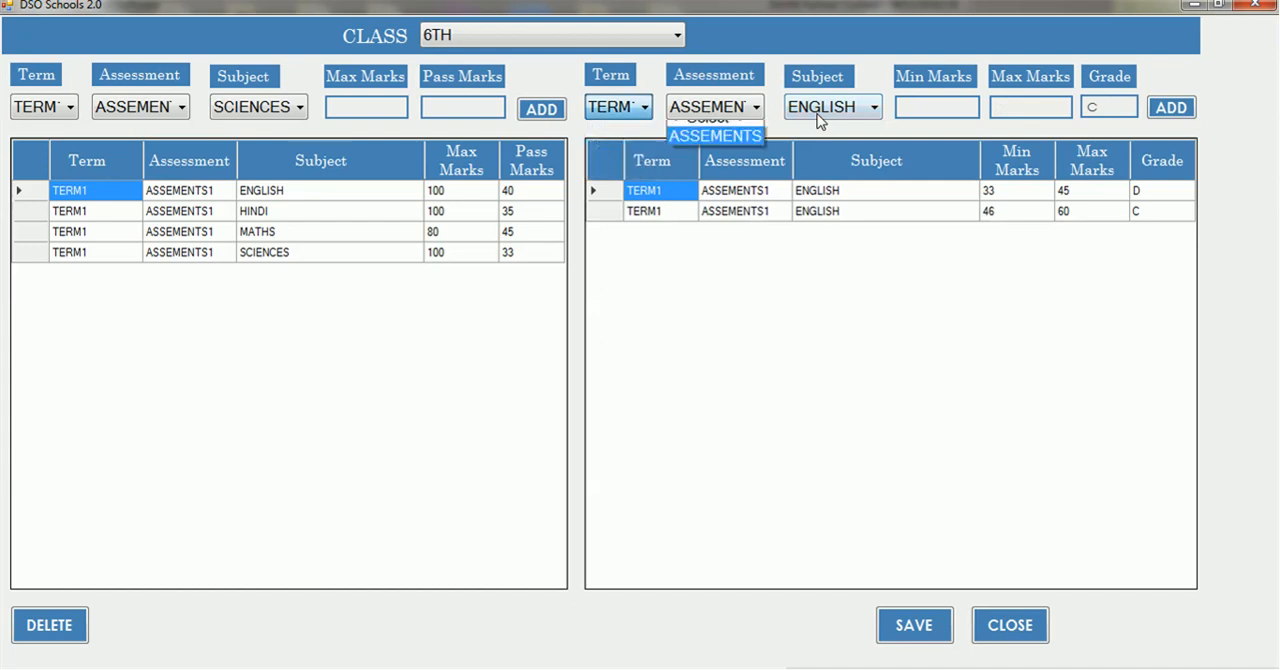
pyautogui.press('Tab')
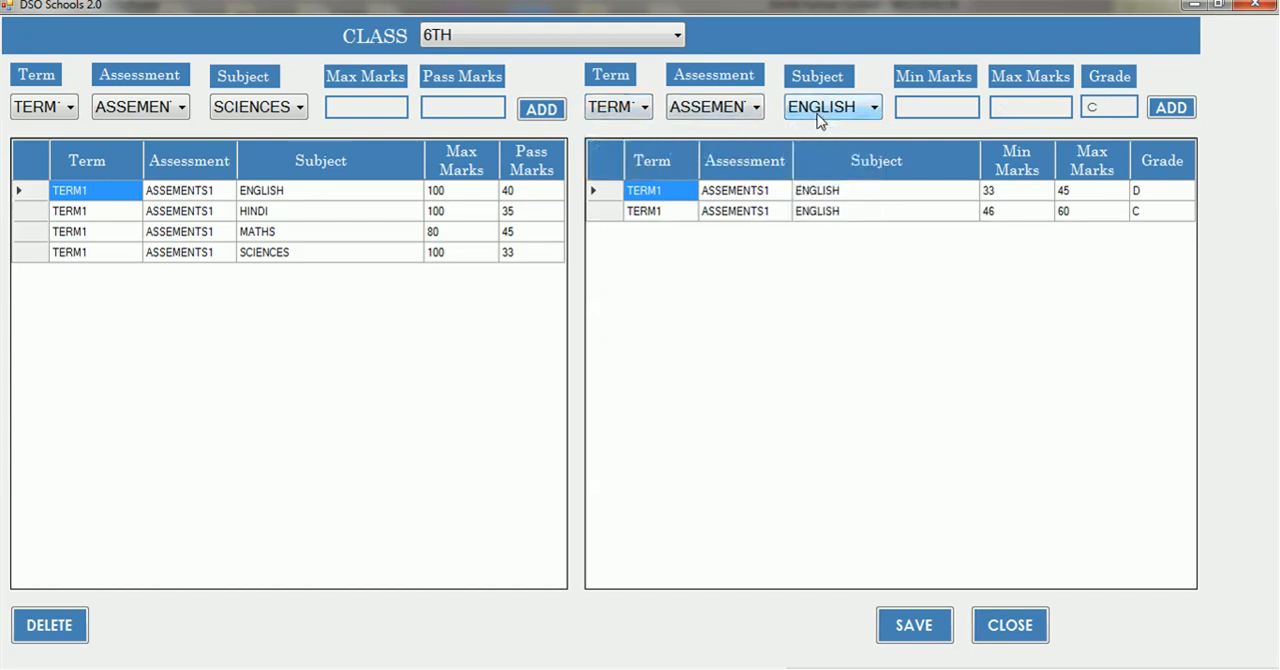
pyautogui.write('61')
pyautogui.write('75')
pyautogui.press('Tab')
pyautogui.press('BackSpace')
pyautogui.write('B')
pyautogui.press('Tab')
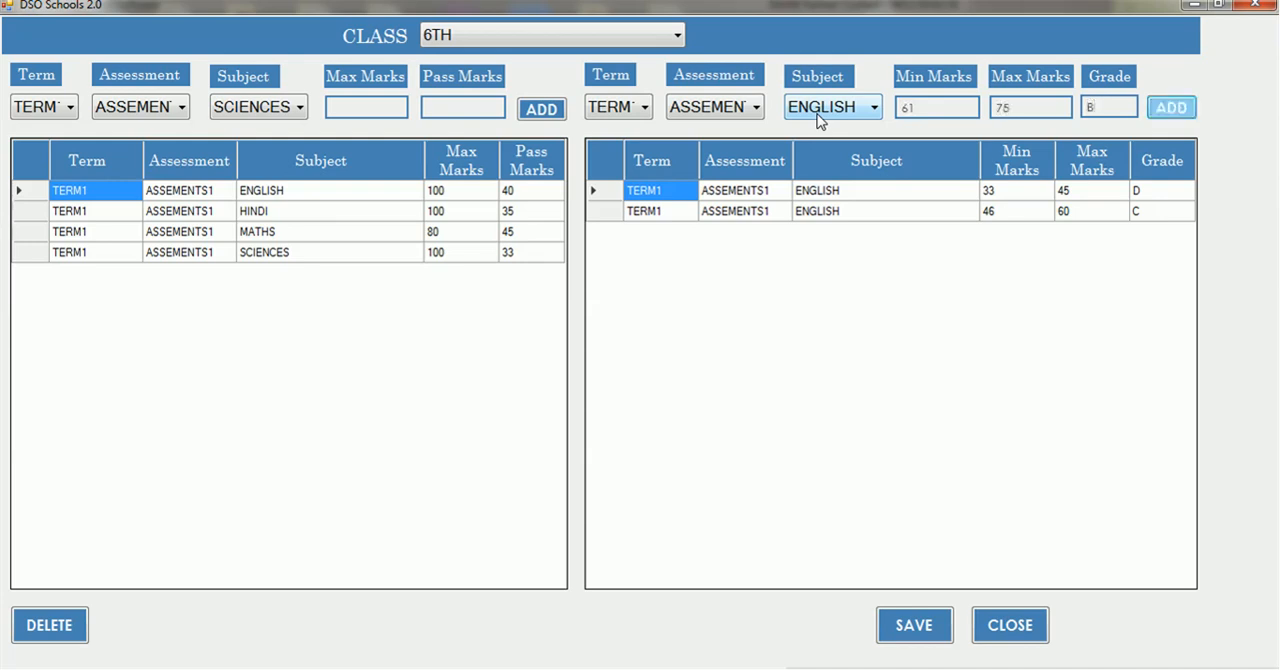
pyautogui.press('Return')
# Add grade A for ENGLISH to the grade table, covering marks 76 to 90
pyautogui.press('Tab')
pyautogui.press('Tab')
pyautogui.click(818, 110)
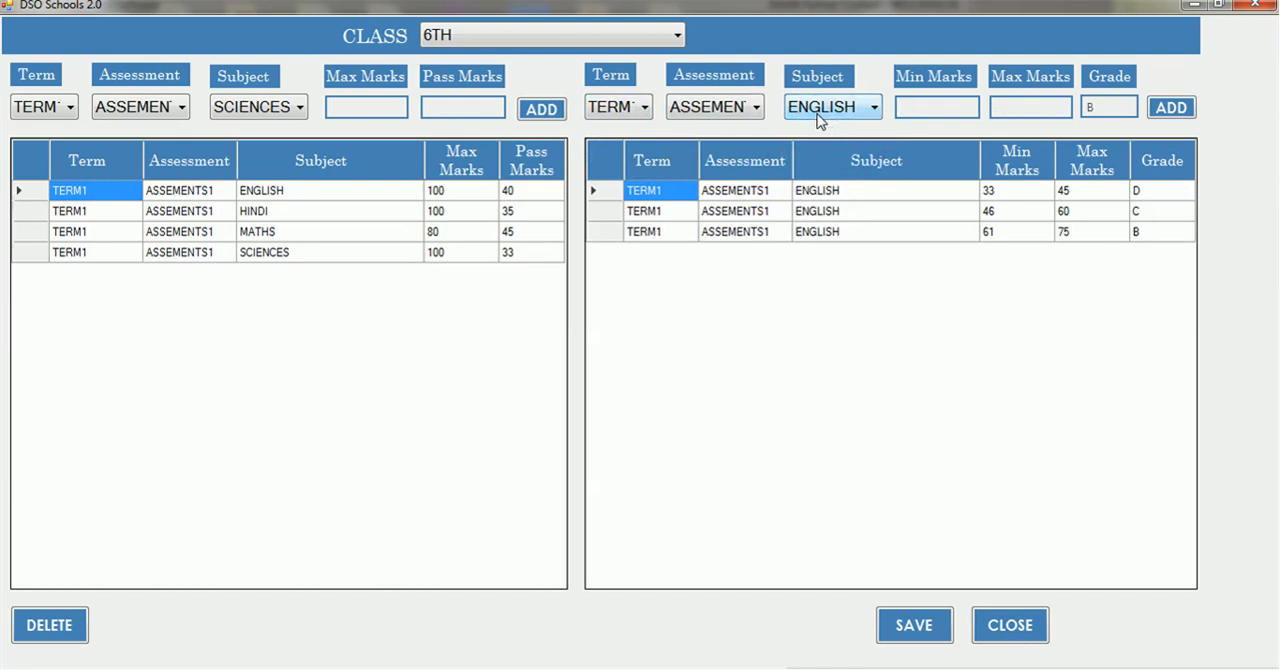
pyautogui.write('7690')
pyautogui.press('Tab')
pyautogui.press('BackSpace')
pyautogui.write('A')
pyautogui.press('Tab')
pyautogui.press('Return')
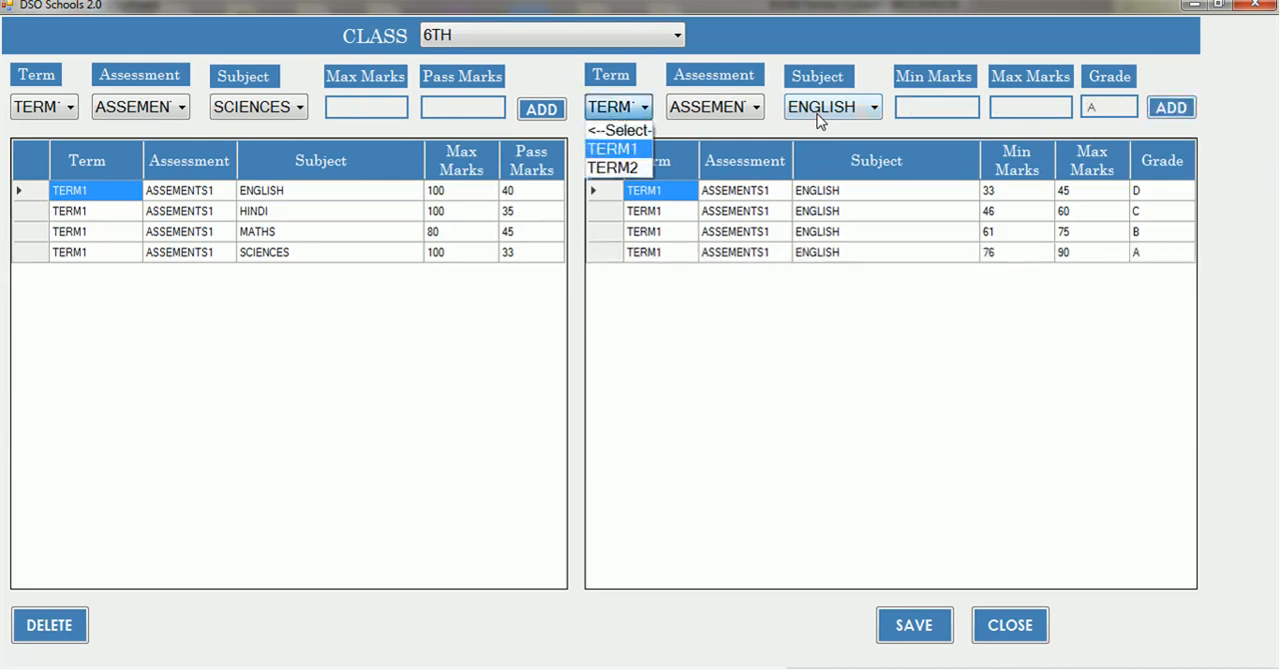
pyautogui.click(880, 258)
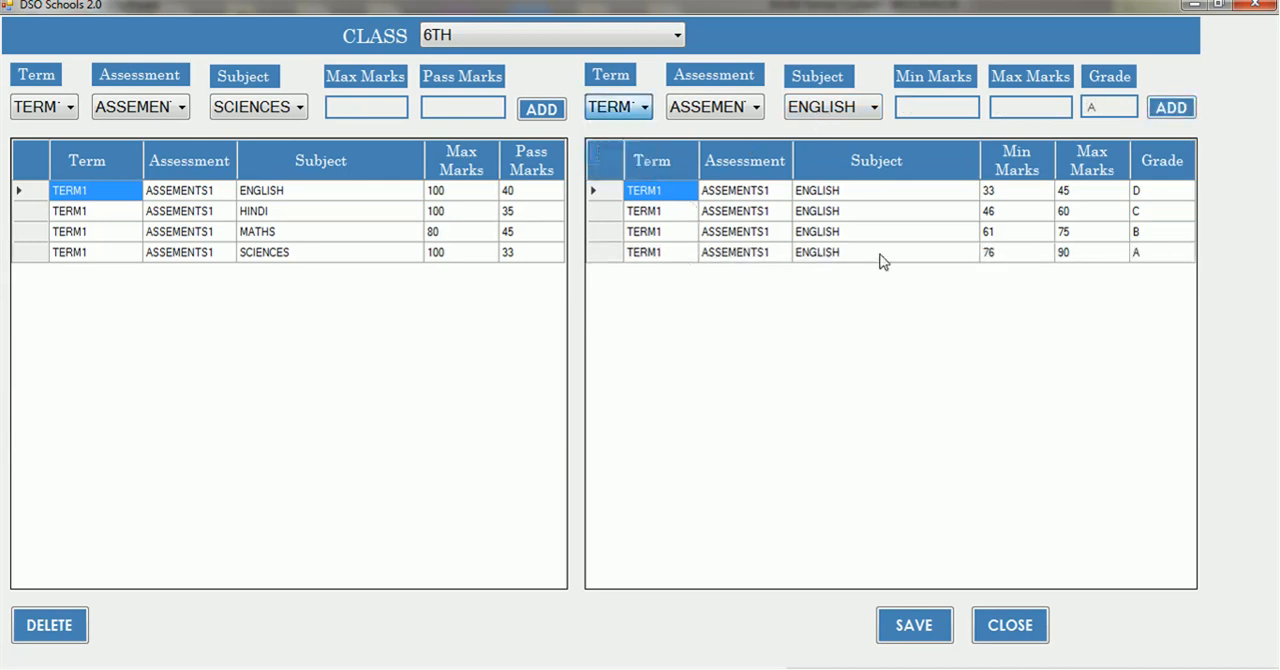
# Add grade D for HINDI under TERM1 and ASSEMENTS1 to the grade table, covering marks 40 to 55
pyautogui.click(637, 108)
pyautogui.press('Return')
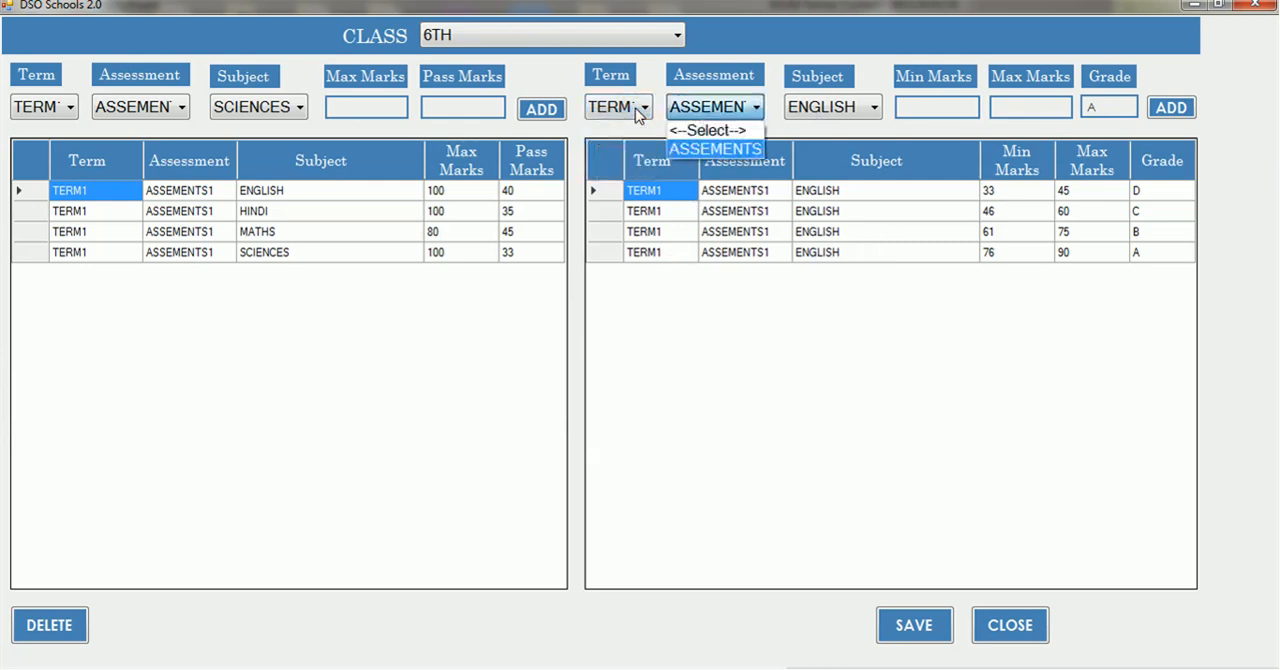
pyautogui.press('Return')
pyautogui.press('Down')
pyautogui.press('Return')
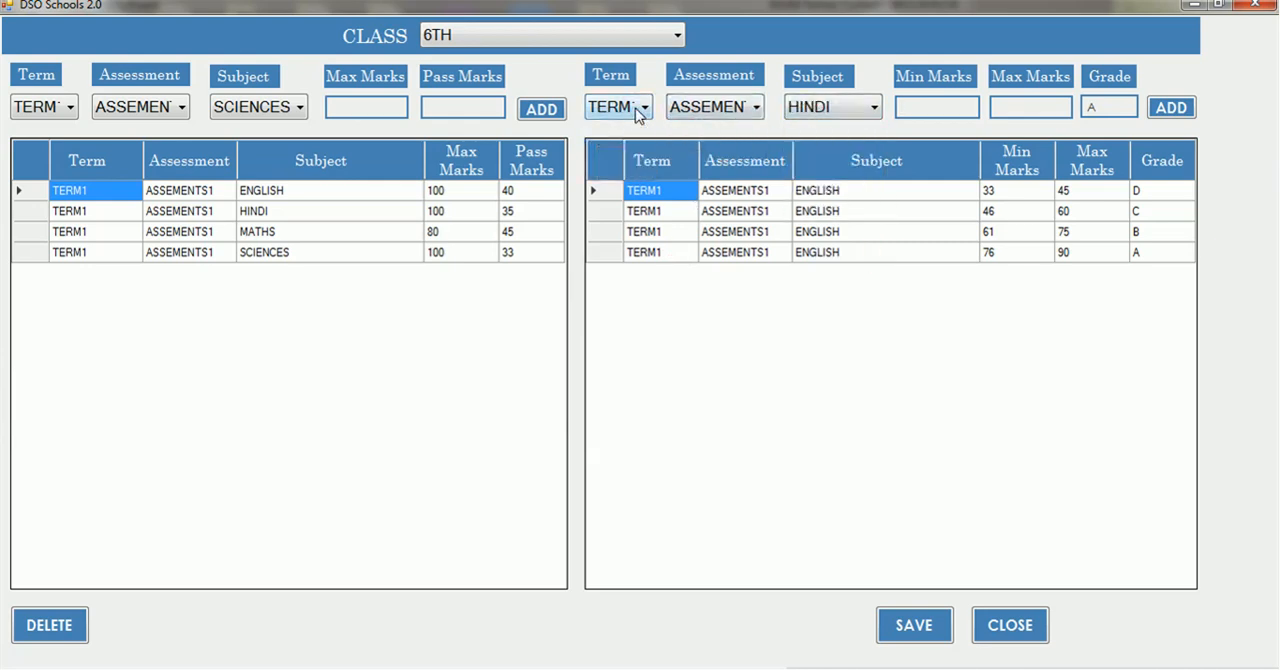
pyautogui.write('40')
pyautogui.press('Return')
pyautogui.write('55')
pyautogui.press('Return')
pyautogui.press('BackSpace')
pyautogui.write('D')
pyautogui.press('Return')
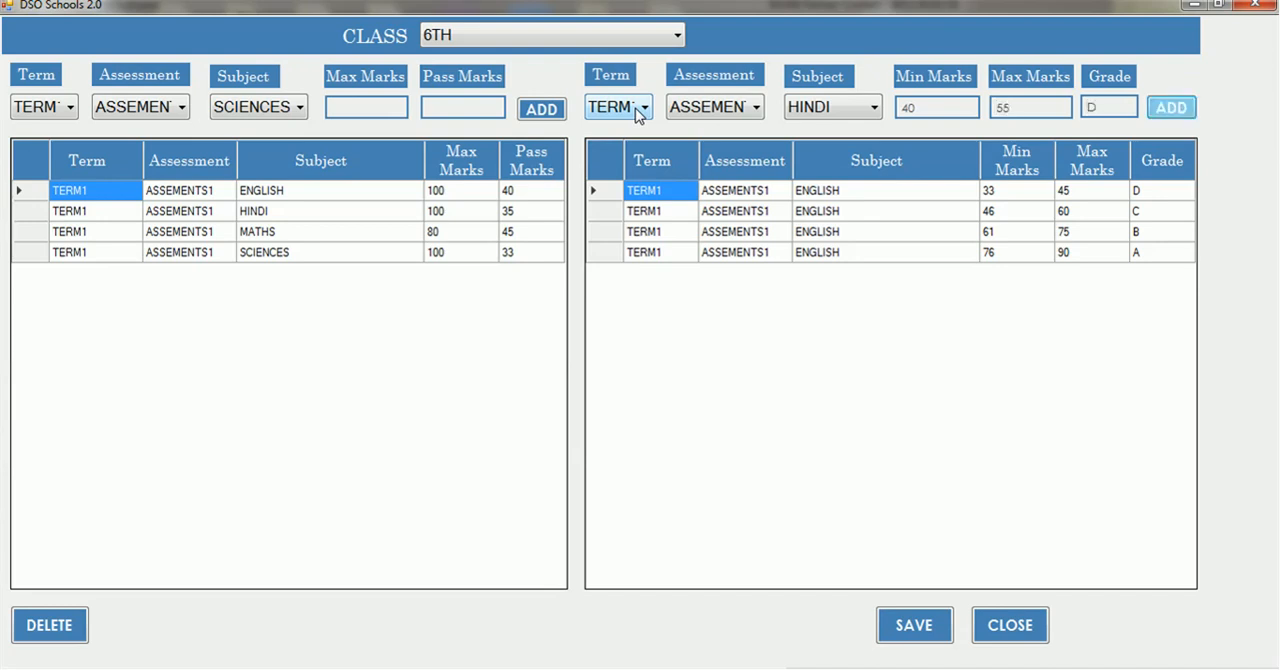
pyautogui.press('Return')
pyautogui.press('Return')
pyautogui.press('Return')
pyautogui.press('Return')
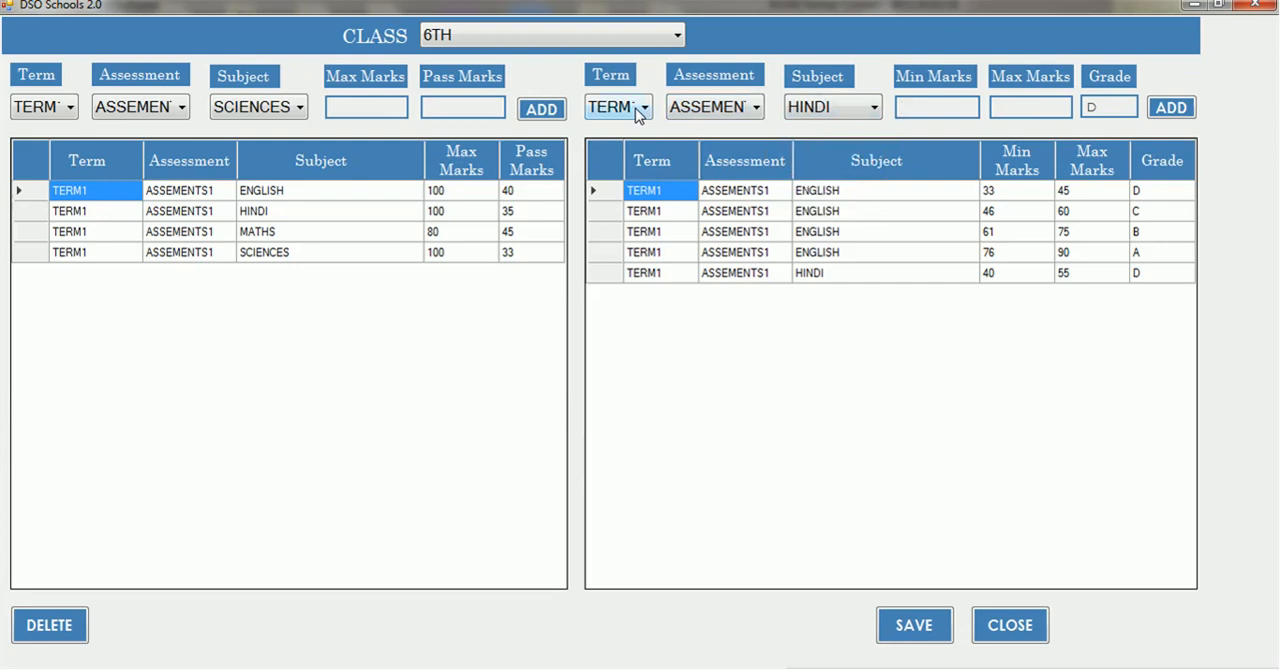
# Add grade C for HINDI to the grade table, covering marks 56 to 65
pyautogui.write('56')
pyautogui.press('Tab')
pyautogui.write('65')
pyautogui.press('Tab')
pyautogui.press('BackSpace')
pyautogui.write('C')
pyautogui.press('Return')
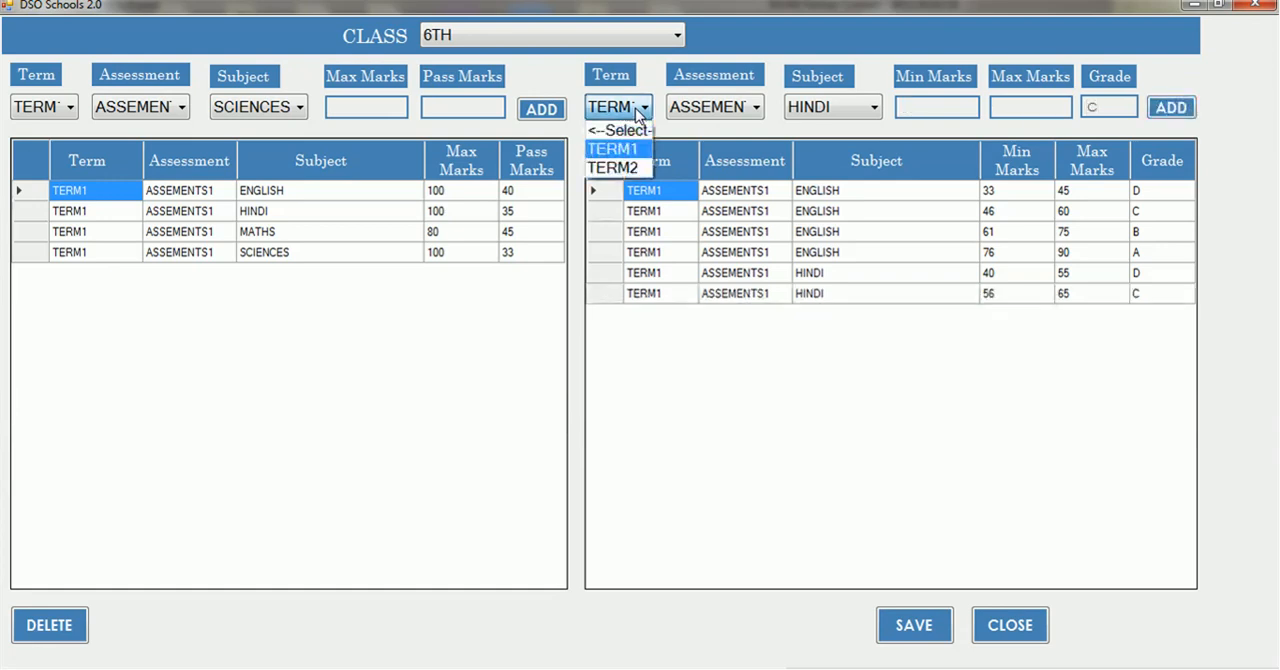
# Add grade B for HINDI to the grade table, covering marks 66 to 85
pyautogui.press('Return')
pyautogui.press('Return')
pyautogui.press('Return')
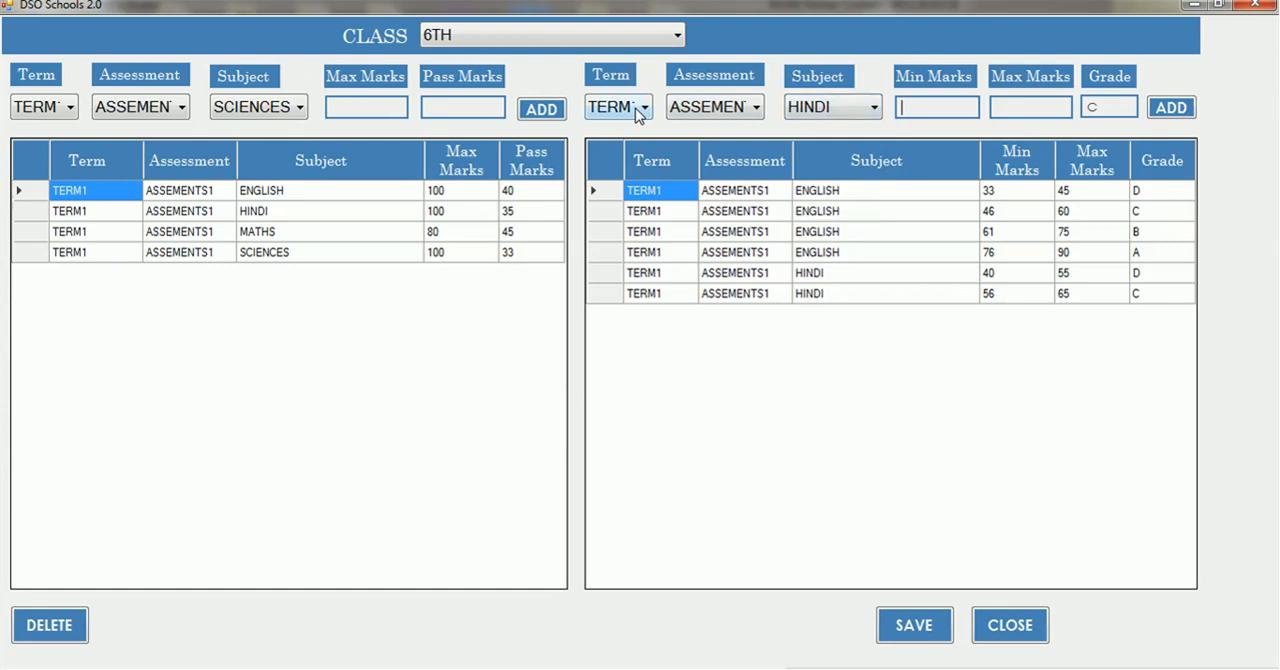
pyautogui.write('66')
pyautogui.press('Tab')
pyautogui.write('85')
pyautogui.press('Tab')
pyautogui.press('BackSpace')
pyautogui.write('B')
pyautogui.press('Tab')
pyautogui.press('Return')
pyautogui.press('Return')
pyautogui.press('Return')
# Add grade A for HINDI to the grade table, covering marks 86 to 95
pyautogui.press('Return')
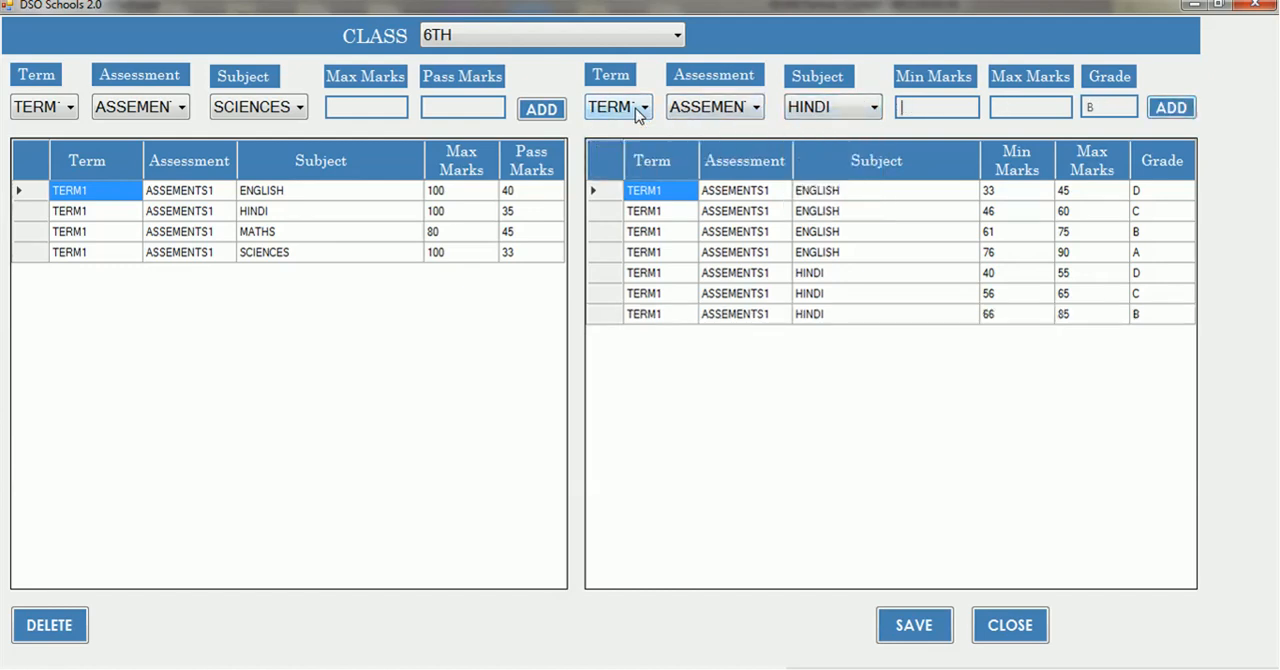
pyautogui.write('86')
pyautogui.press('Tab')
pyautogui.write('95')
pyautogui.press('Tab')
pyautogui.write('B')
pyautogui.press('BackSpace')
pyautogui.write('S')
pyautogui.press('BackSpace')
pyautogui.write('A')
pyautogui.press('Tab')
pyautogui.press('Return')
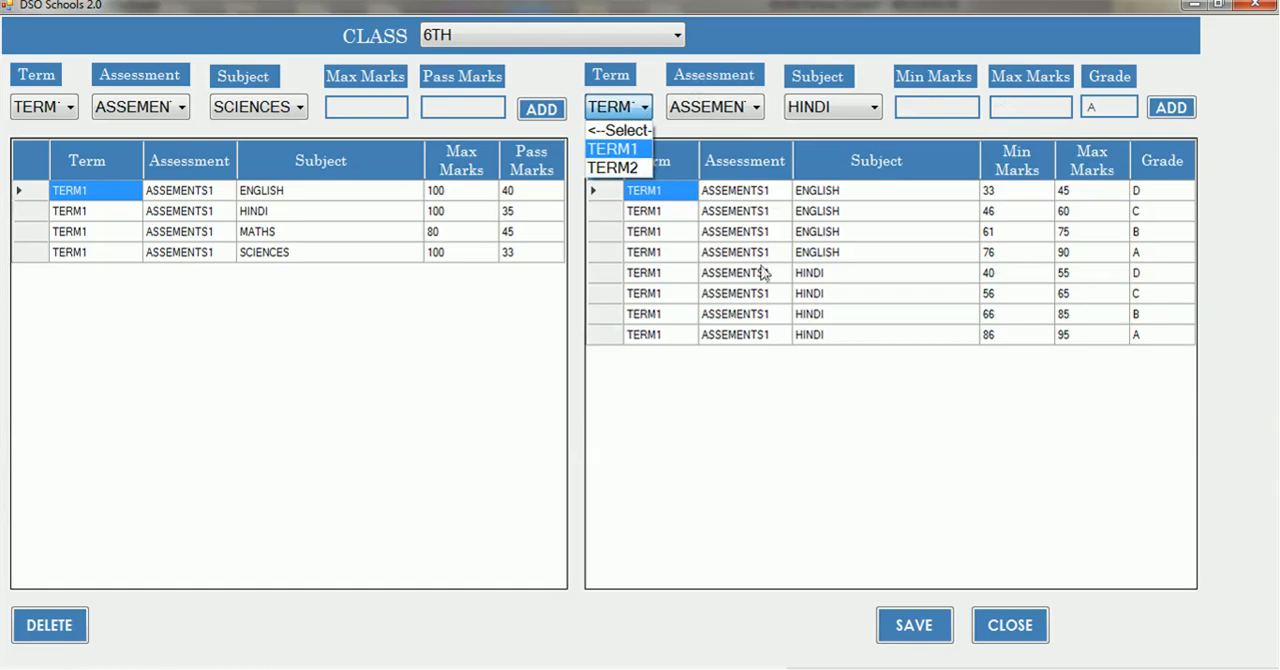
# Save the pass marks and grade ranges entered for class 6TH
pyautogui.click(756, 286)
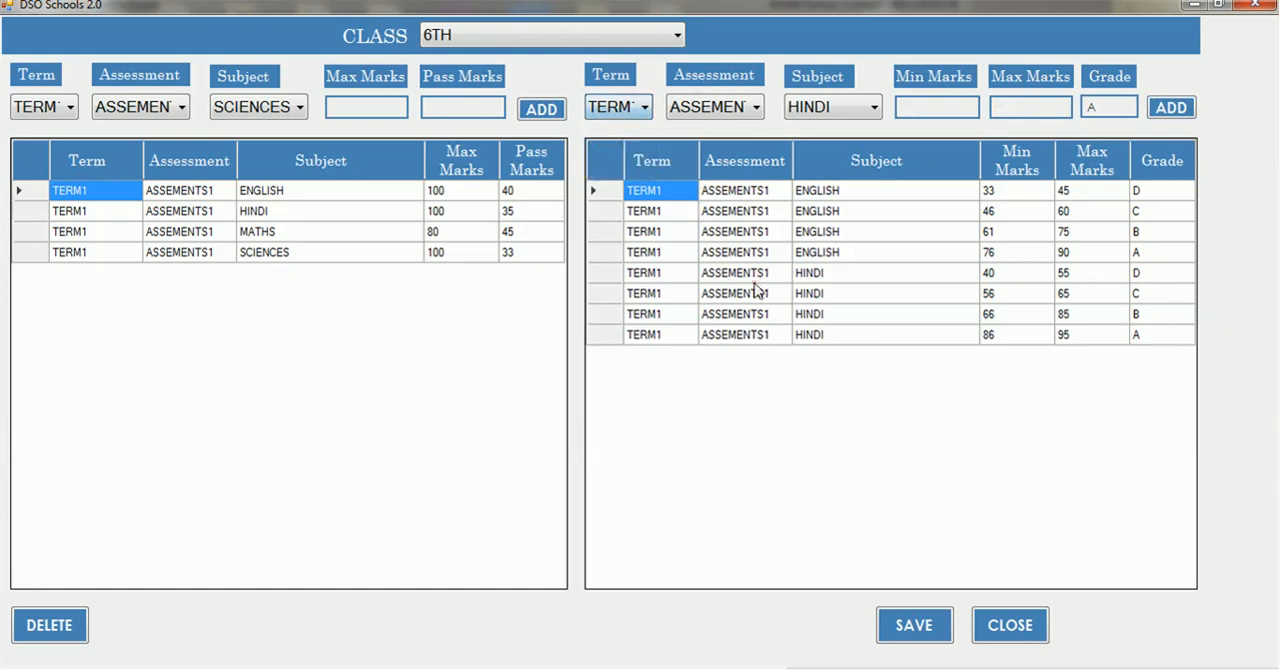
pyautogui.click(914, 628)
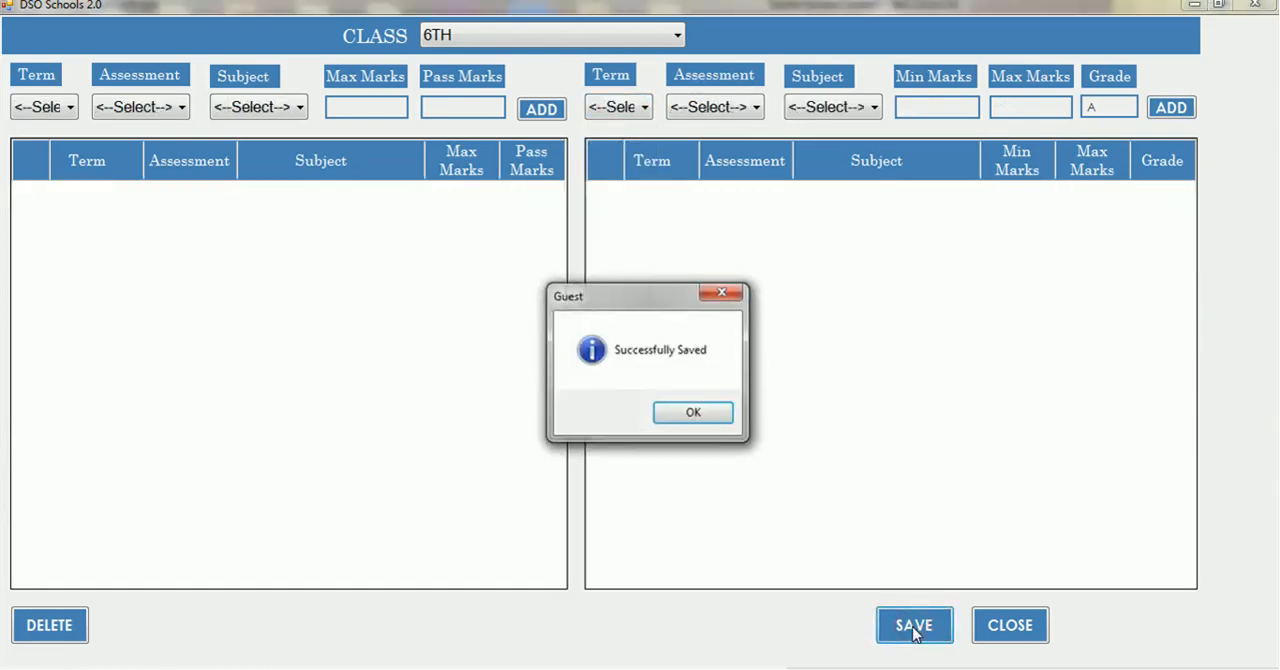
pyautogui.click(694, 412)
# Reload class 6TH in the grading system to review its saved marks and grades, and close the form
pyautogui.click(680, 36)
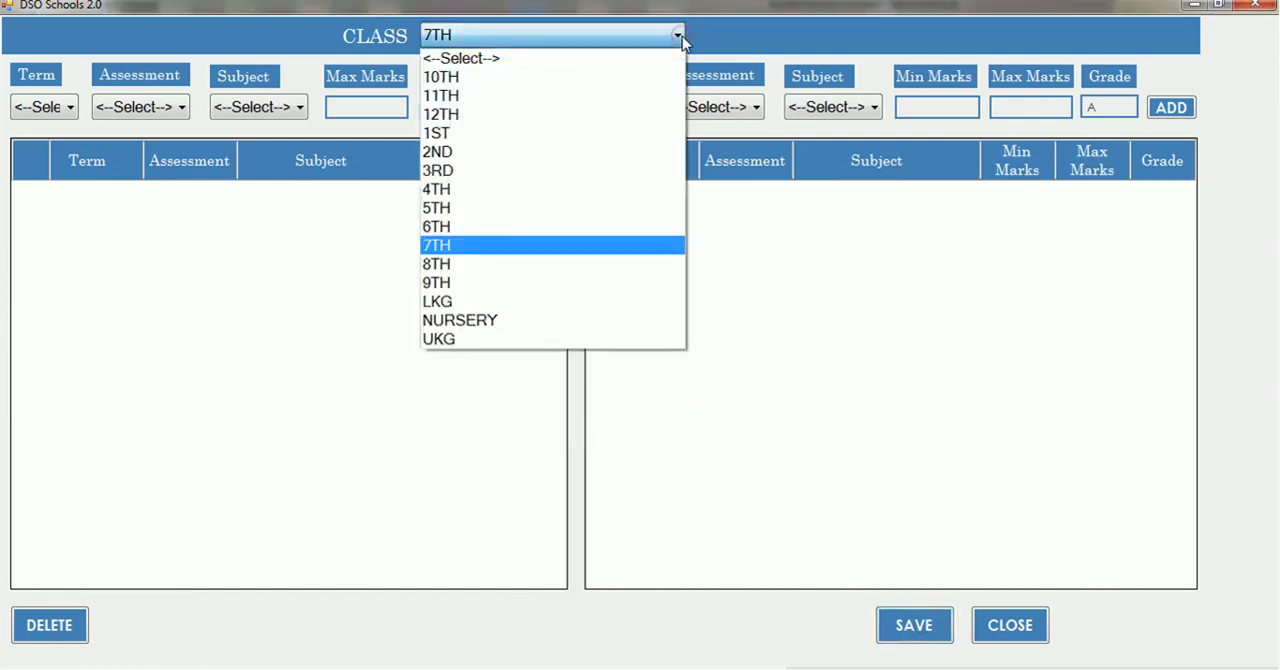
pyautogui.click(682, 36)
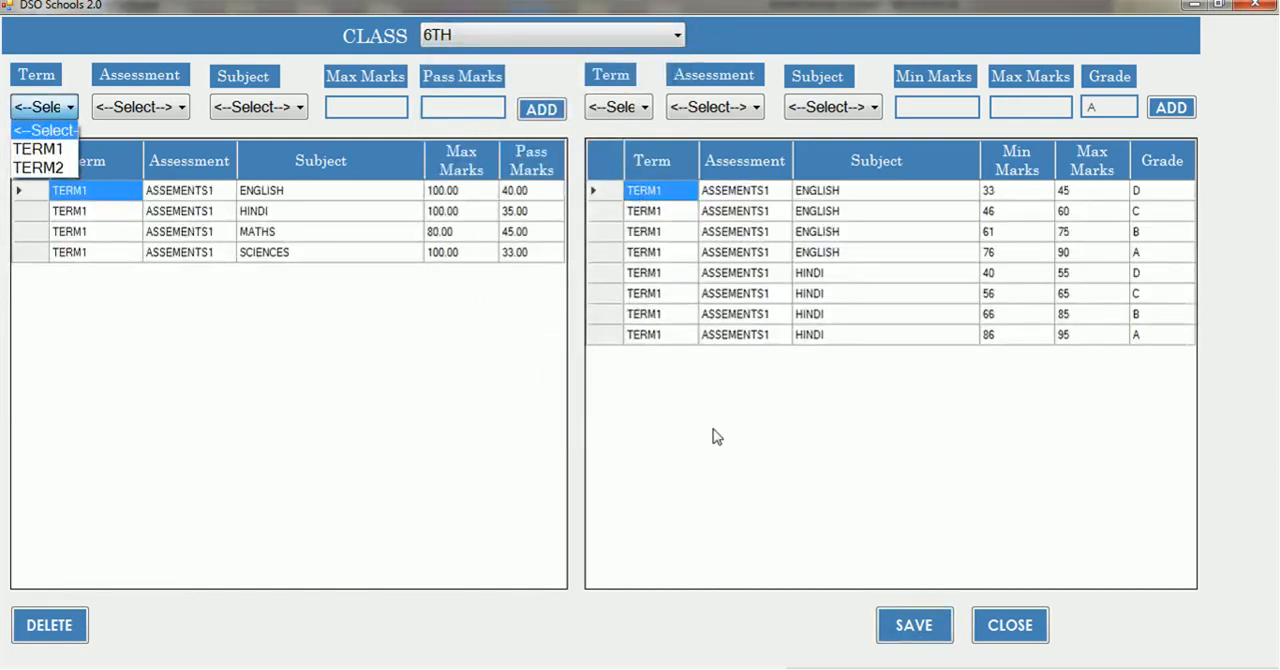
pyautogui.click(716, 438)
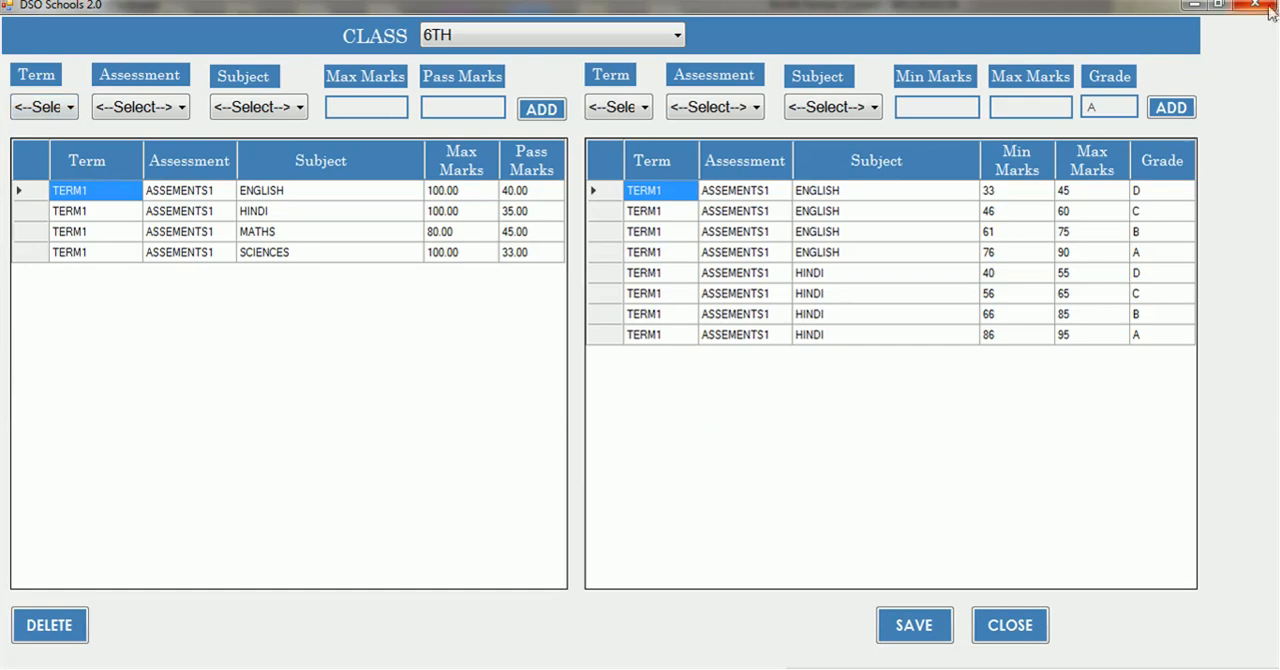
pyautogui.click(1256, 4)
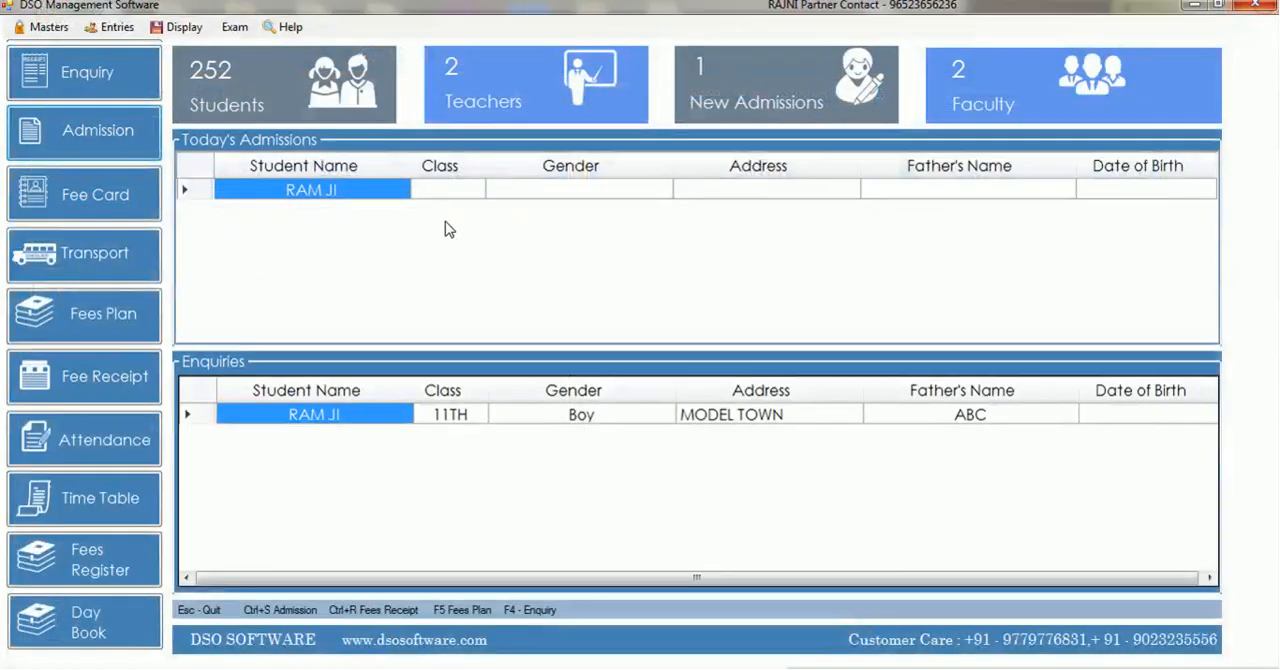
# Open the Term Grading System, look over its term, percentage and grade fields, and close it
pyautogui.click(234, 27)
pyautogui.click(320, 172)
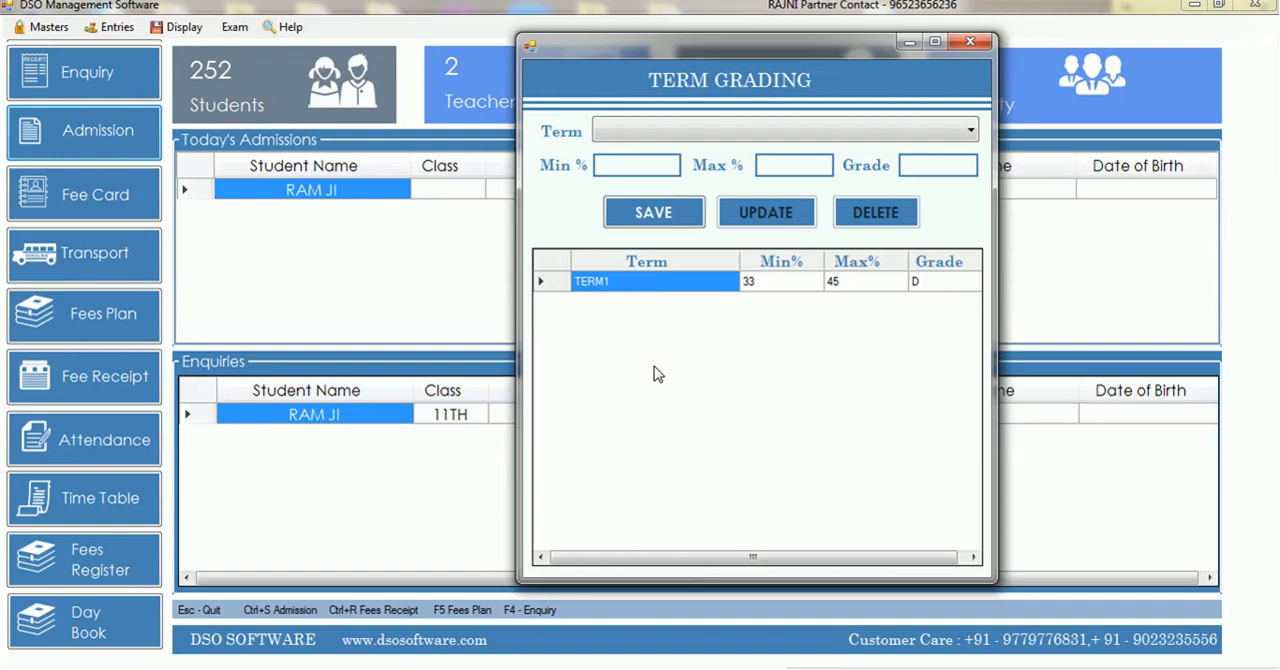
pyautogui.click(720, 131)
pyautogui.click(723, 133)
pyautogui.click(723, 133)
pyautogui.click(723, 133)
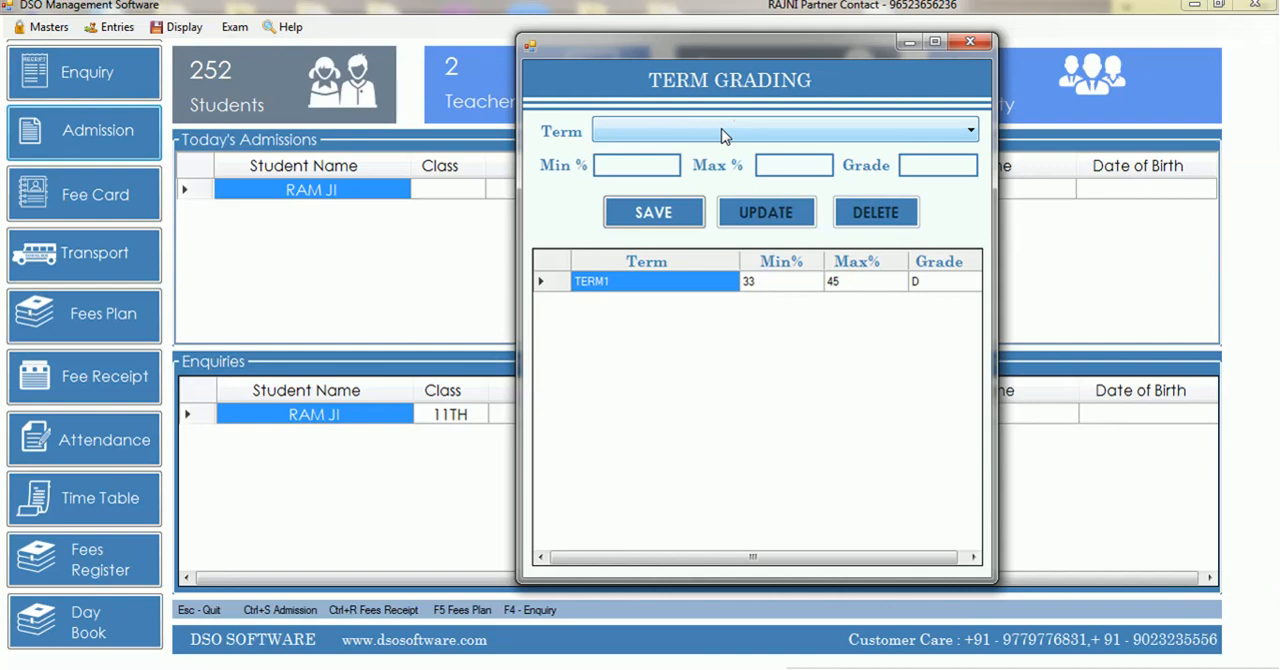
pyautogui.press('Escape')
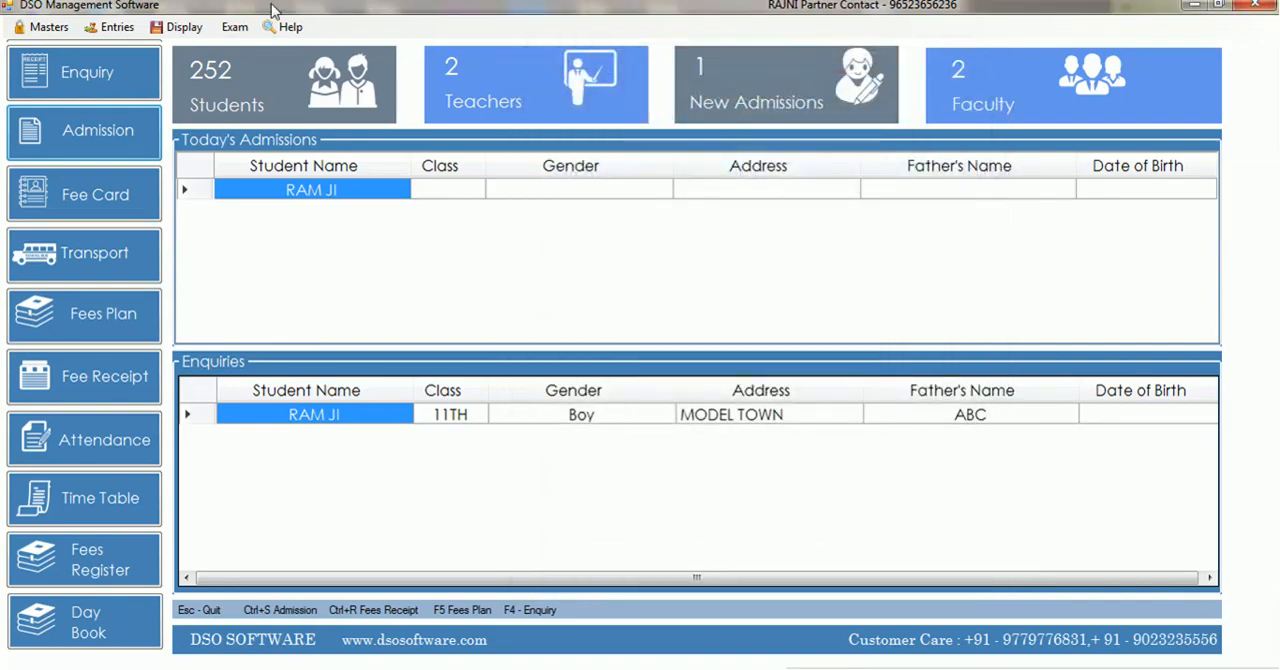
pyautogui.click(235, 27)
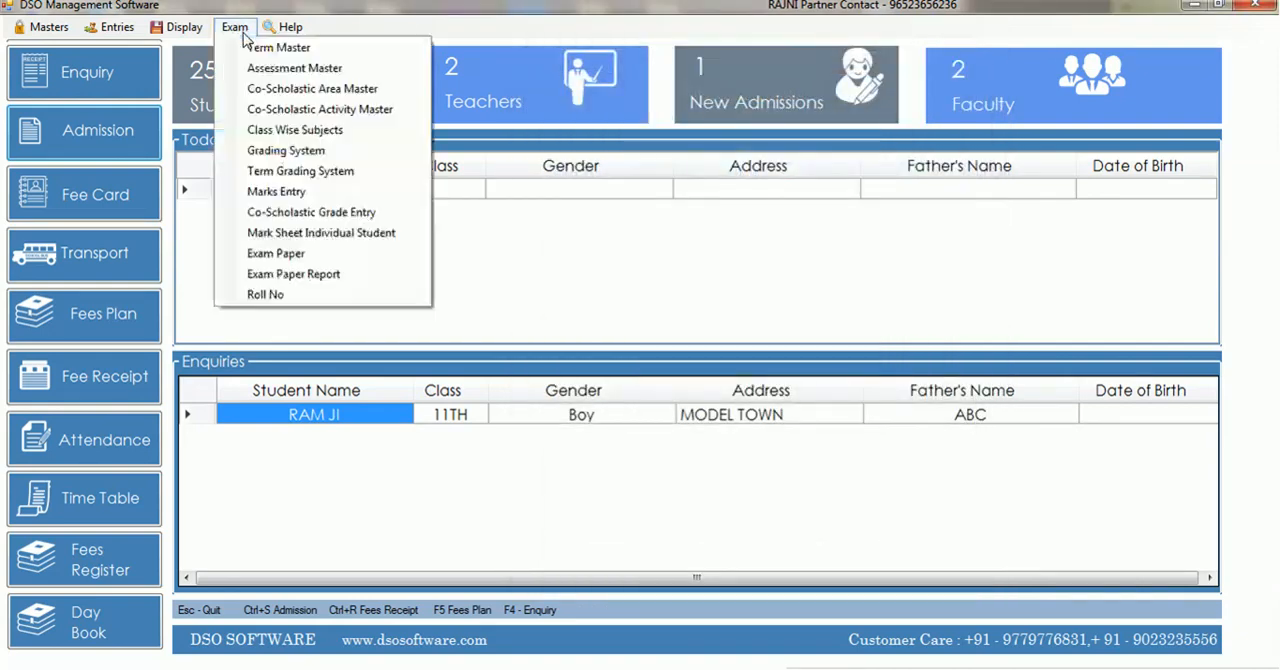
pyautogui.click(299, 198)
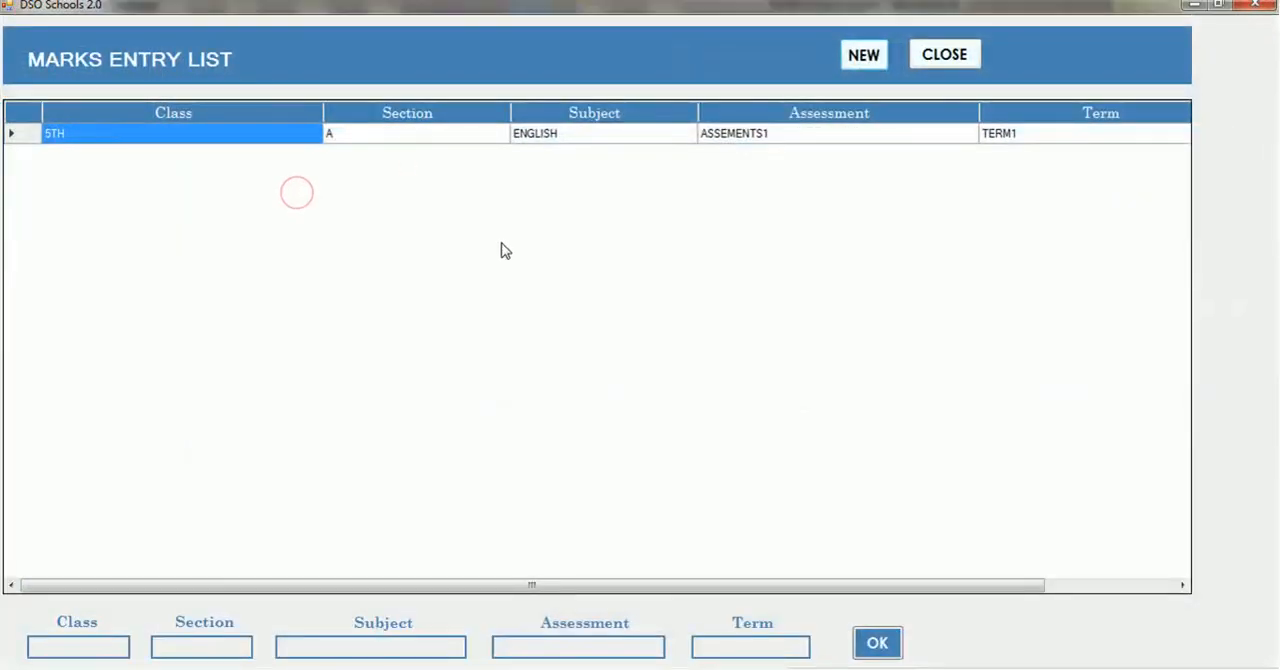
pyautogui.click(845, 62)
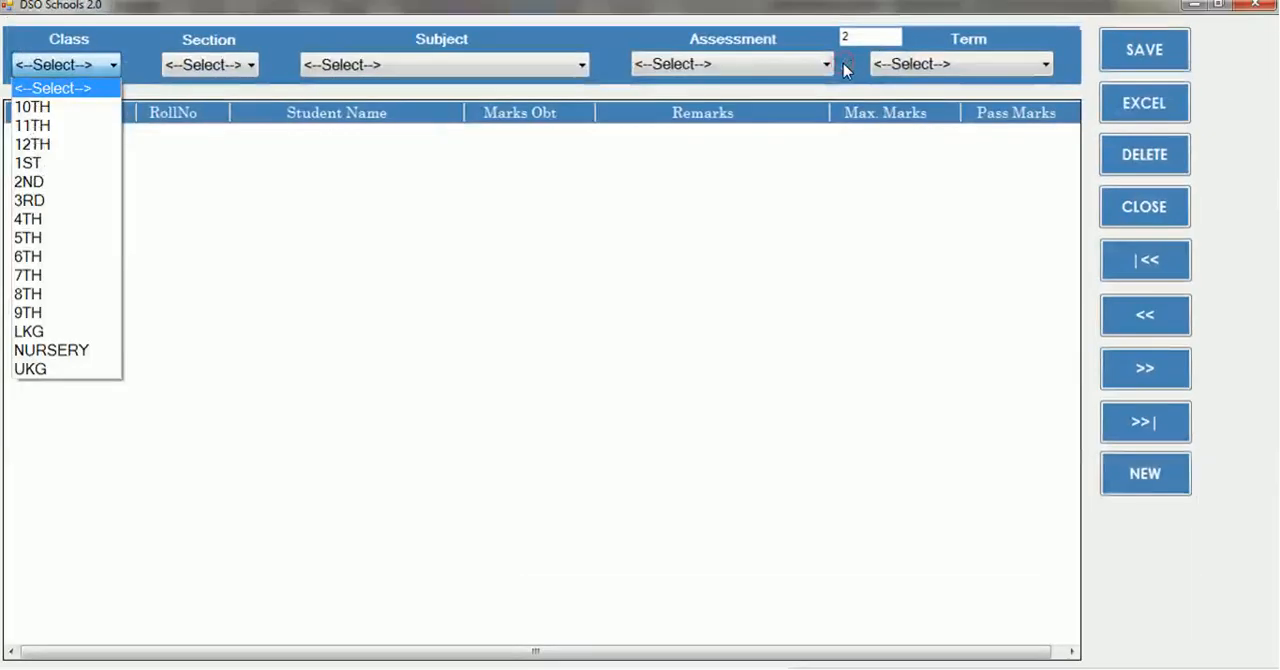
pyautogui.press('1')
pyautogui.press('7')
pyautogui.press('6')
pyautogui.press('Return')
pyautogui.press('Down')
pyautogui.press('Return')
pyautogui.press('Down')
pyautogui.press('Down')
pyautogui.press('Up')
pyautogui.press('Return')
pyautogui.press('Down')
pyautogui.press('Return')
pyautogui.press('Down')
pyautogui.press('Return')
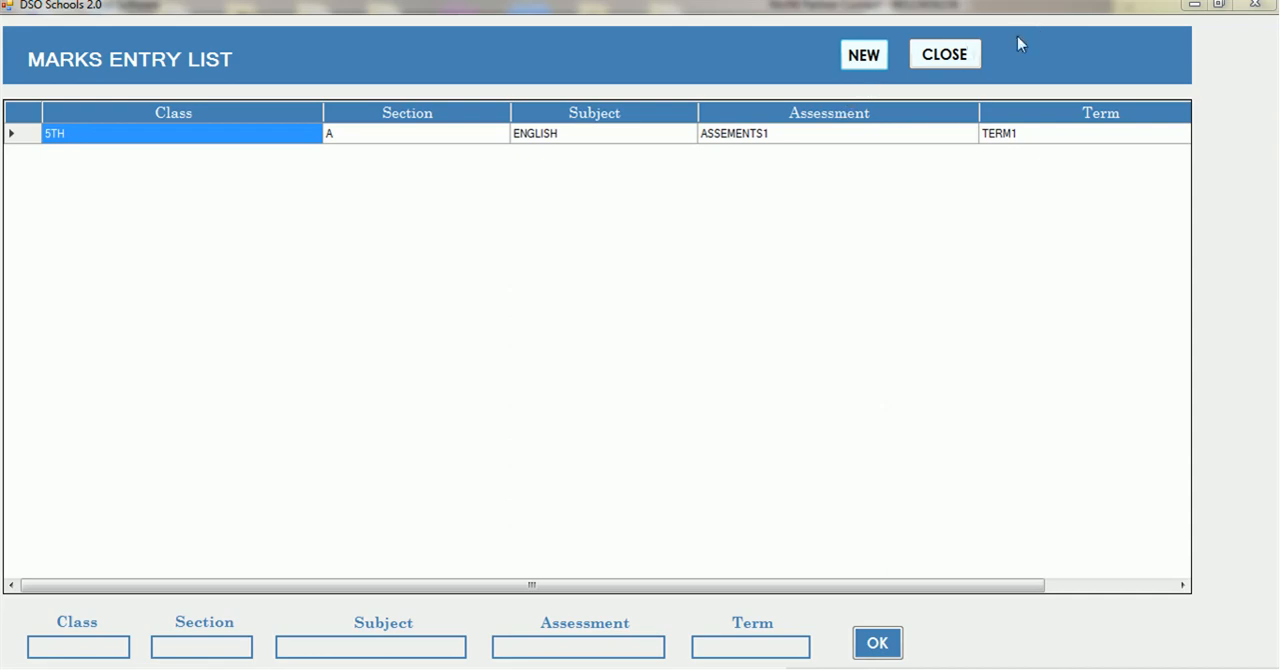
pyautogui.click(944, 55)
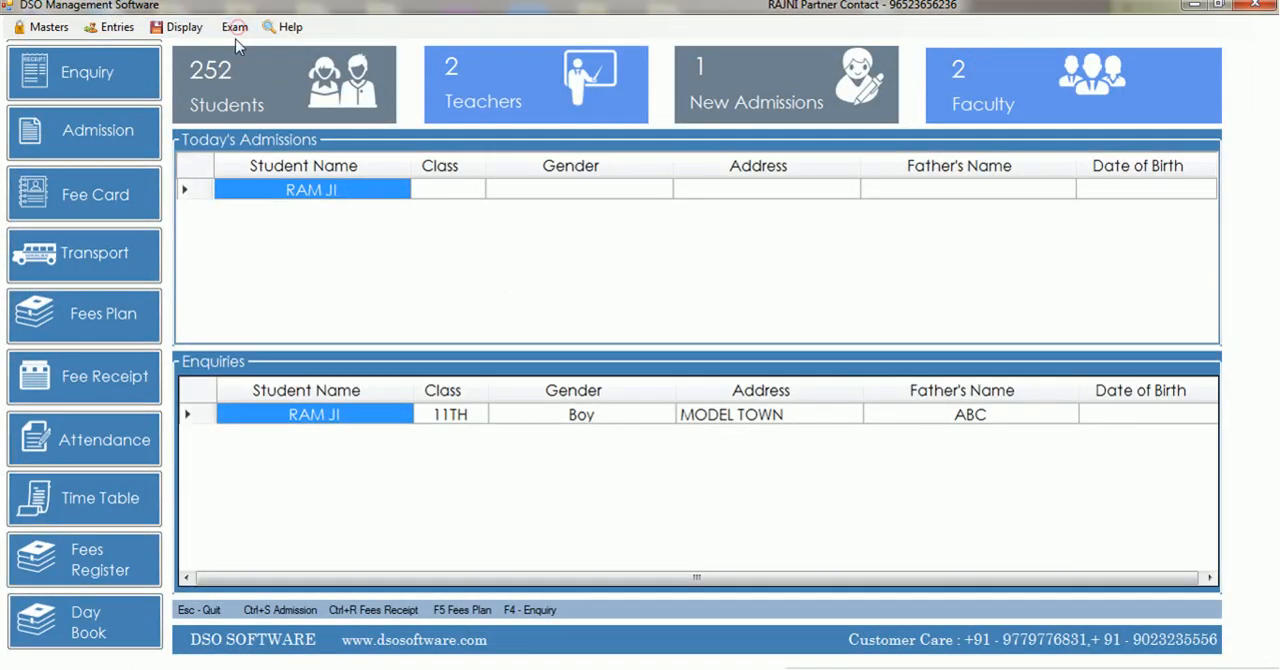
# Start a new marks entry from the Marks Entry list for class 5TH, section A
pyautogui.click(234, 27)
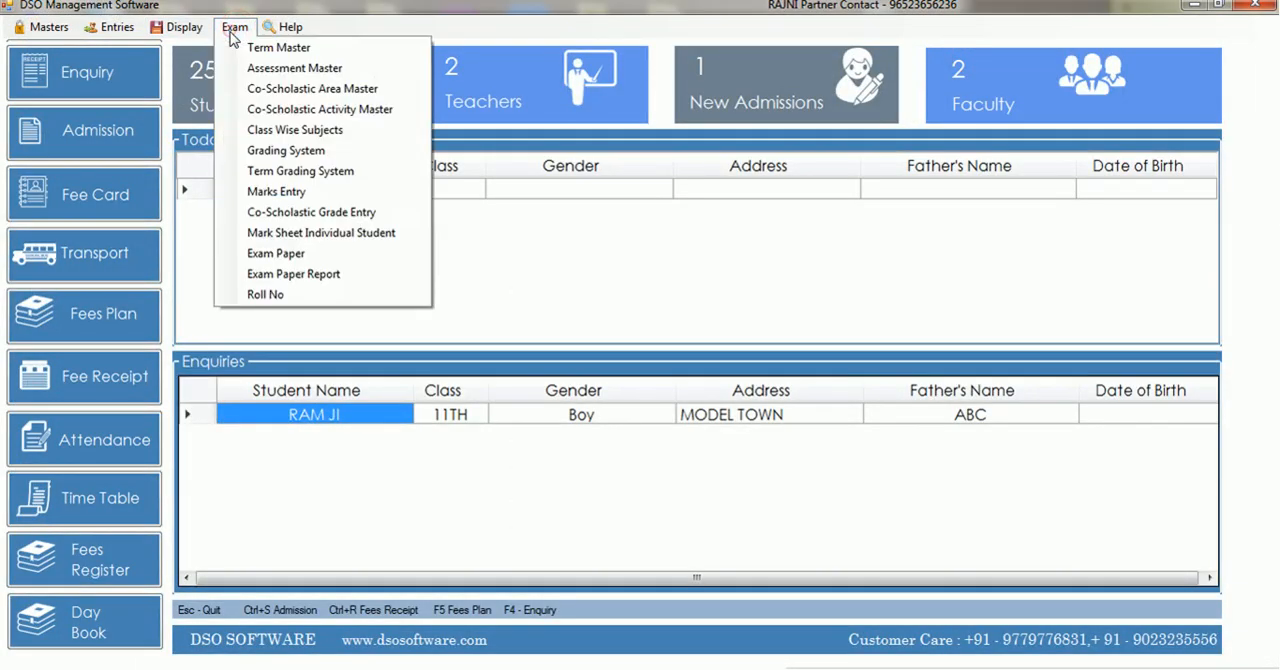
pyautogui.click(279, 186)
pyautogui.click(864, 56)
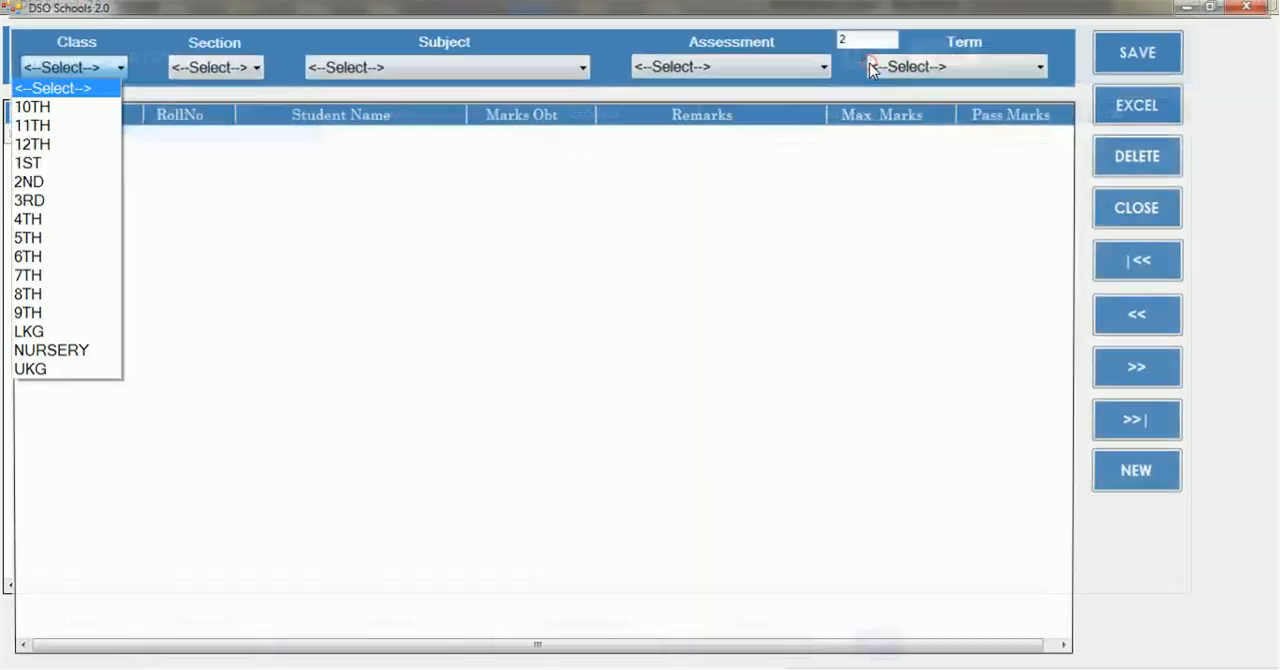
pyautogui.press('Down')
pyautogui.press('Down')
pyautogui.press('Down')
pyautogui.press('Down')
pyautogui.press('Down')
pyautogui.press('Down')
pyautogui.press('Down')
pyautogui.press('Down')
pyautogui.press('Tab')
# Set the marks entry to subject HINDI, assessment ASSEMENTS1 and TERM1, and load the student list
pyautogui.press('Down')
pyautogui.press('Tab')
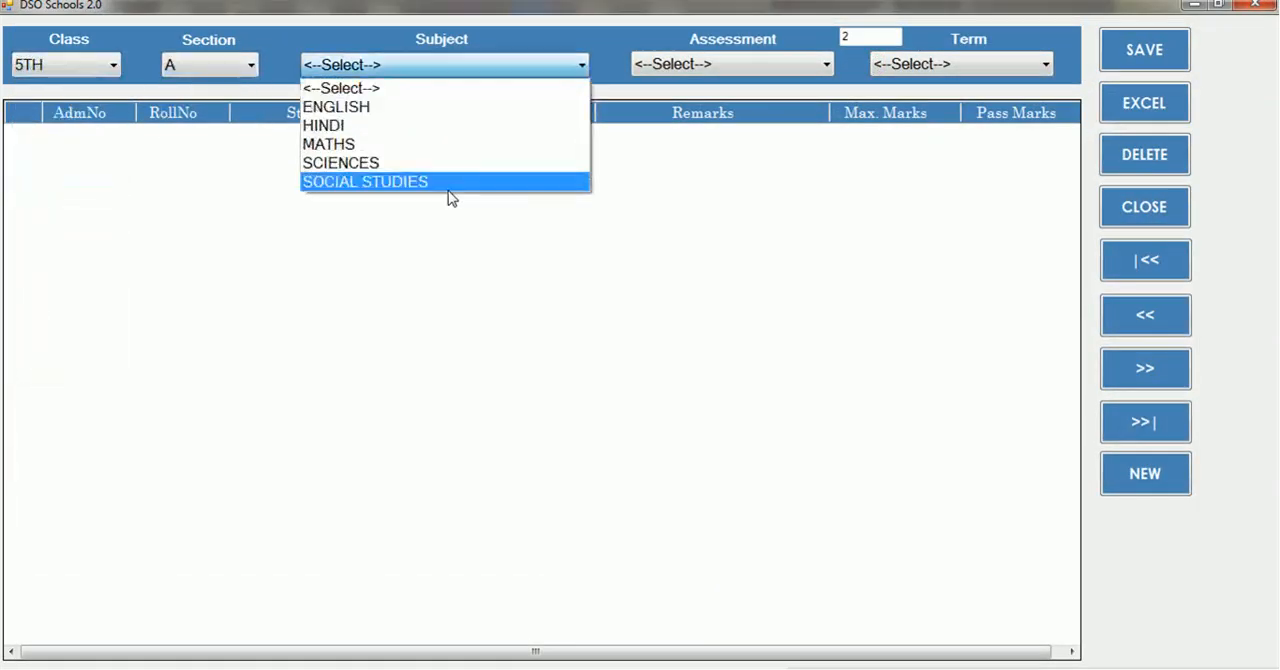
pyautogui.press('Up')
pyautogui.press('Up')
pyautogui.press('Up')
pyautogui.press('Tab')
pyautogui.press('Down')
pyautogui.press('Tab')
pyautogui.press('Down')
pyautogui.press('Return')
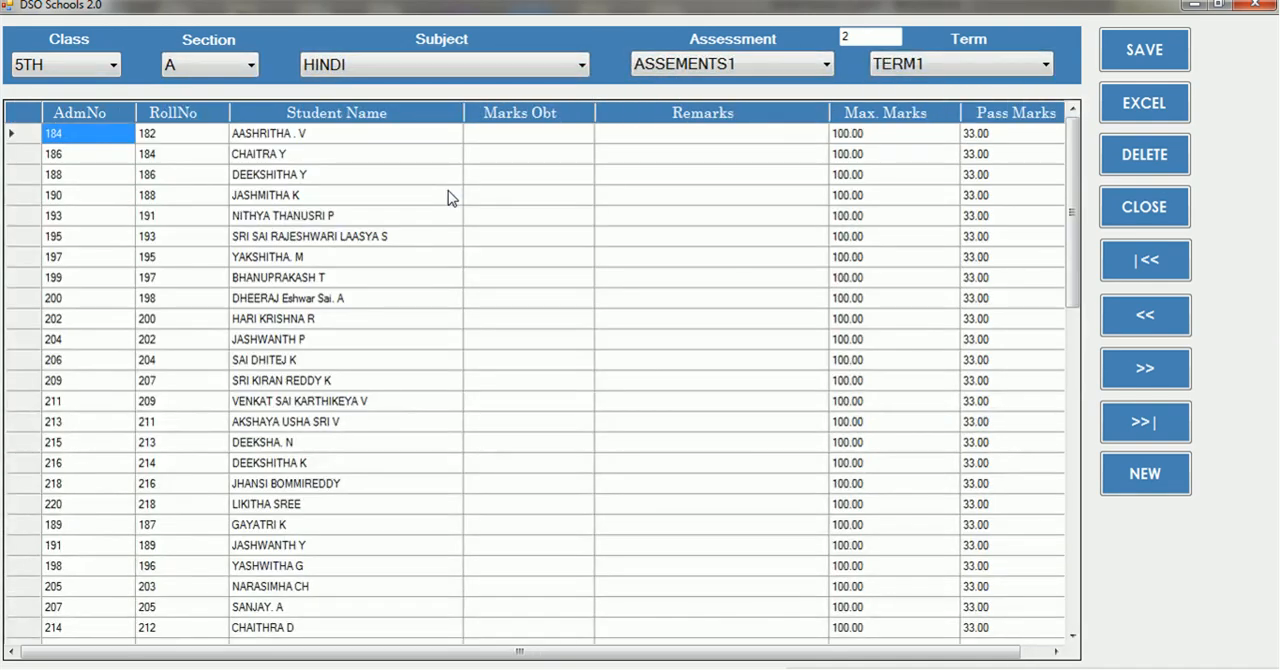
# Enter HINDI marks obtained of 60, 50, 80 and 70 for the first four students
pyautogui.moveTo(1068, 163); pyautogui.dragTo(1010, 160)
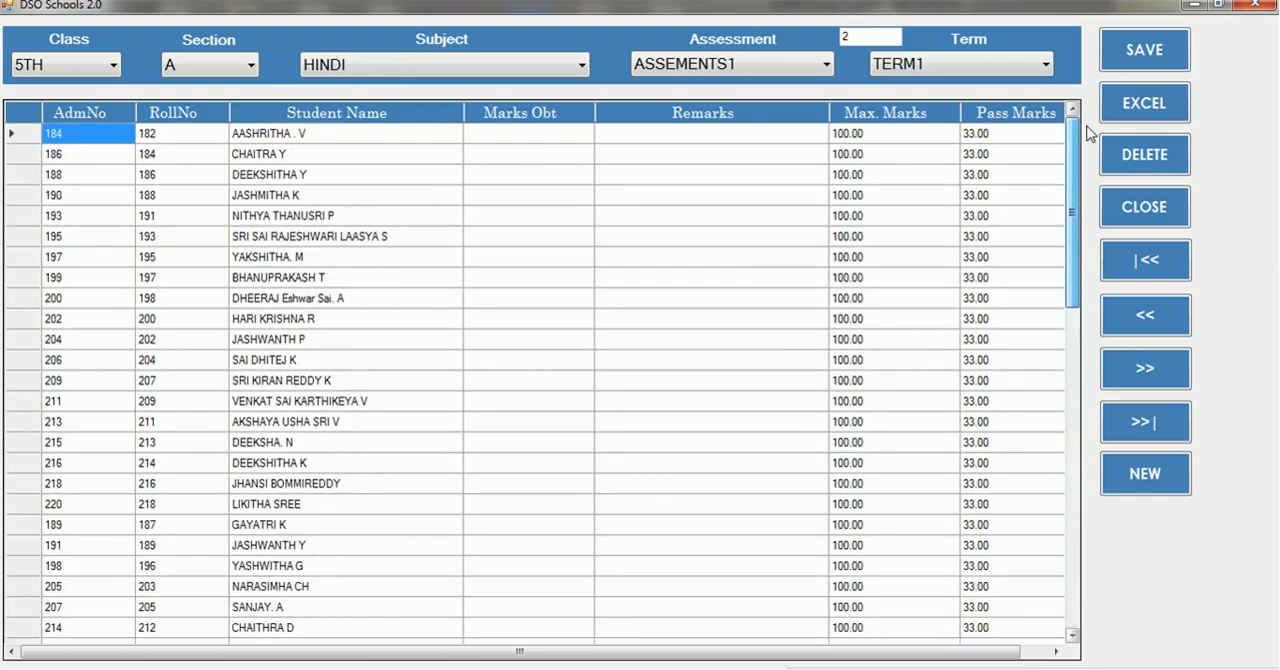
pyautogui.click(546, 138)
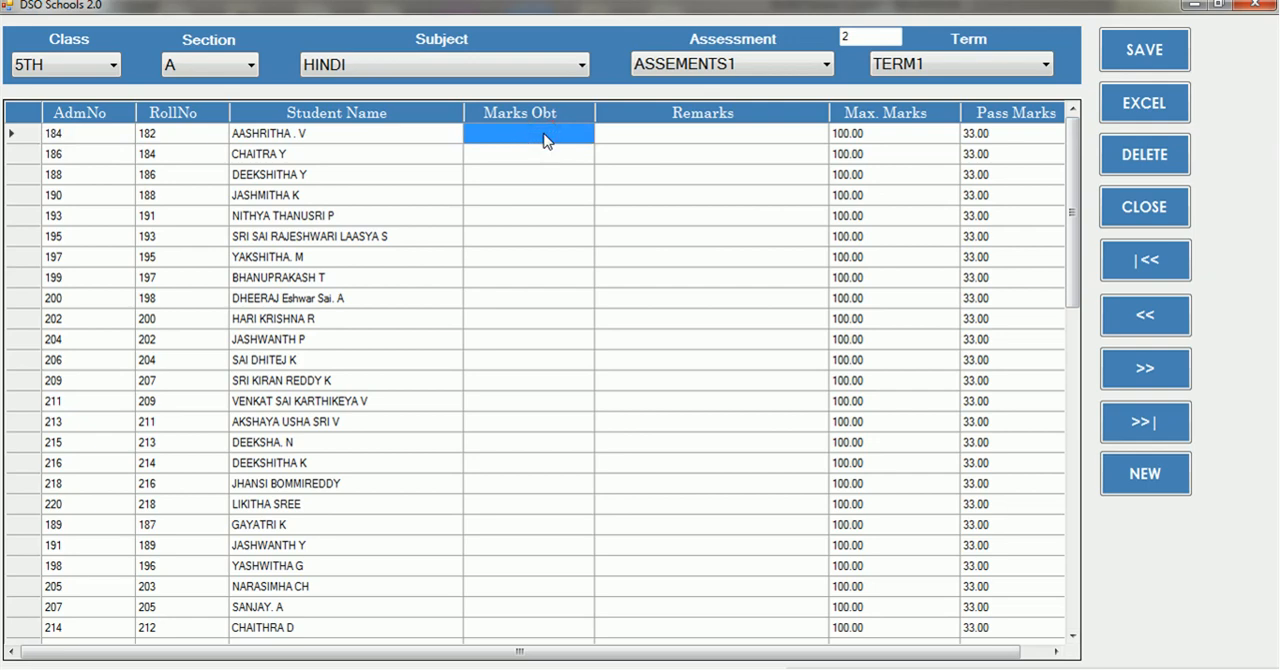
pyautogui.write('60')
pyautogui.press('Return')
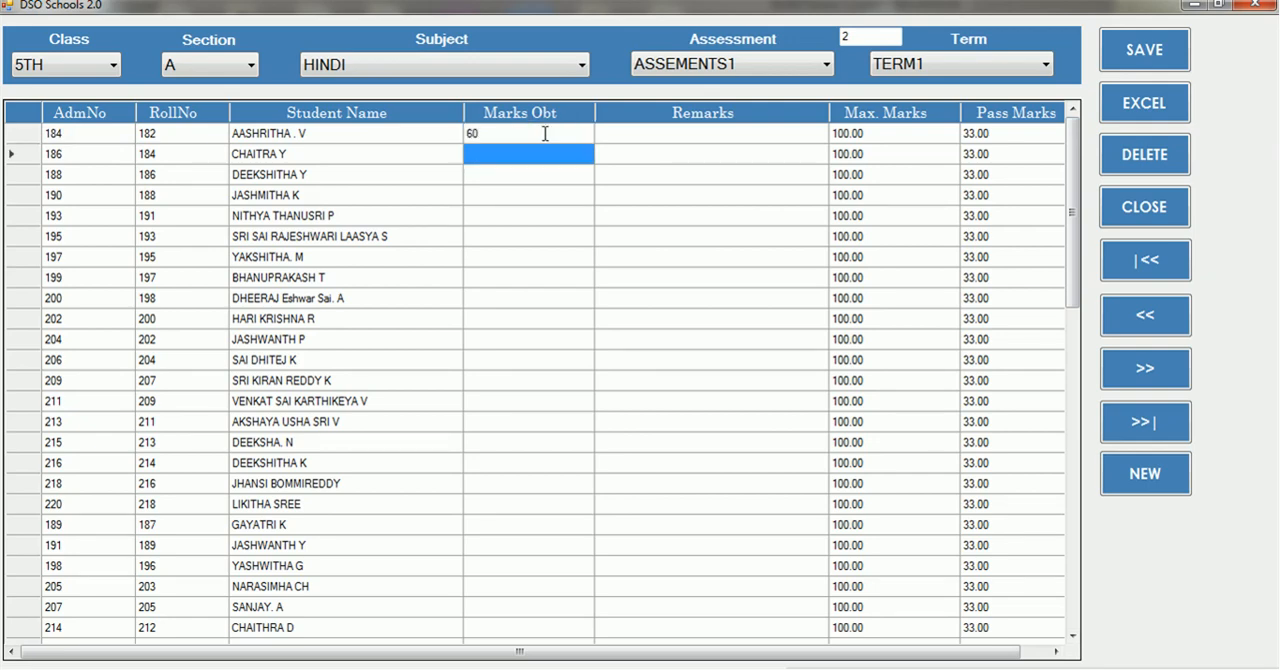
pyautogui.write('50')
pyautogui.press('Return')
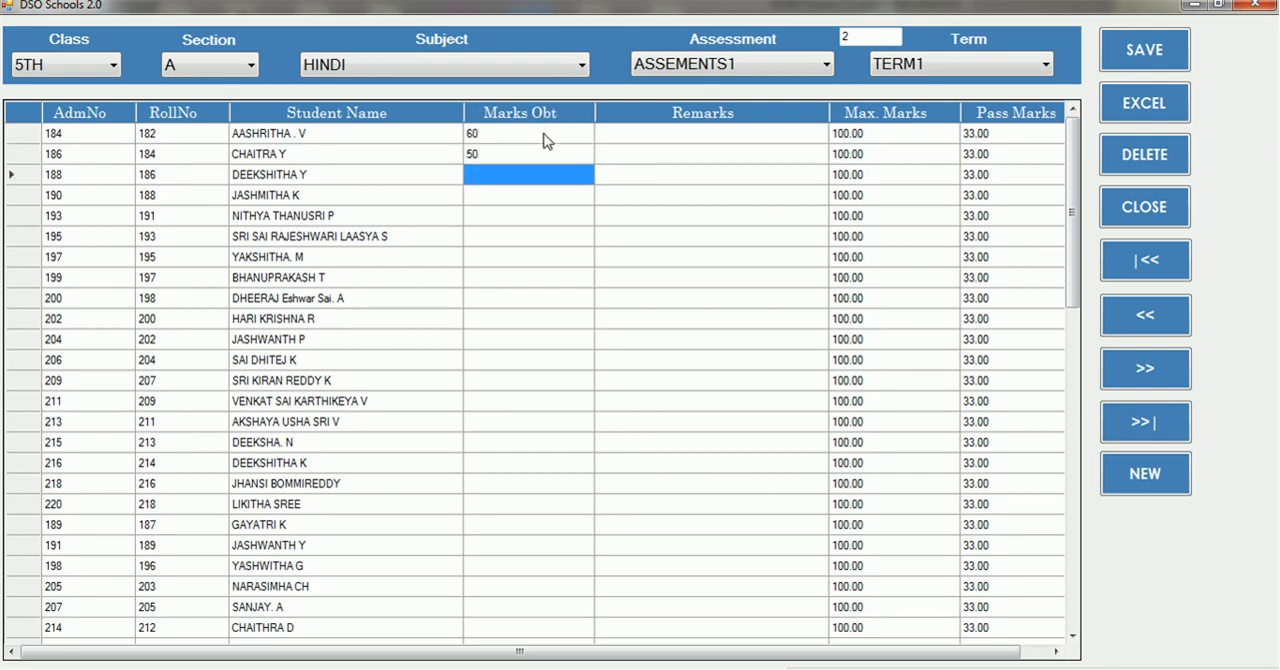
pyautogui.write('80')
pyautogui.press('Return')
pyautogui.write('70')
pyautogui.press('Return')
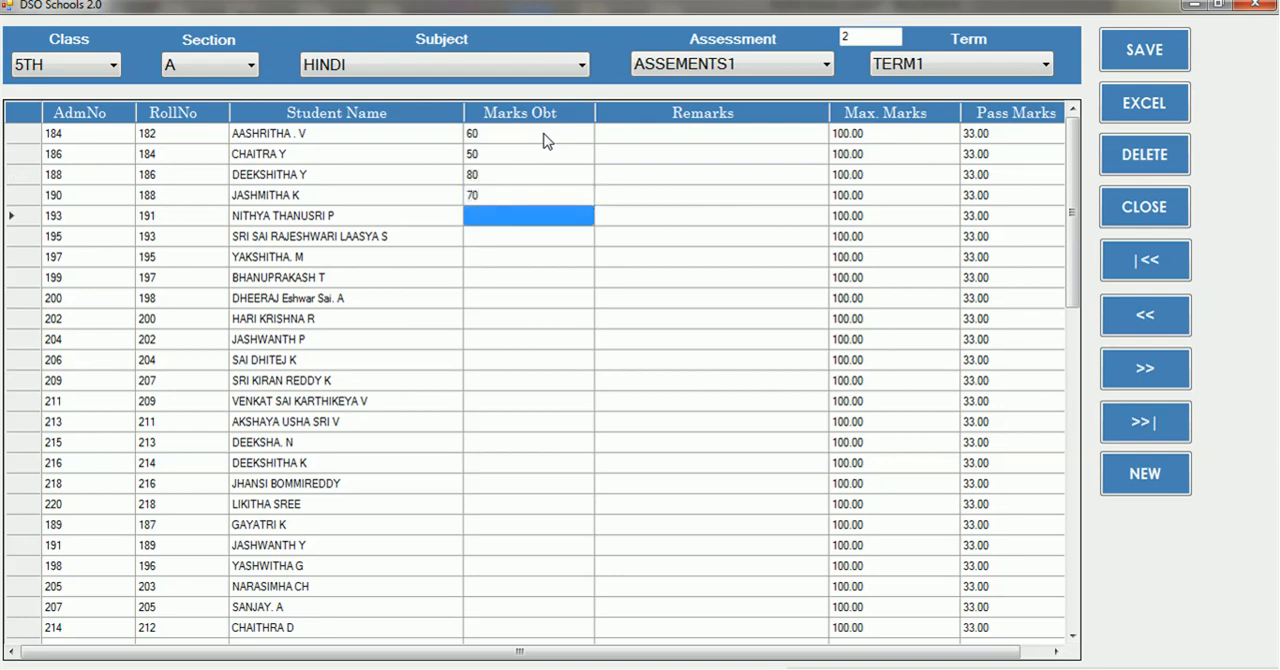
# Enter HINDI marks of 65, 55 and 45 for the fifth to seventh students and save the entry
pyautogui.write('65')
pyautogui.press('Return')
pyautogui.write('55')
pyautogui.press('Return')
pyautogui.write('45')
pyautogui.press('Return')
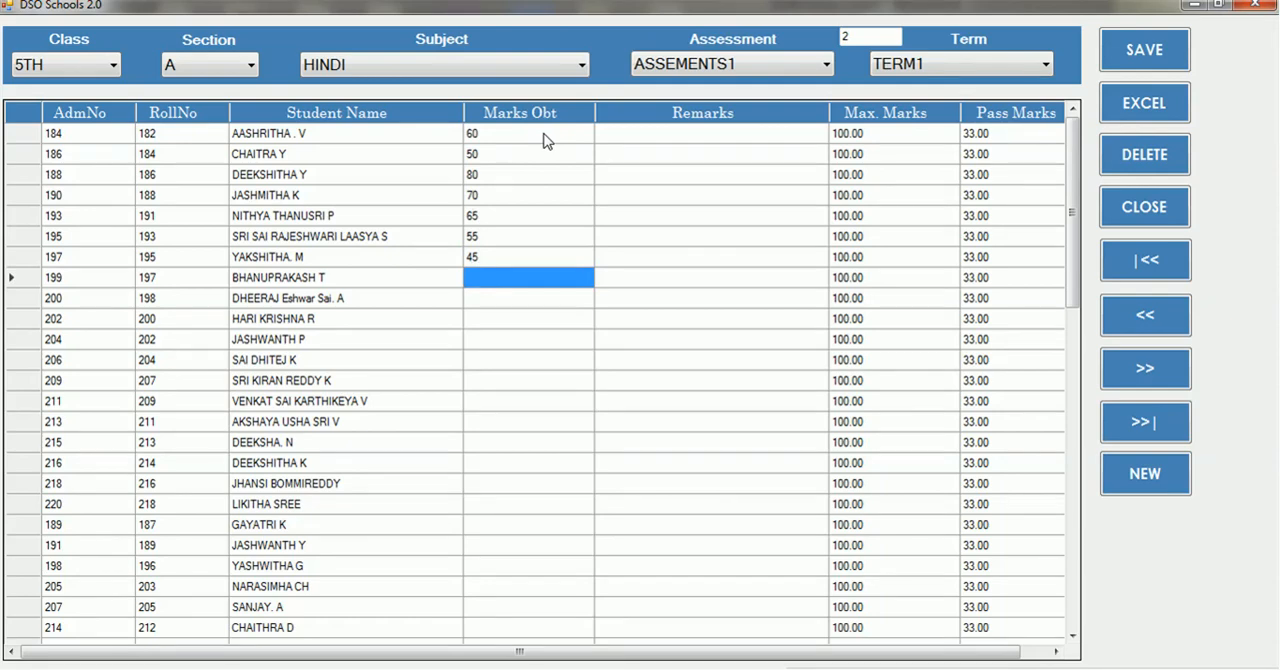
pyautogui.click(1143, 64)
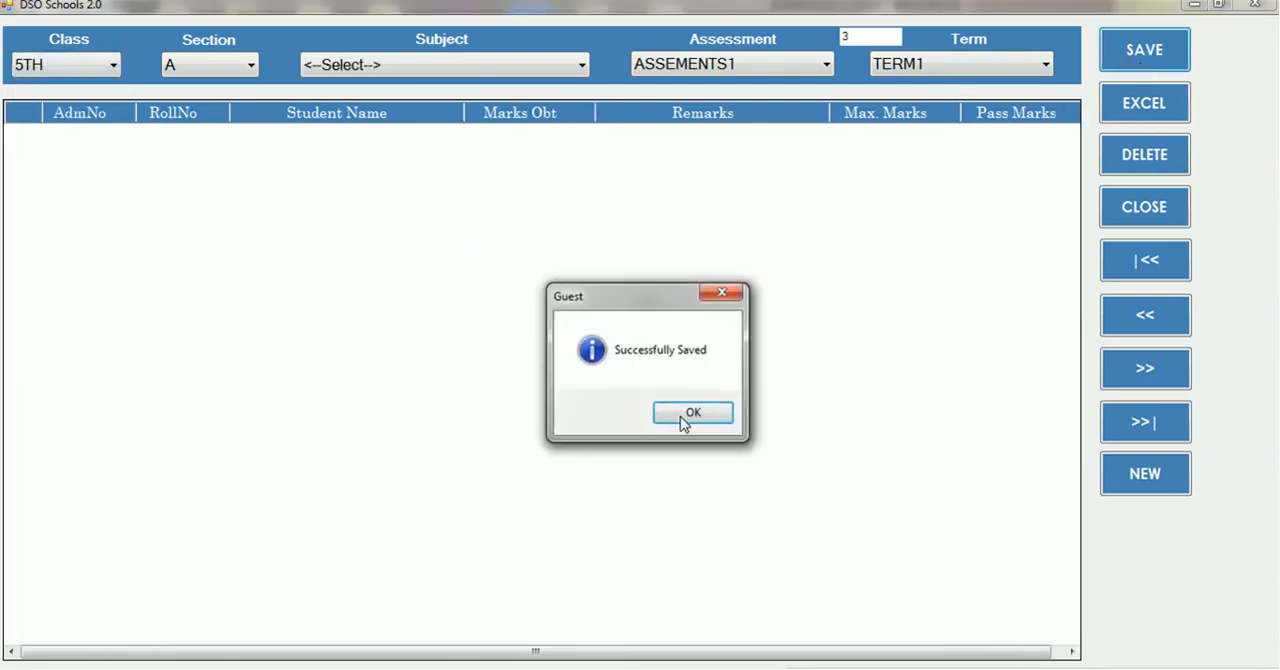
pyautogui.click(681, 416)
# Load the class 5TH section A student list for MATHS, keeping ASSEMENTS1 and TERM1
pyautogui.click(104, 75)
pyautogui.click(104, 75)
pyautogui.press('Return')
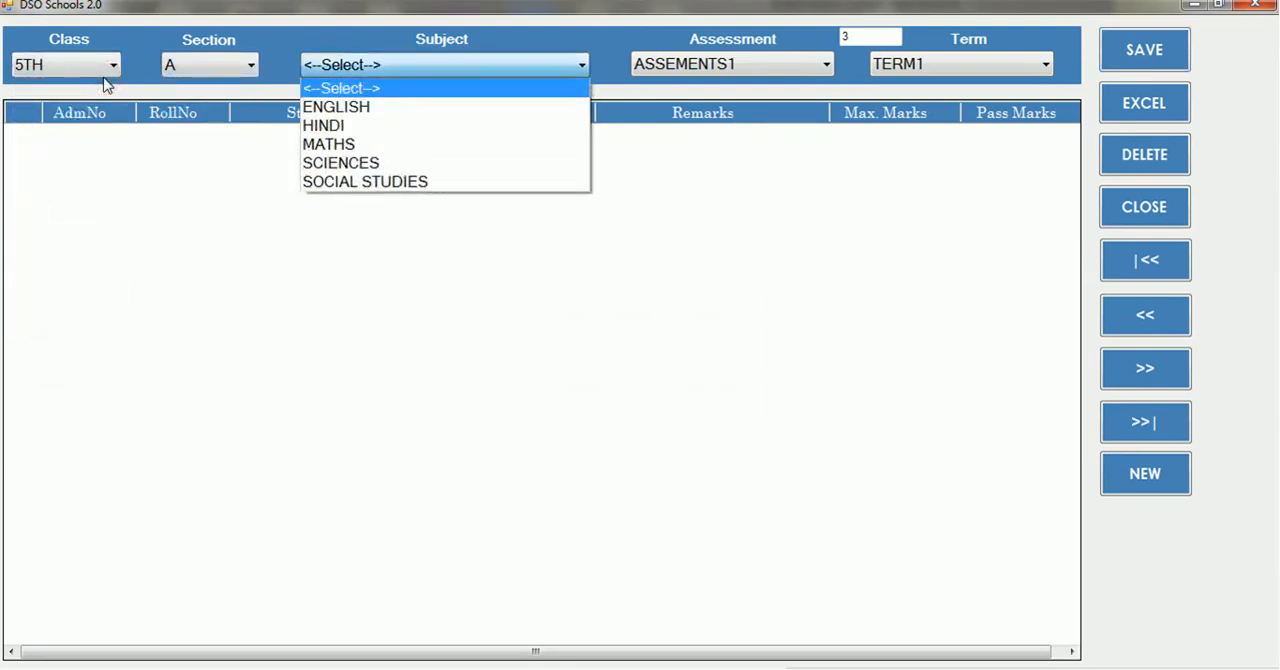
pyautogui.press('Down')
pyautogui.press('Down')
pyautogui.press('Down')
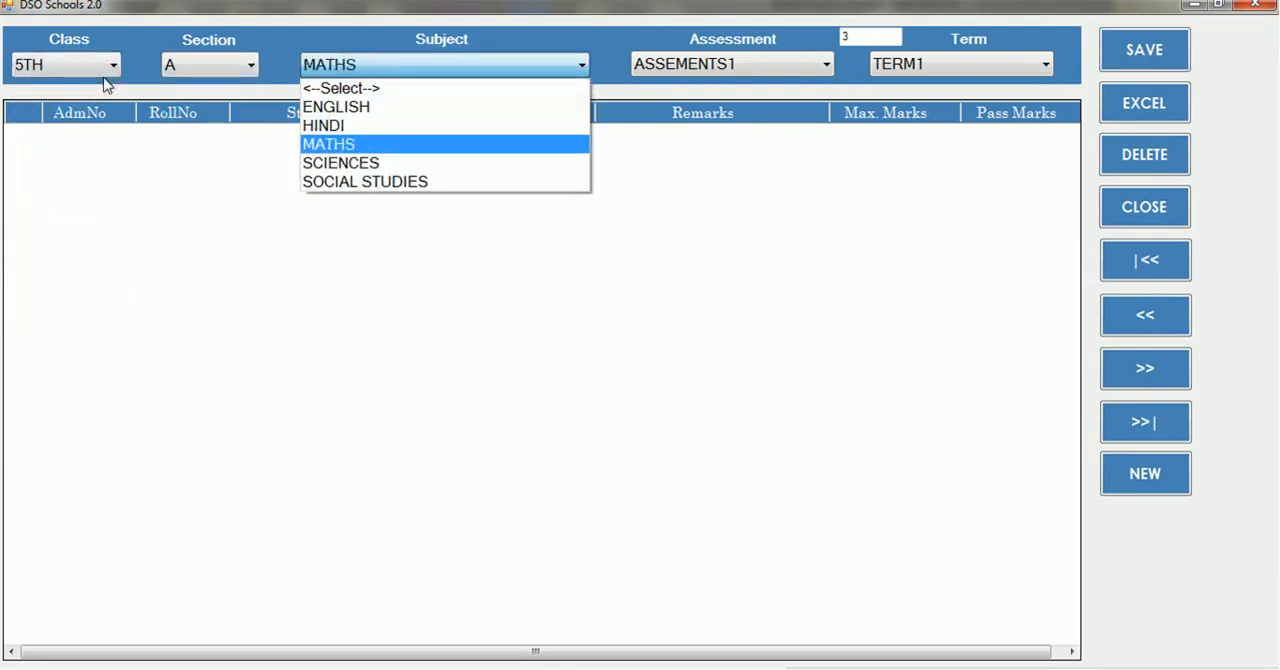
pyautogui.press('Return')
pyautogui.press('Return')
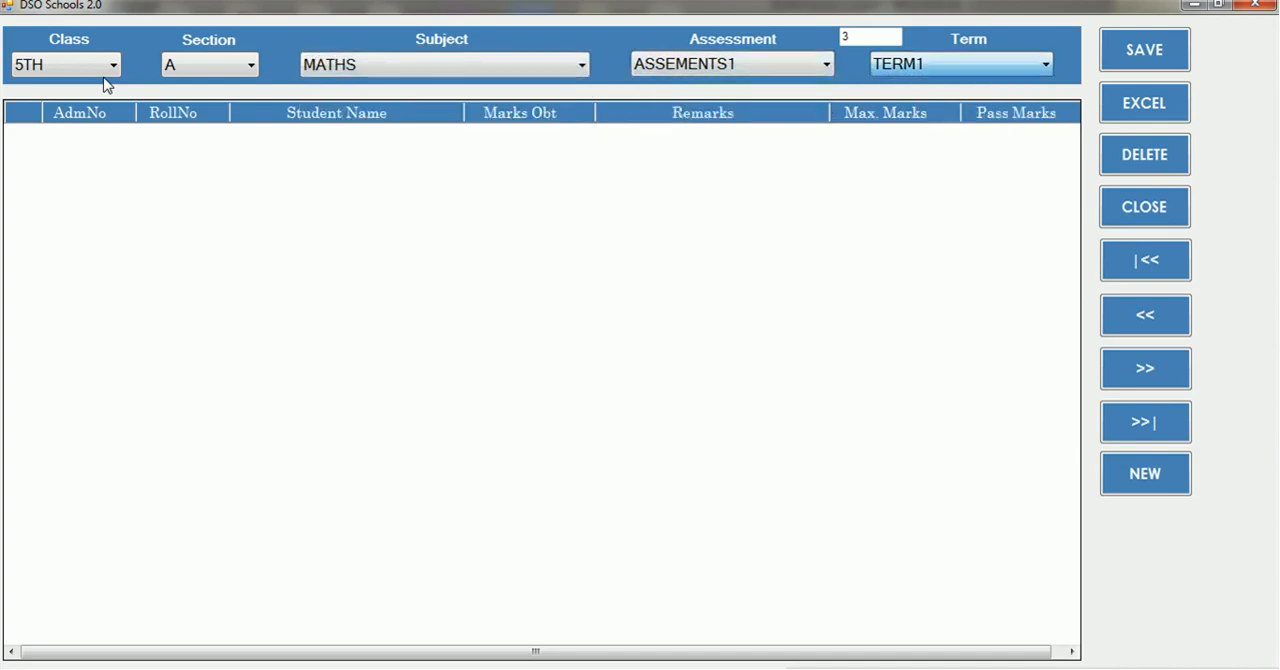
pyautogui.press('Return')
# Enter MATHS marks obtained of 55 and 65 for the first two students
pyautogui.click(516, 140)
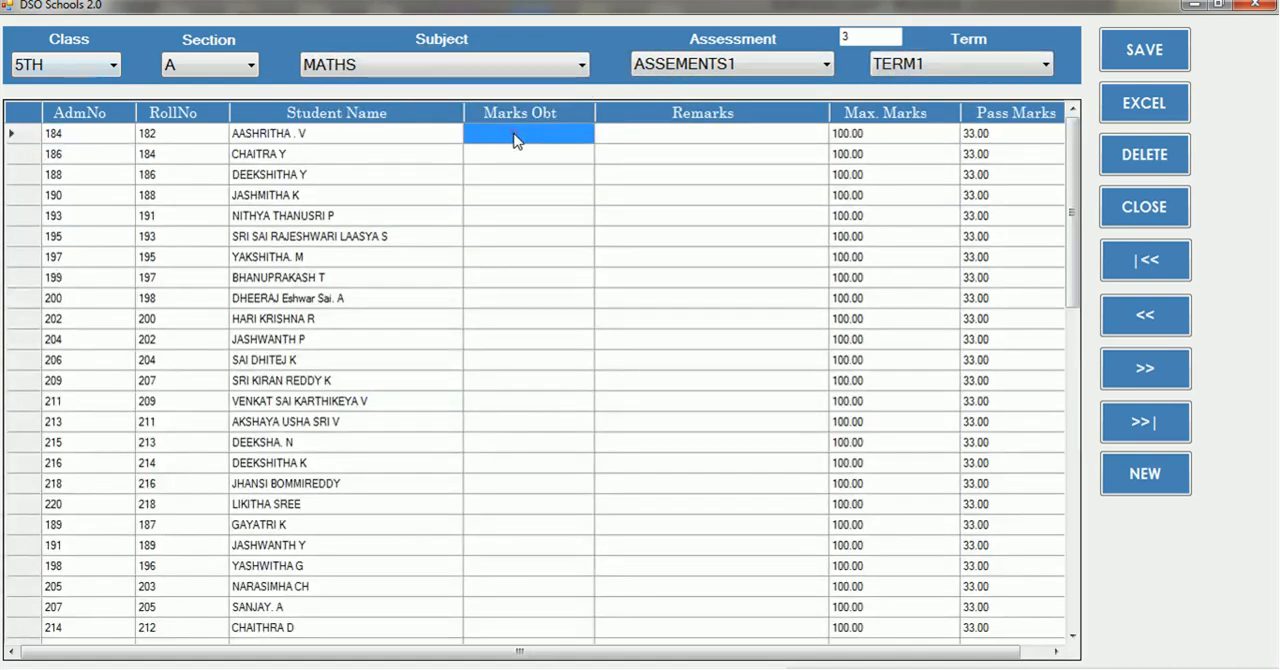
pyautogui.write('55')
pyautogui.press('Return')
pyautogui.write('6')
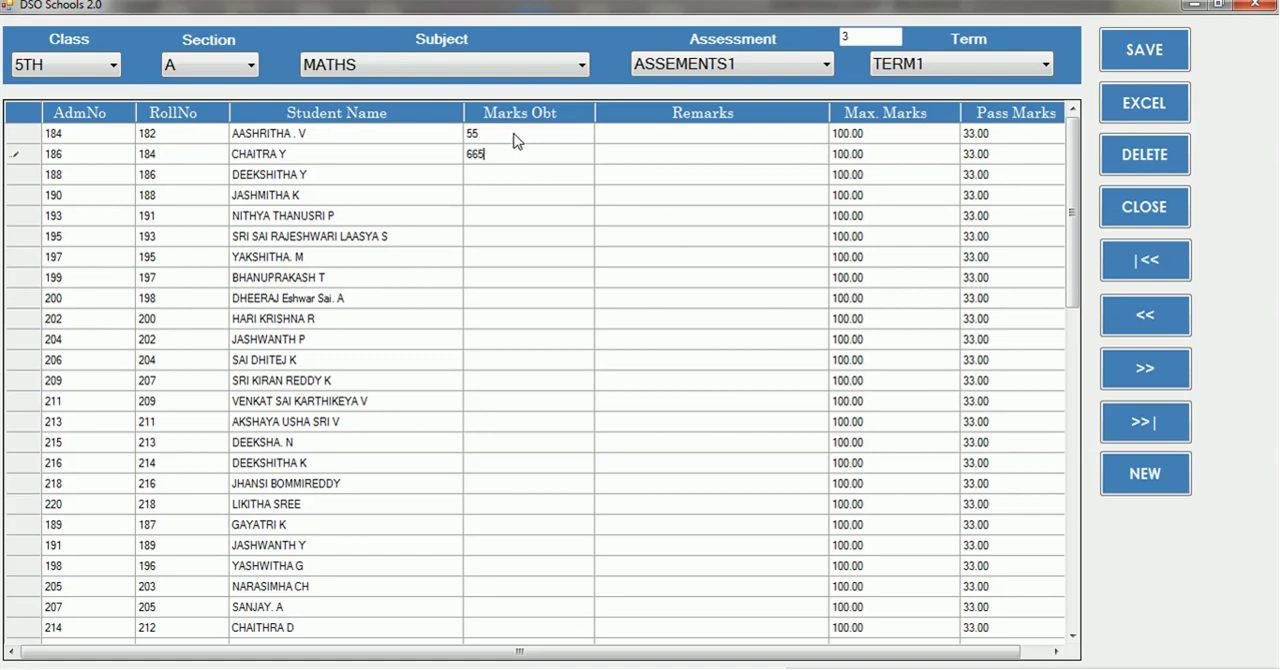
pyautogui.write('65')
pyautogui.press('Return')
pyautogui.click(506, 154)
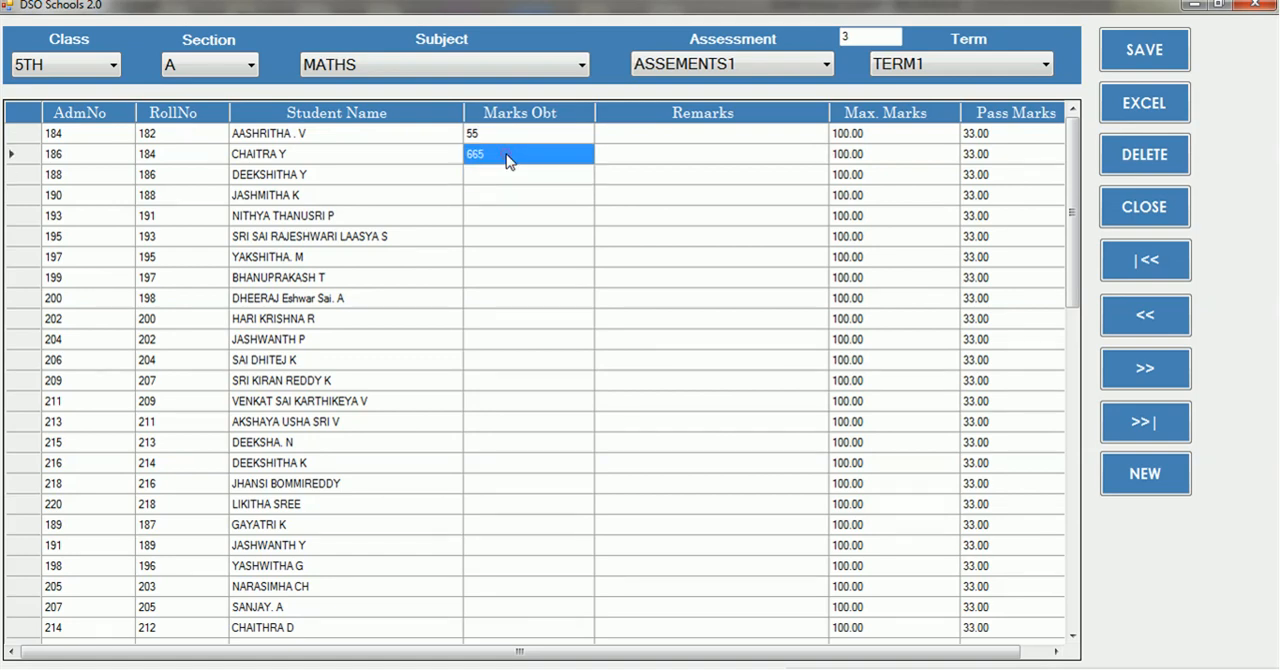
pyautogui.write('65')
pyautogui.press('Return')
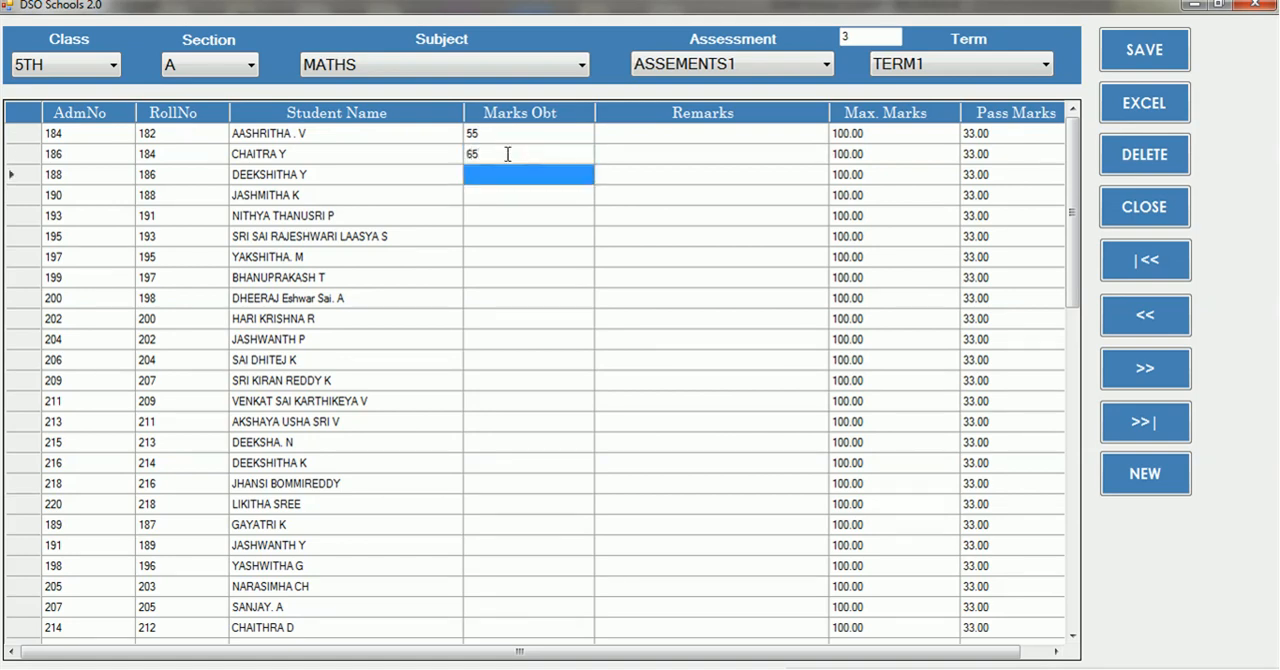
# Enter MATHS marks of 45, 85 and 95 for the third to fifth students and save the entry
pyautogui.write('45')
pyautogui.press('Return')
pyautogui.write('85')
pyautogui.press('Return')
pyautogui.write('95')
pyautogui.press('Return')
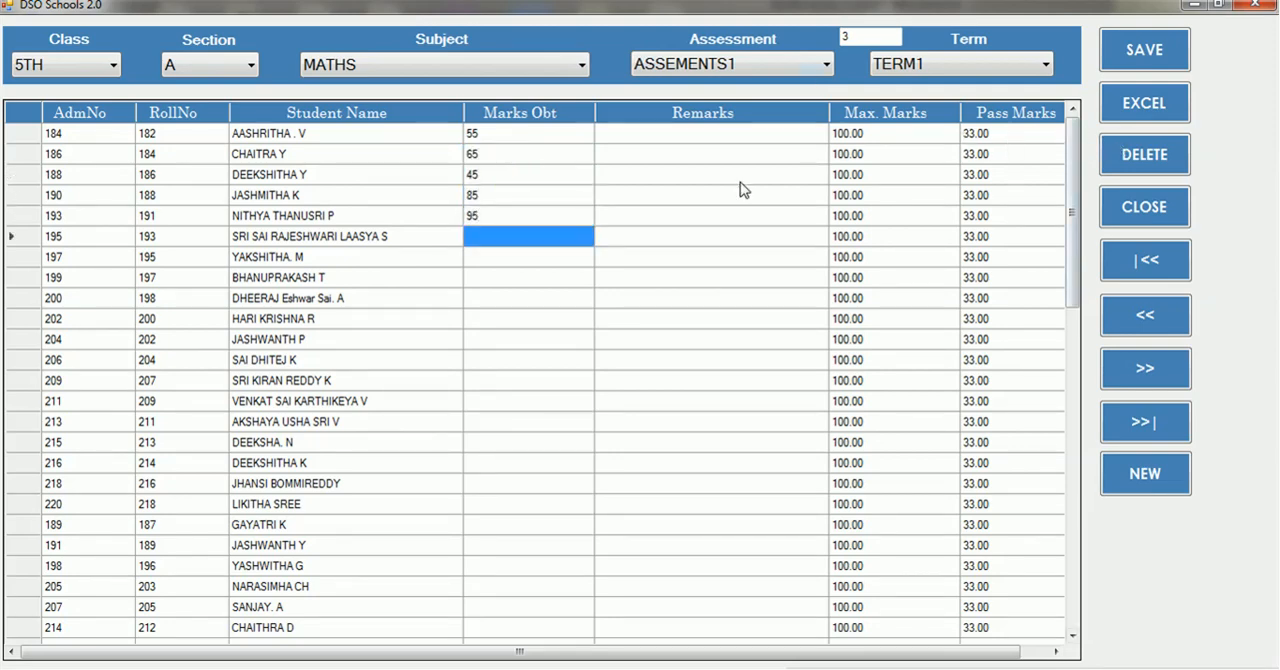
pyautogui.click(1150, 68)
pyautogui.press('Return')
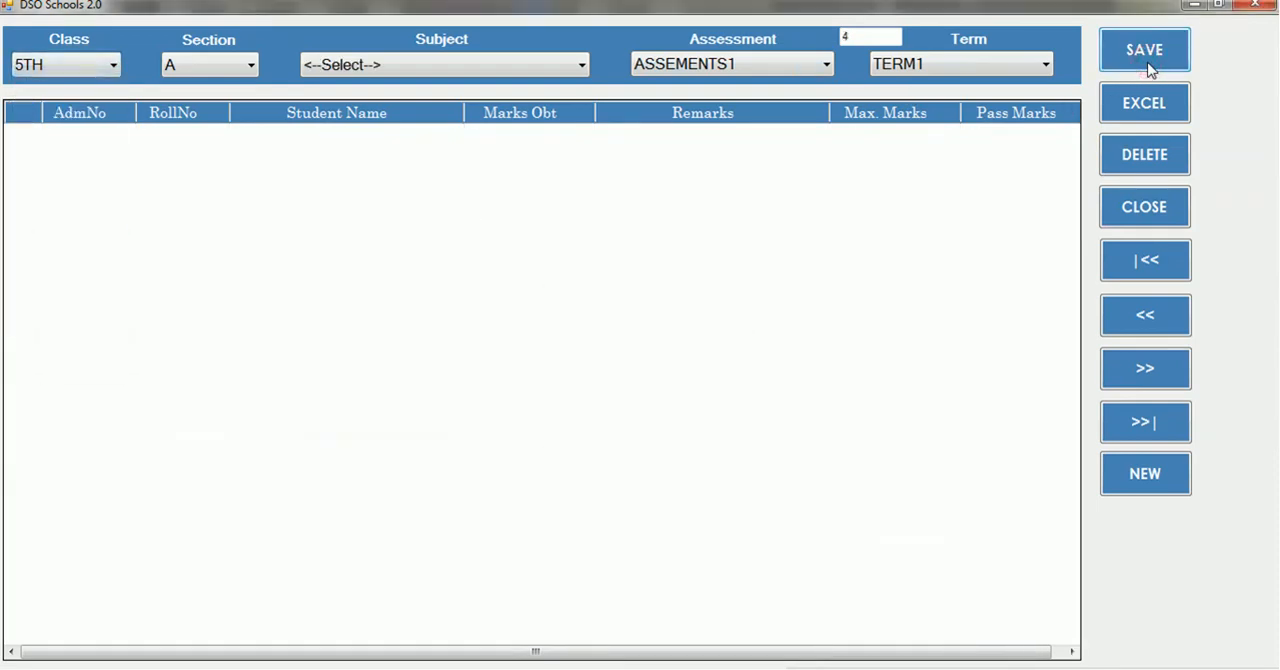
pyautogui.click(1150, 70)
pyautogui.press('Return')
pyautogui.click(1150, 68)
pyautogui.press('Return')
# Load the class 5TH section A student list for SCIENCES, keeping ASSEMENTS1 and TERM1
pyautogui.click(97, 65)
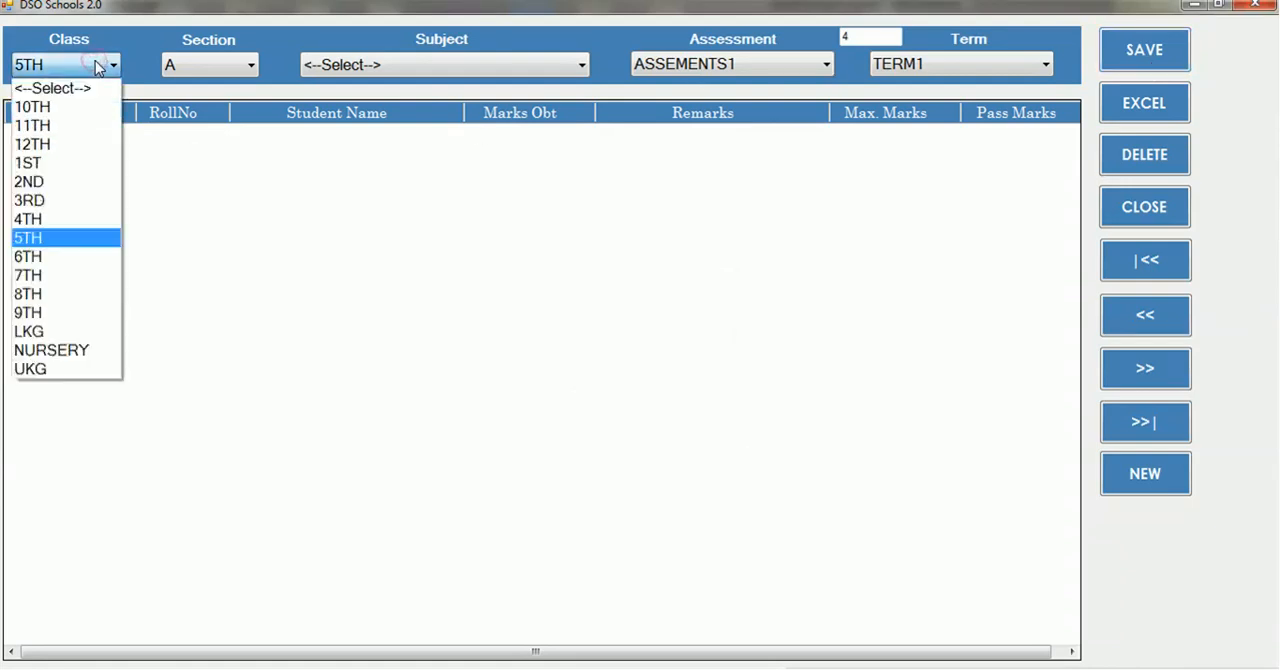
pyautogui.click(99, 67)
pyautogui.press('Return')
pyautogui.press('Down')
pyautogui.press('Down')
pyautogui.press('Down')
pyautogui.press('Down')
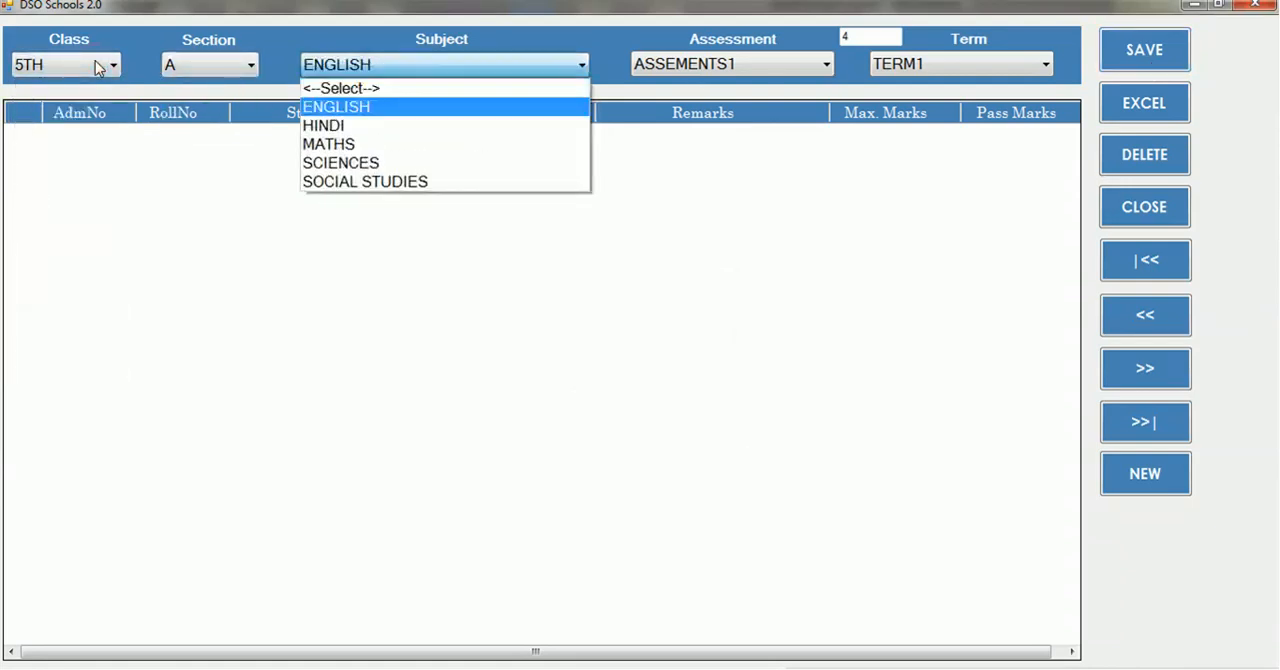
pyautogui.press('Return')
pyautogui.press('Return')
pyautogui.press('Return')
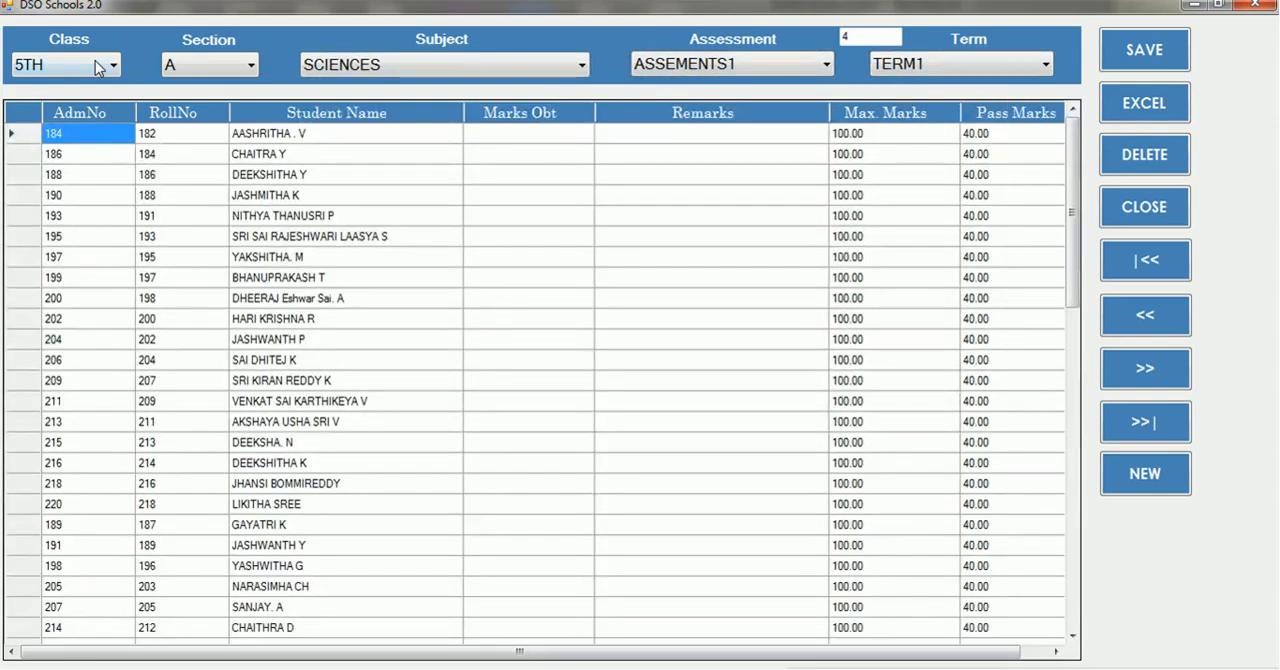
# Enter SCIENCES marks obtained of 45 and 65 for the first two students
pyautogui.click(507, 143)
pyautogui.write('45')
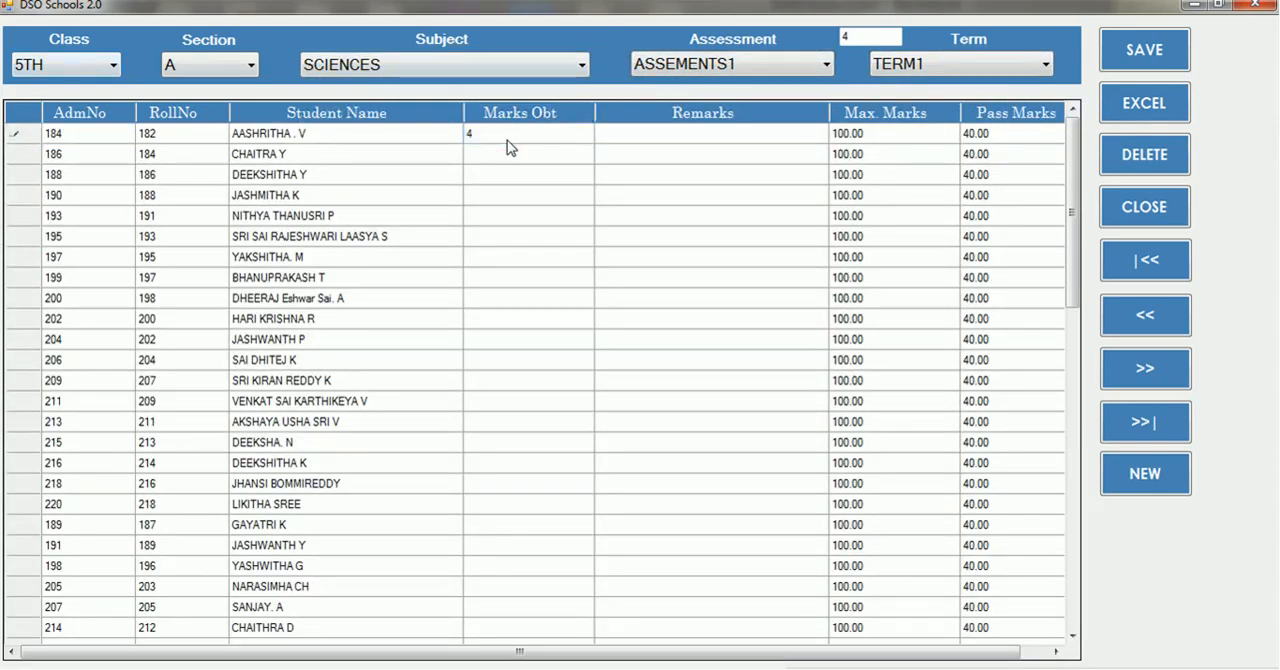
pyautogui.press('Return')
pyautogui.write('65')
pyautogui.press('Return')
# Enter SCIENCES marks of 75, 78 and 95 for the third to fifth students and save the entry
pyautogui.write('75')
pyautogui.press('Return')
pyautogui.write('78')
pyautogui.press('Return')
pyautogui.write('95')
pyautogui.press('Return')
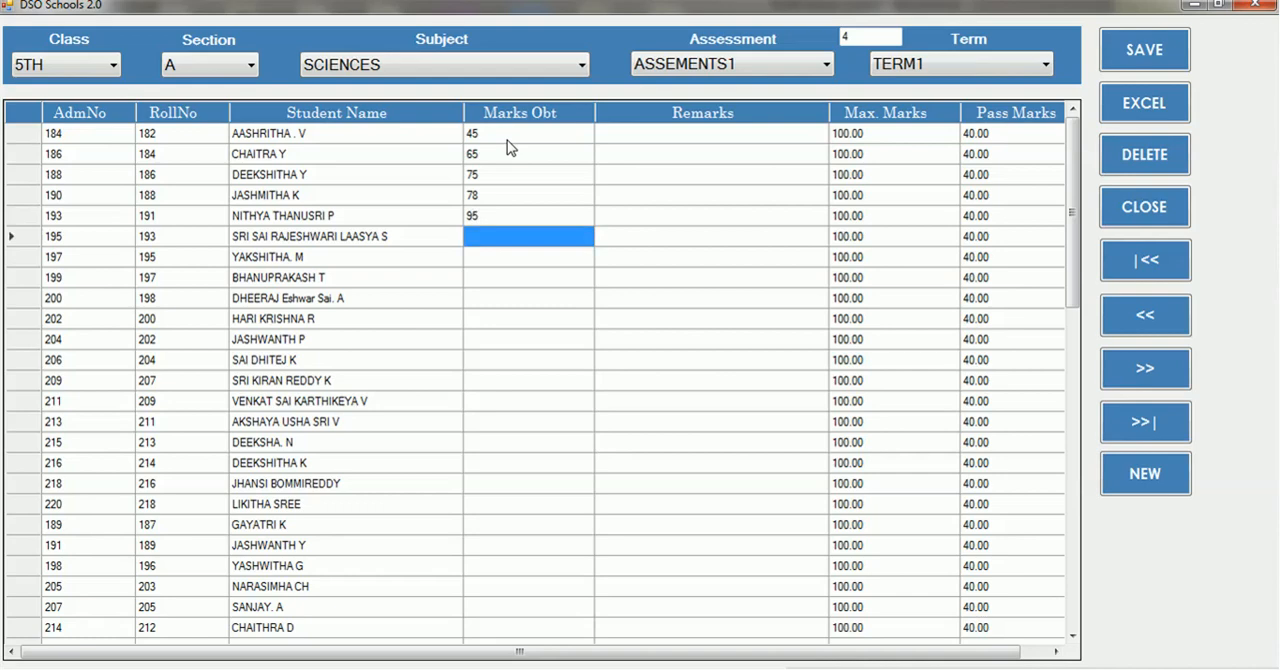
pyautogui.click(1150, 54)
pyautogui.press('Return')
# Close the marks form and reopen the marks entry list to review the saved subject entries
pyautogui.click(1250, 6)
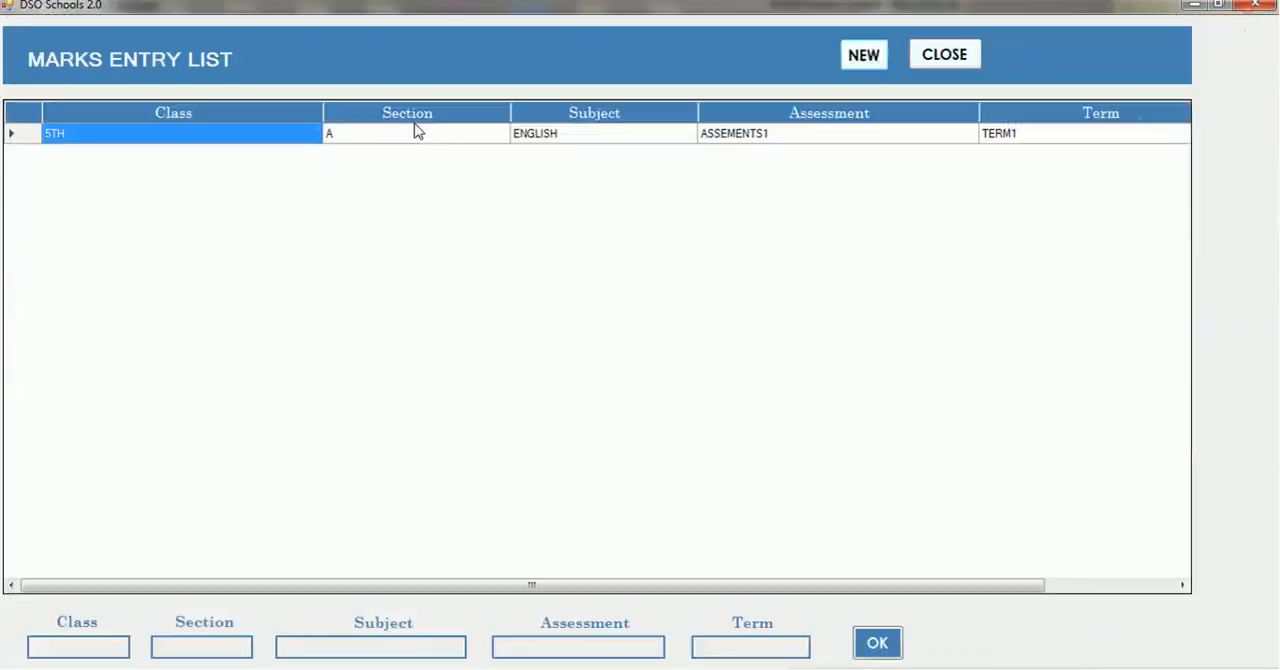
pyautogui.press('Escape')
pyautogui.click(234, 27)
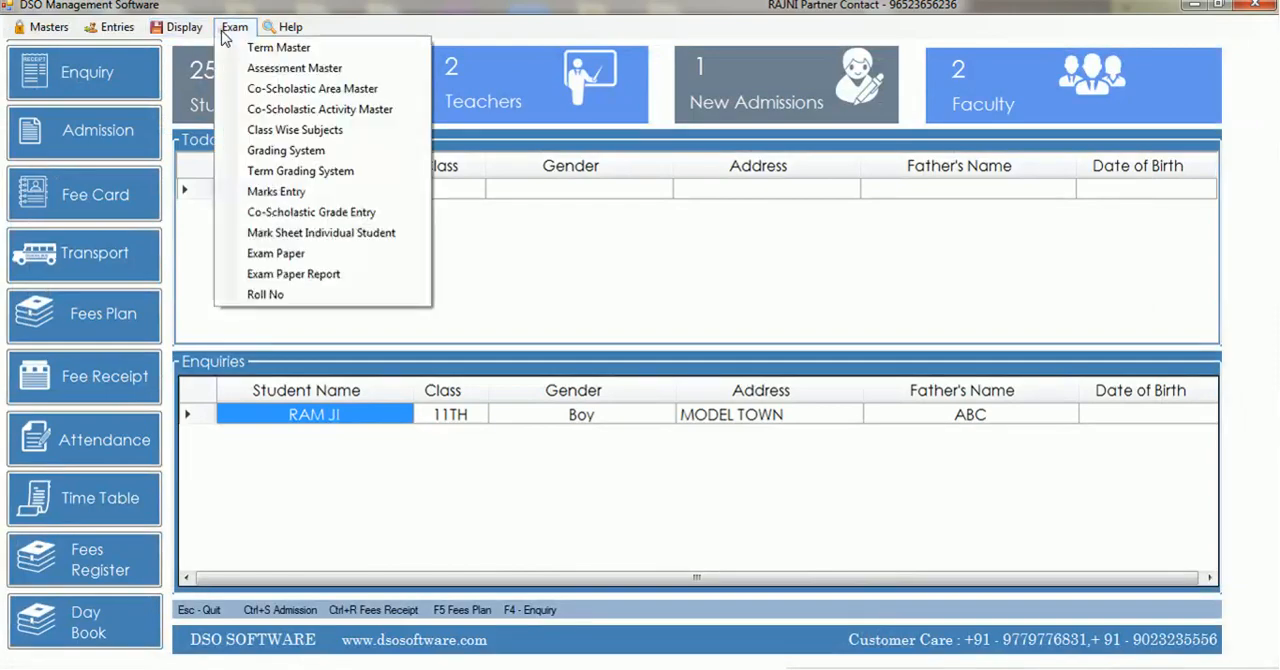
pyautogui.click(272, 193)
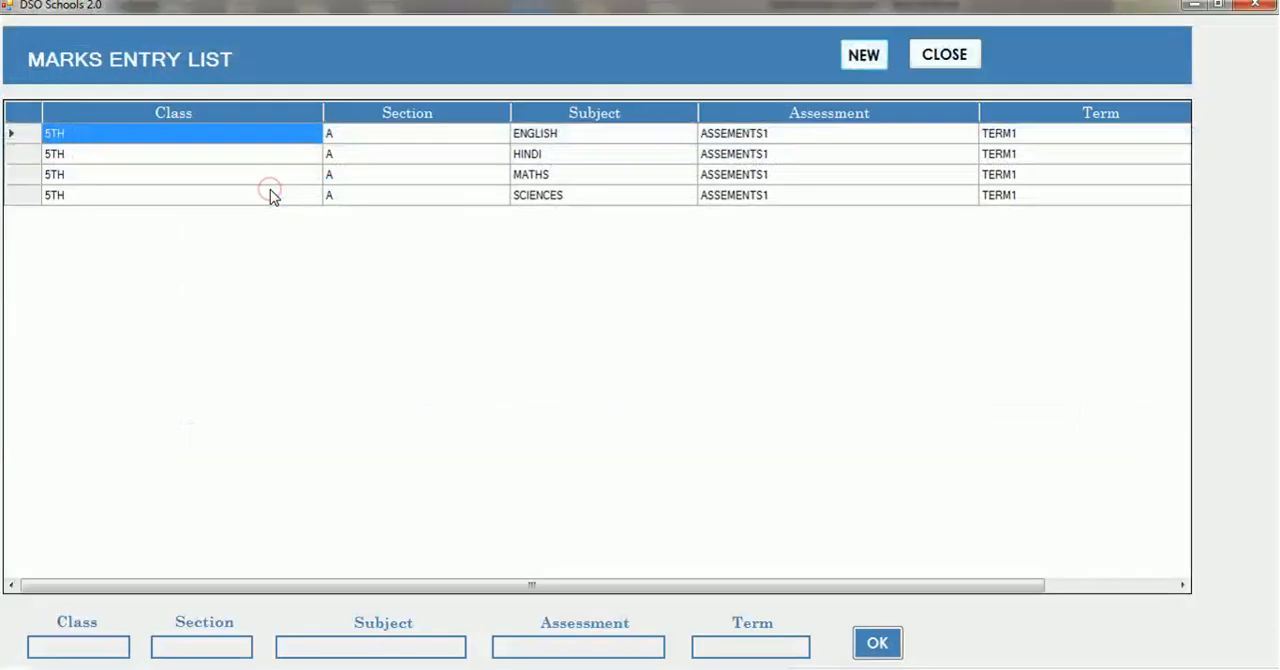
pyautogui.press('Escape')
# View the blank Co-Scholastic Grade Entry form and close it
pyautogui.click(234, 27)
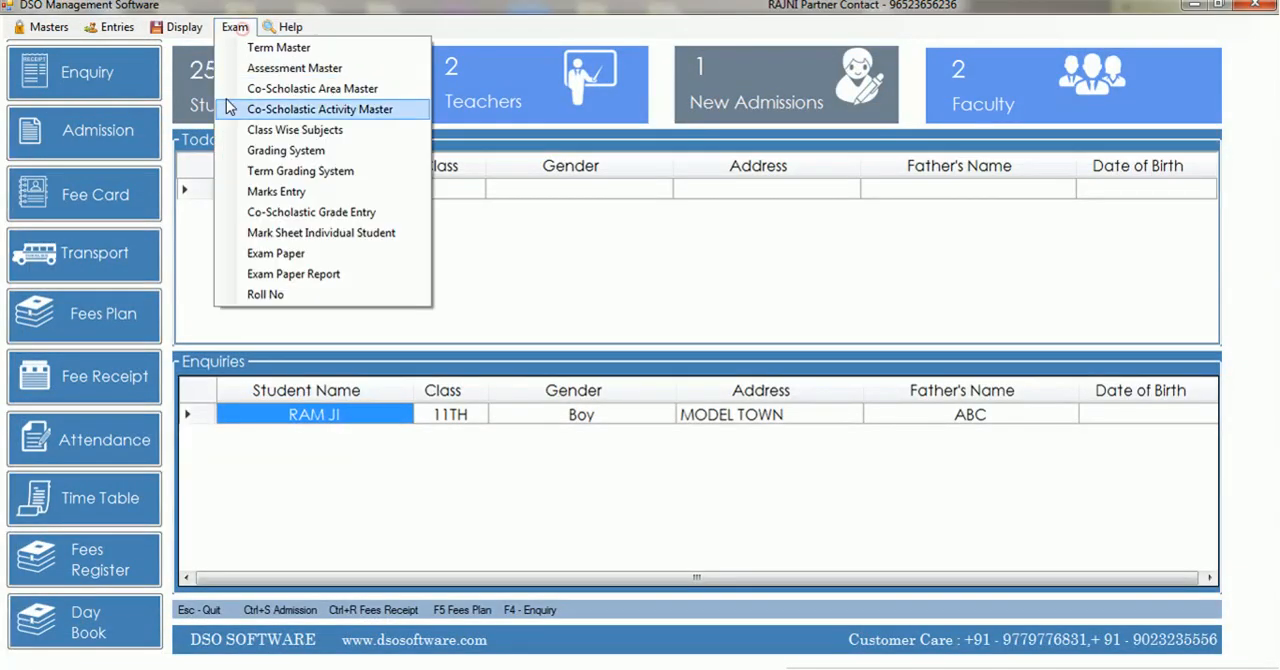
pyautogui.click(298, 213)
pyautogui.press('Escape')
pyautogui.press('Escape')
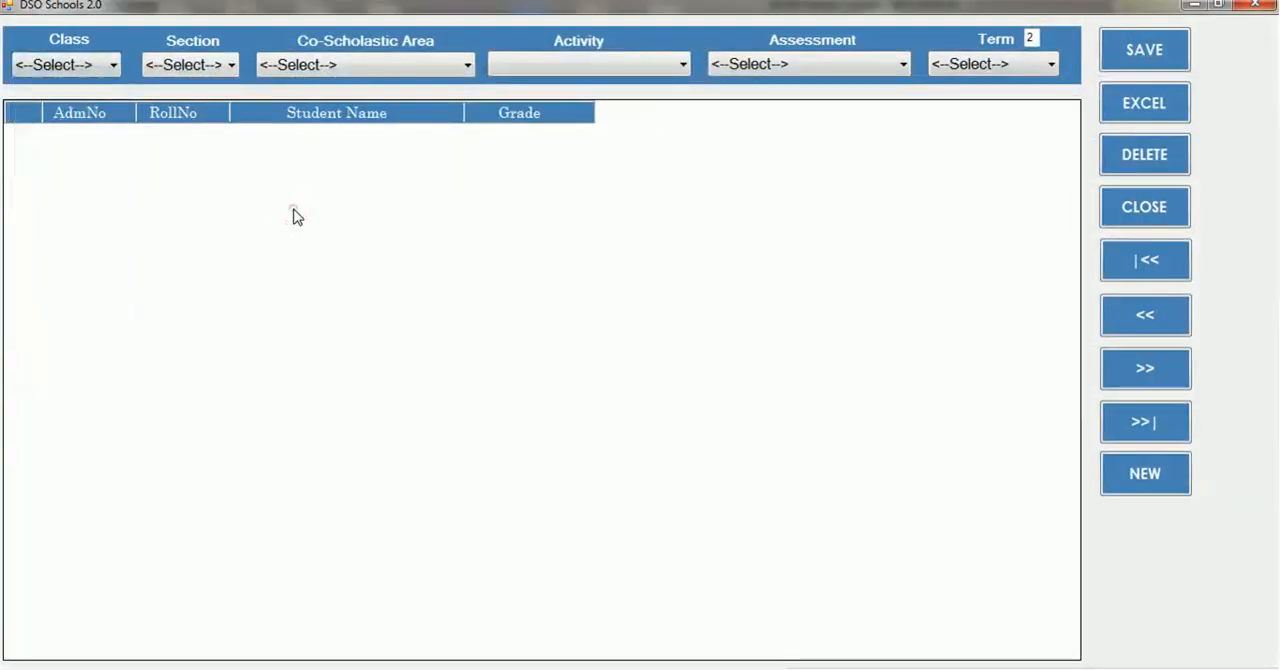
pyautogui.click(232, 28)
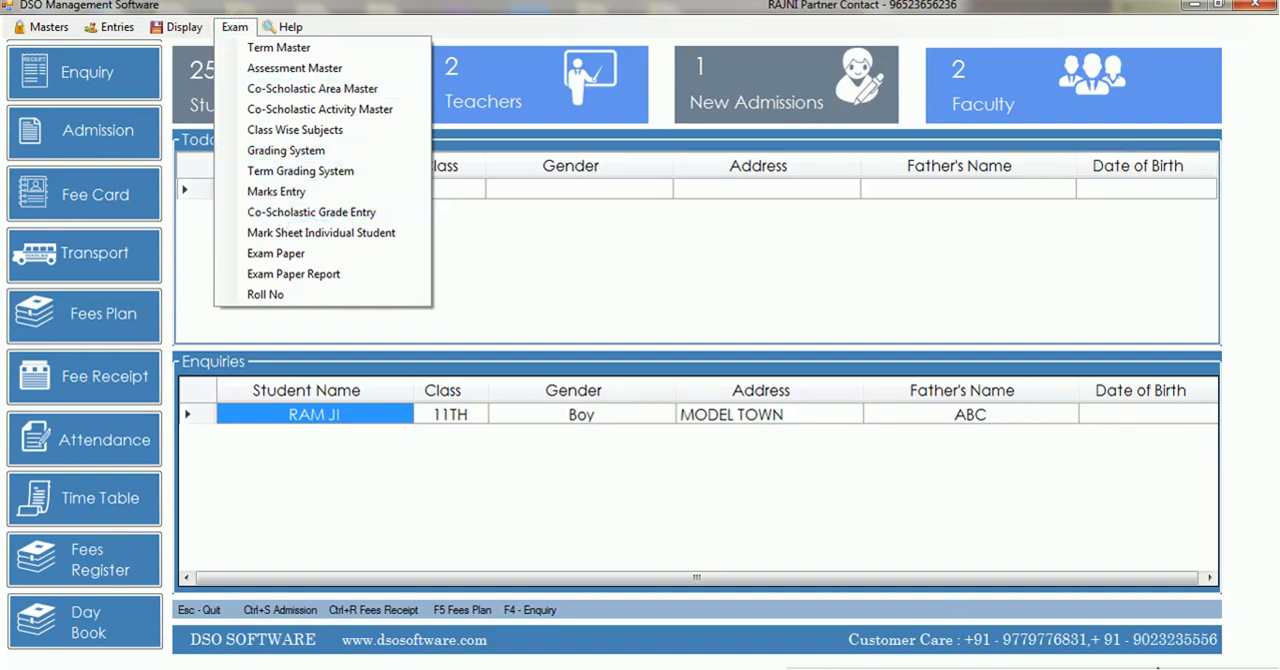
pyautogui.click(1158, 668)
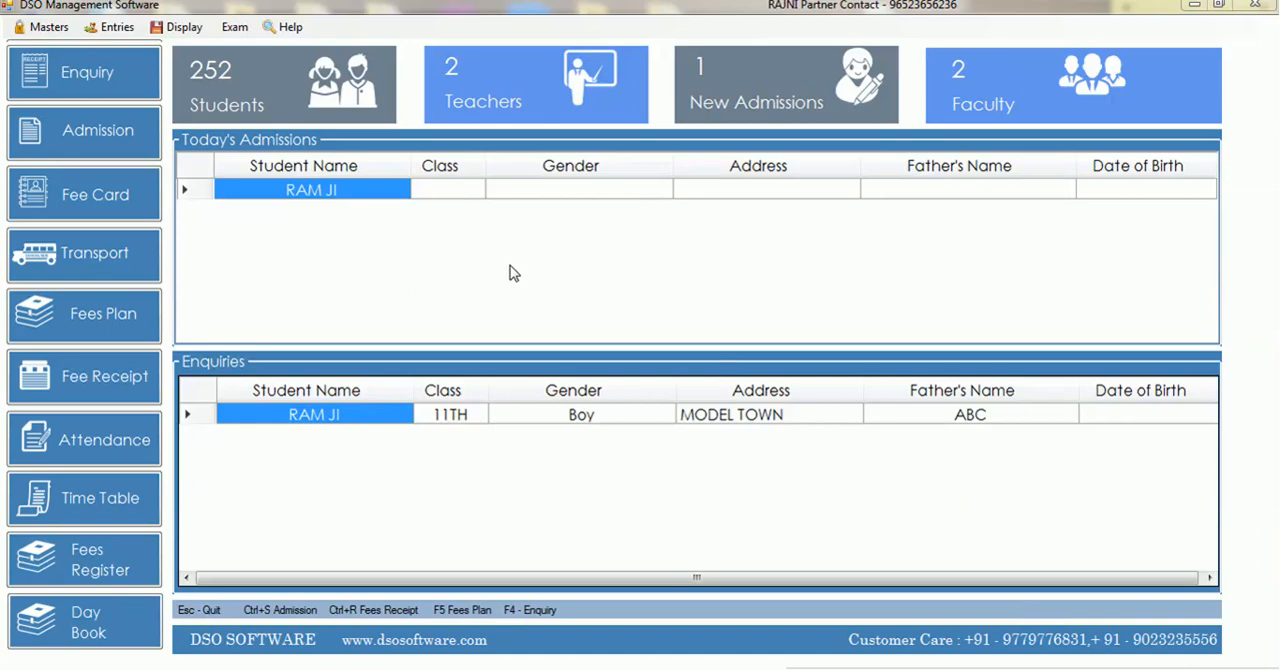
# Load the individual mark sheet for the first class 5TH section A student by admission number, with TERM1 and ASSEMENTS1
pyautogui.click(236, 28)
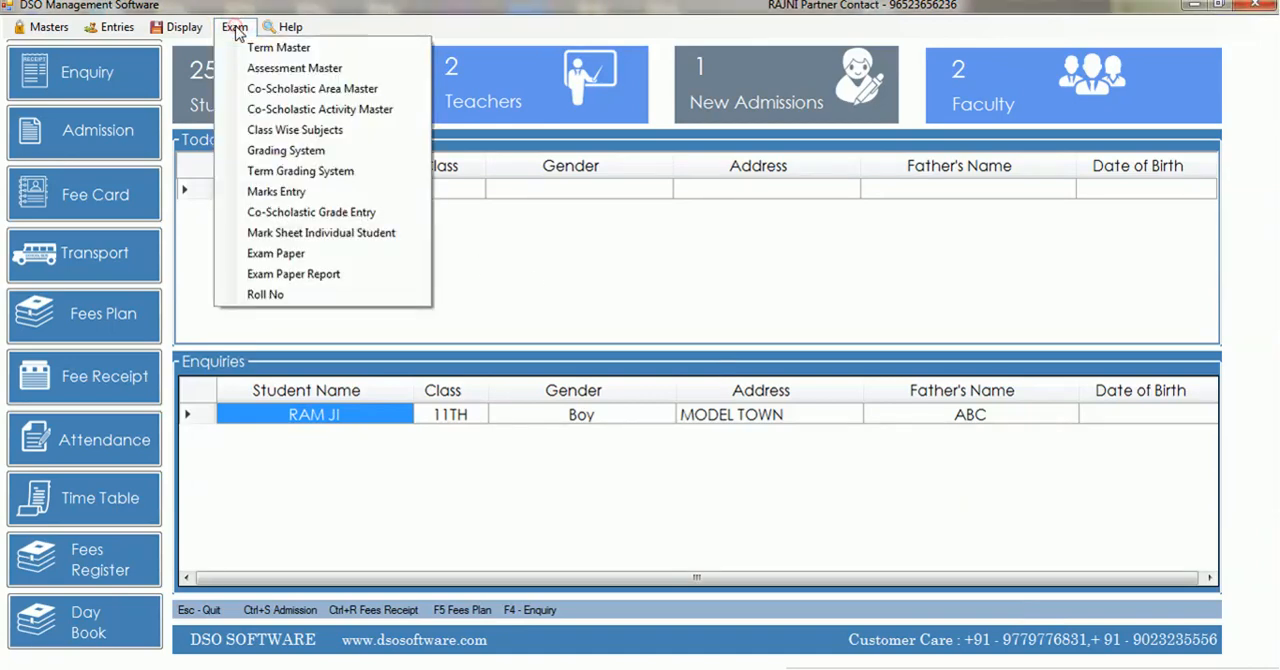
pyautogui.click(300, 236)
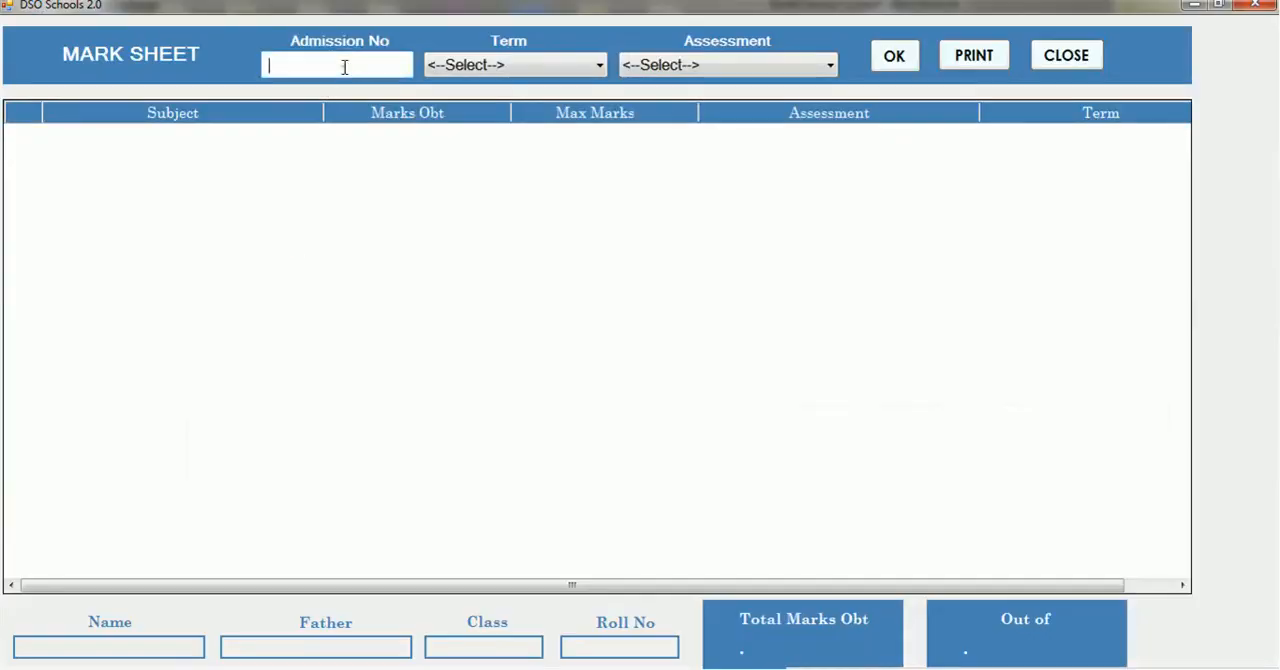
pyautogui.write('184')
pyautogui.press('Return')
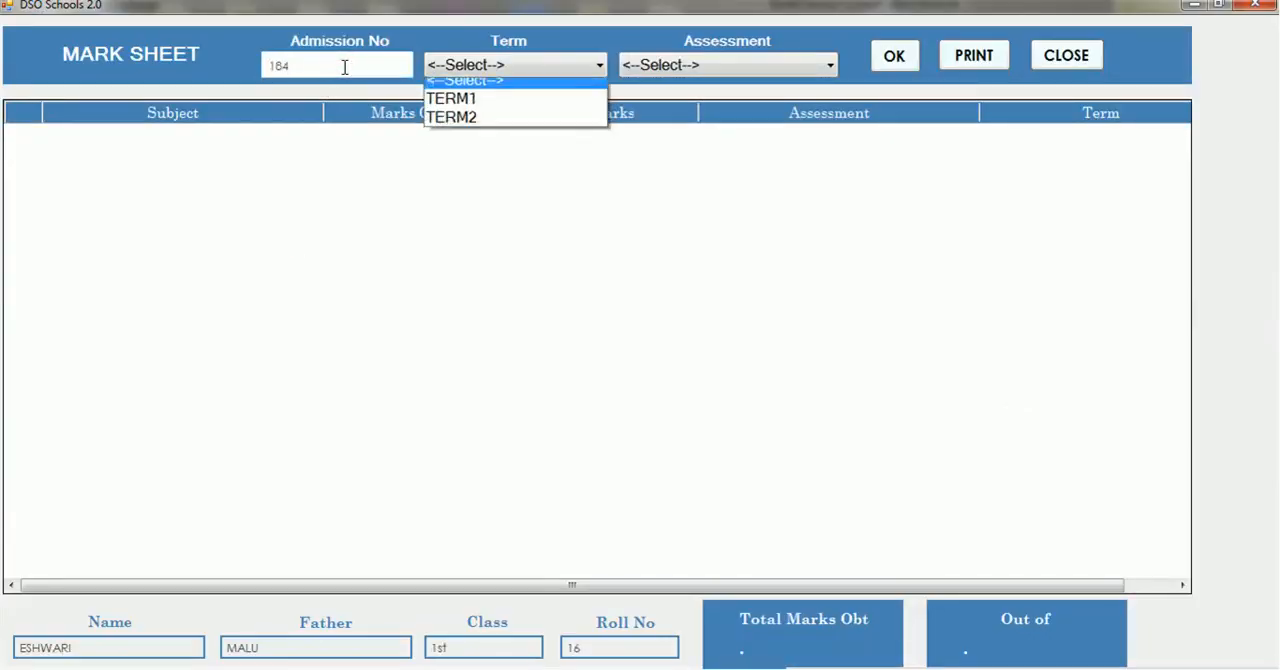
pyautogui.press('Down')
pyautogui.press('Return')
pyautogui.press('Down')
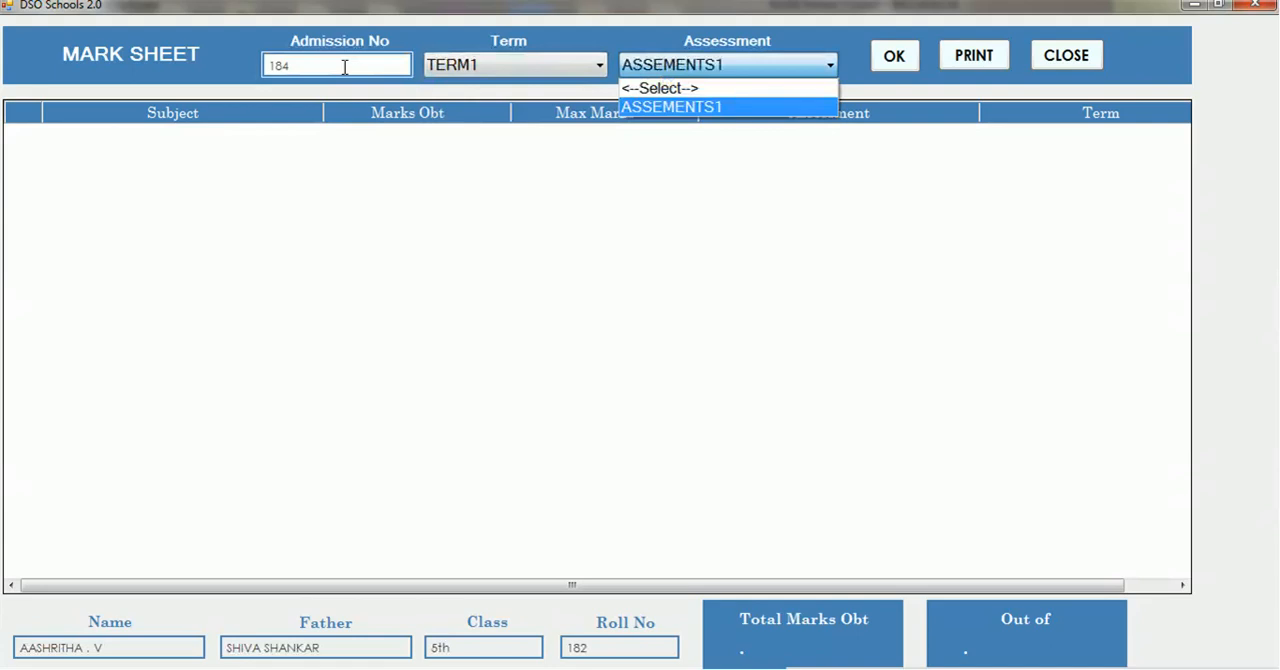
pyautogui.press('Return')
pyautogui.press('Return')
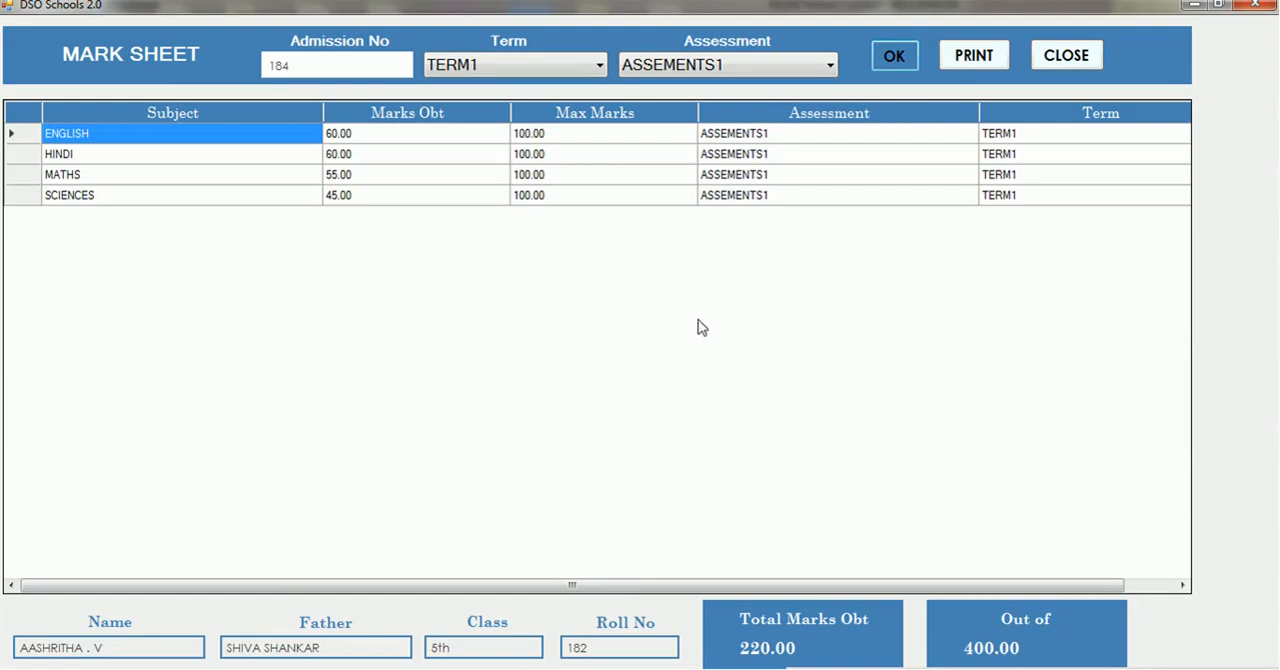
# Generate the printable report card from the loaded mark sheet, review it and close the preview
pyautogui.click(972, 56)
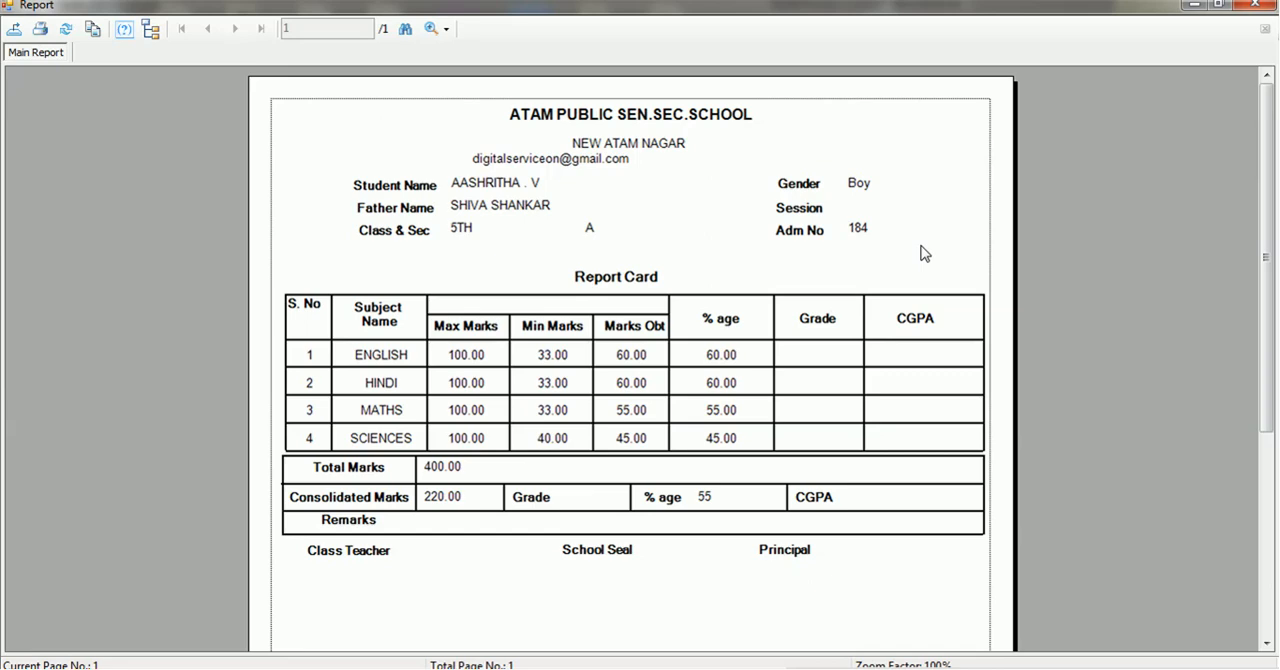
pyautogui.moveTo(1264, 205); pyautogui.dragTo(1270, 268)
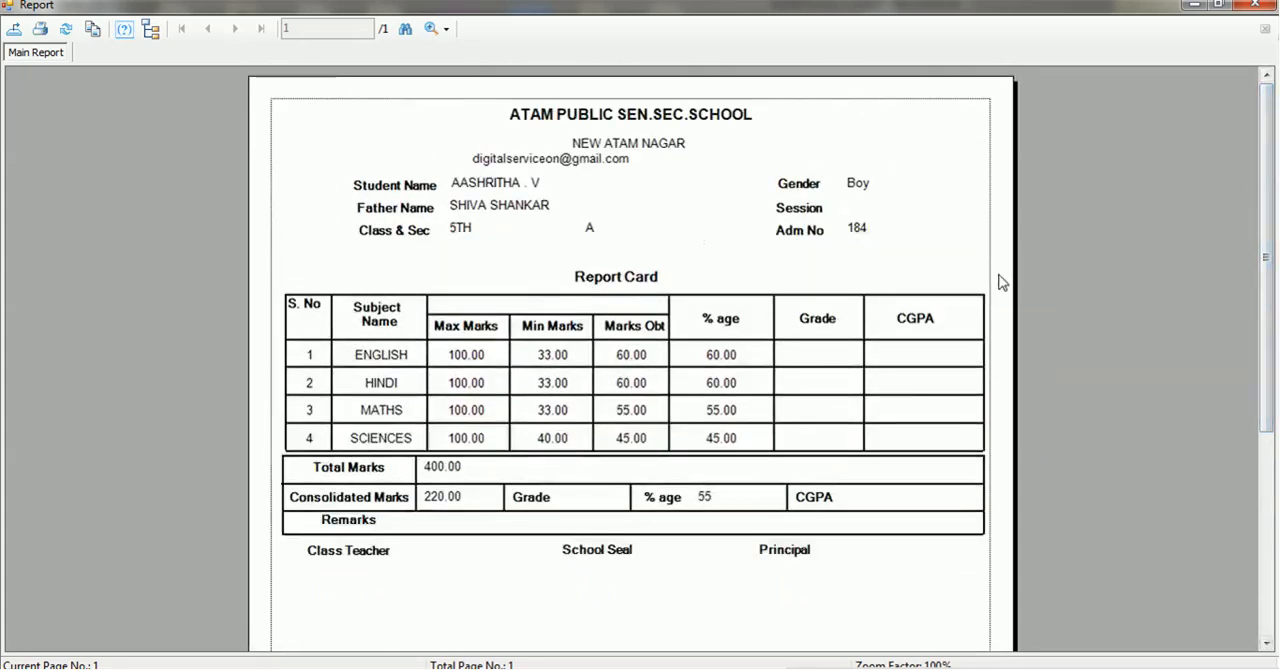
pyautogui.click(1255, 5)
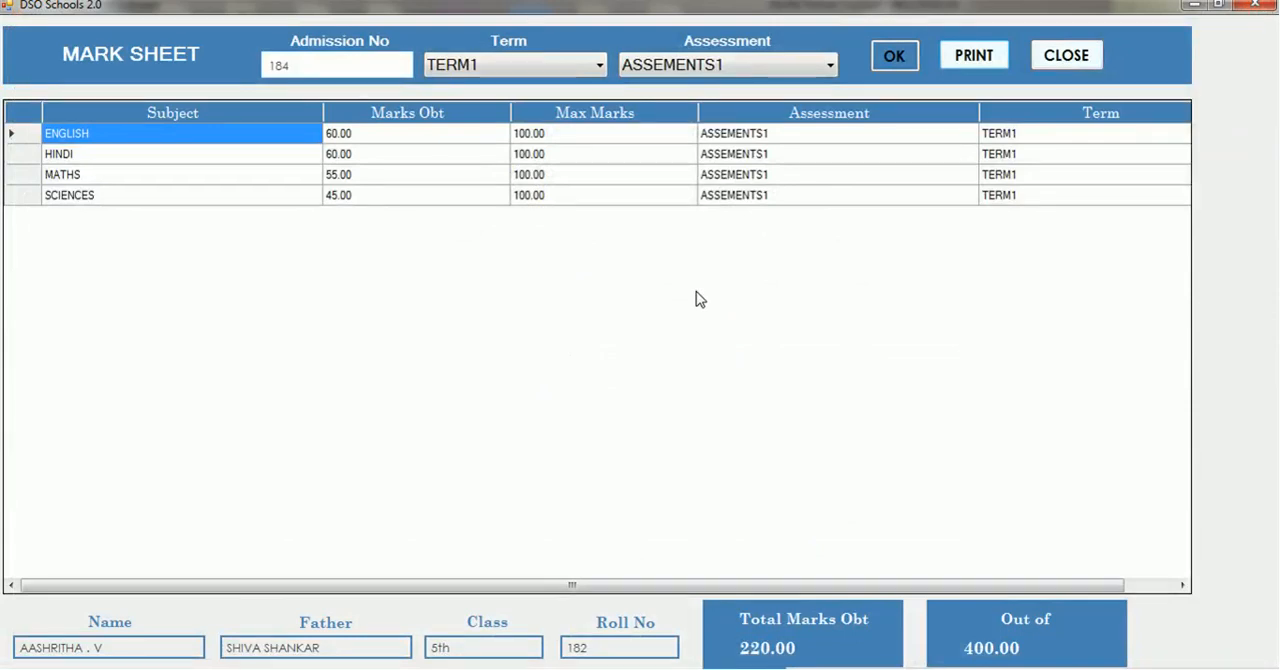